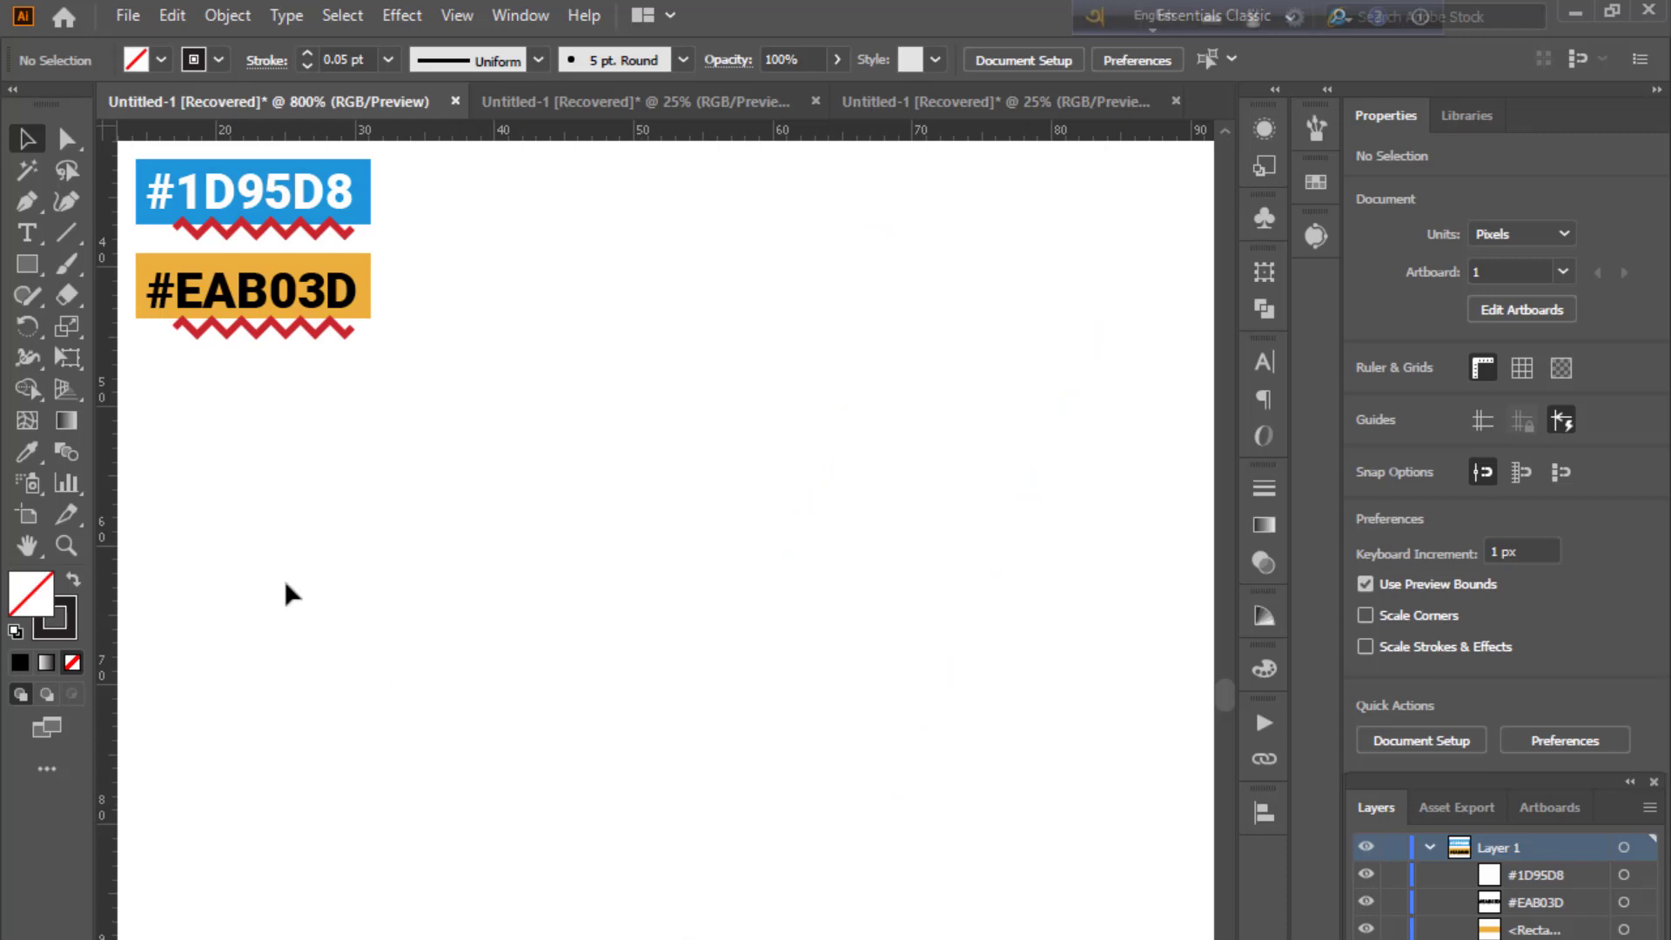
- Draw a tall rectangle about 2.4 by 13.8 px and fill it with the orange of the #EAB03D swatch
left_click(27, 263)
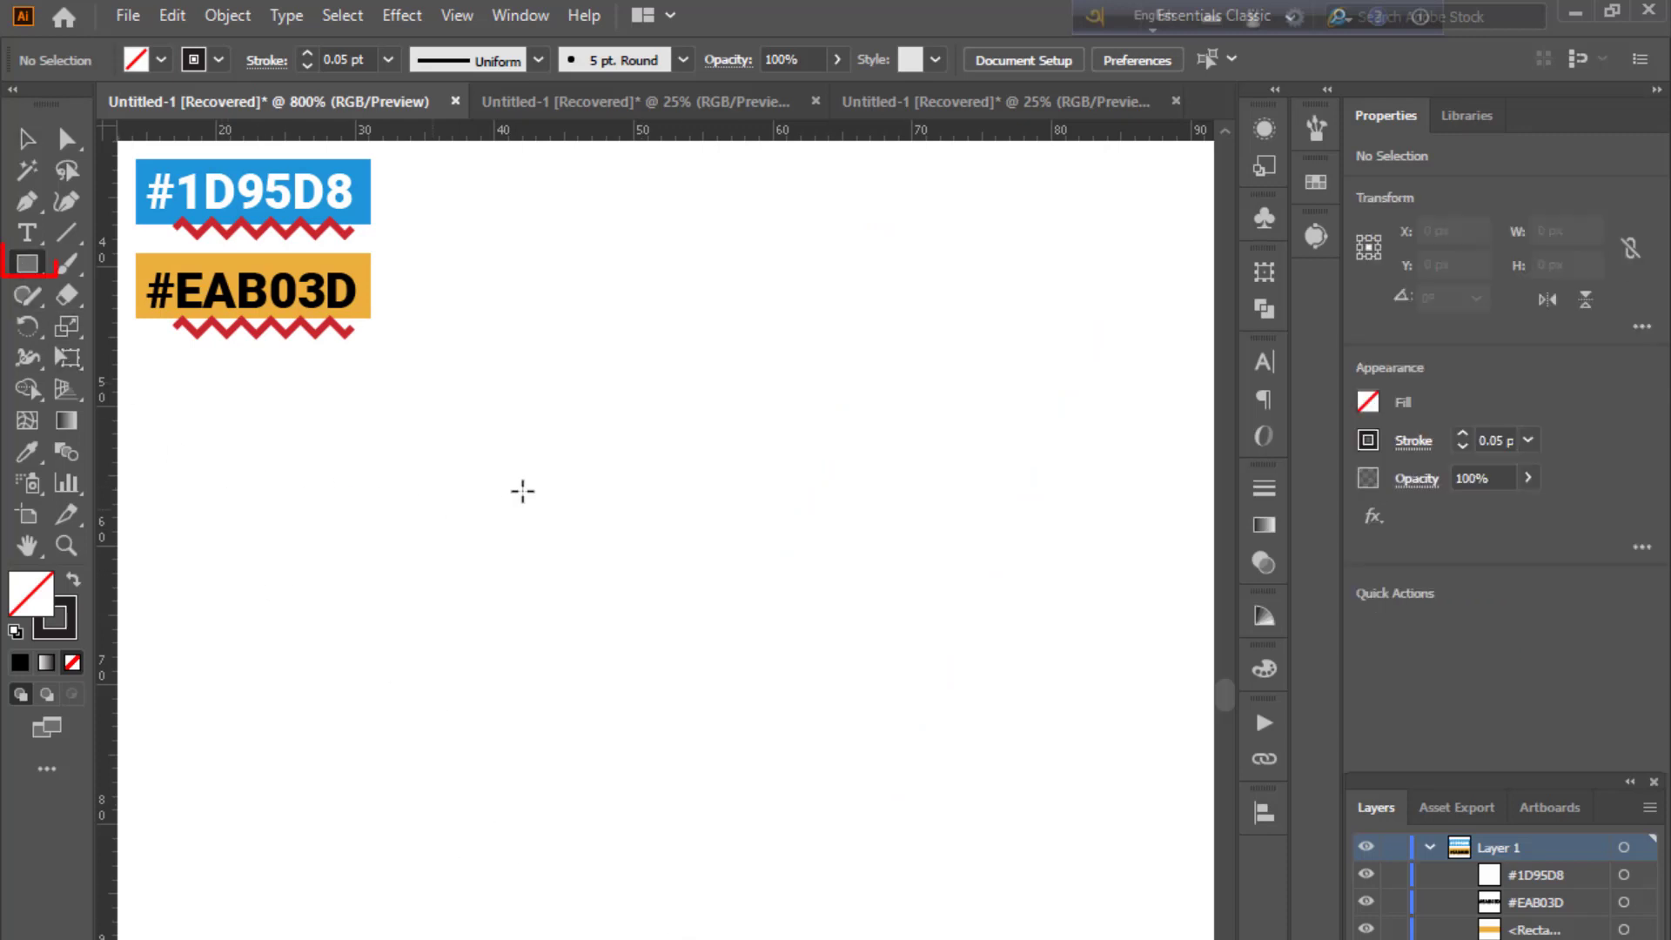
left_click_drag(527, 414, 561, 607)
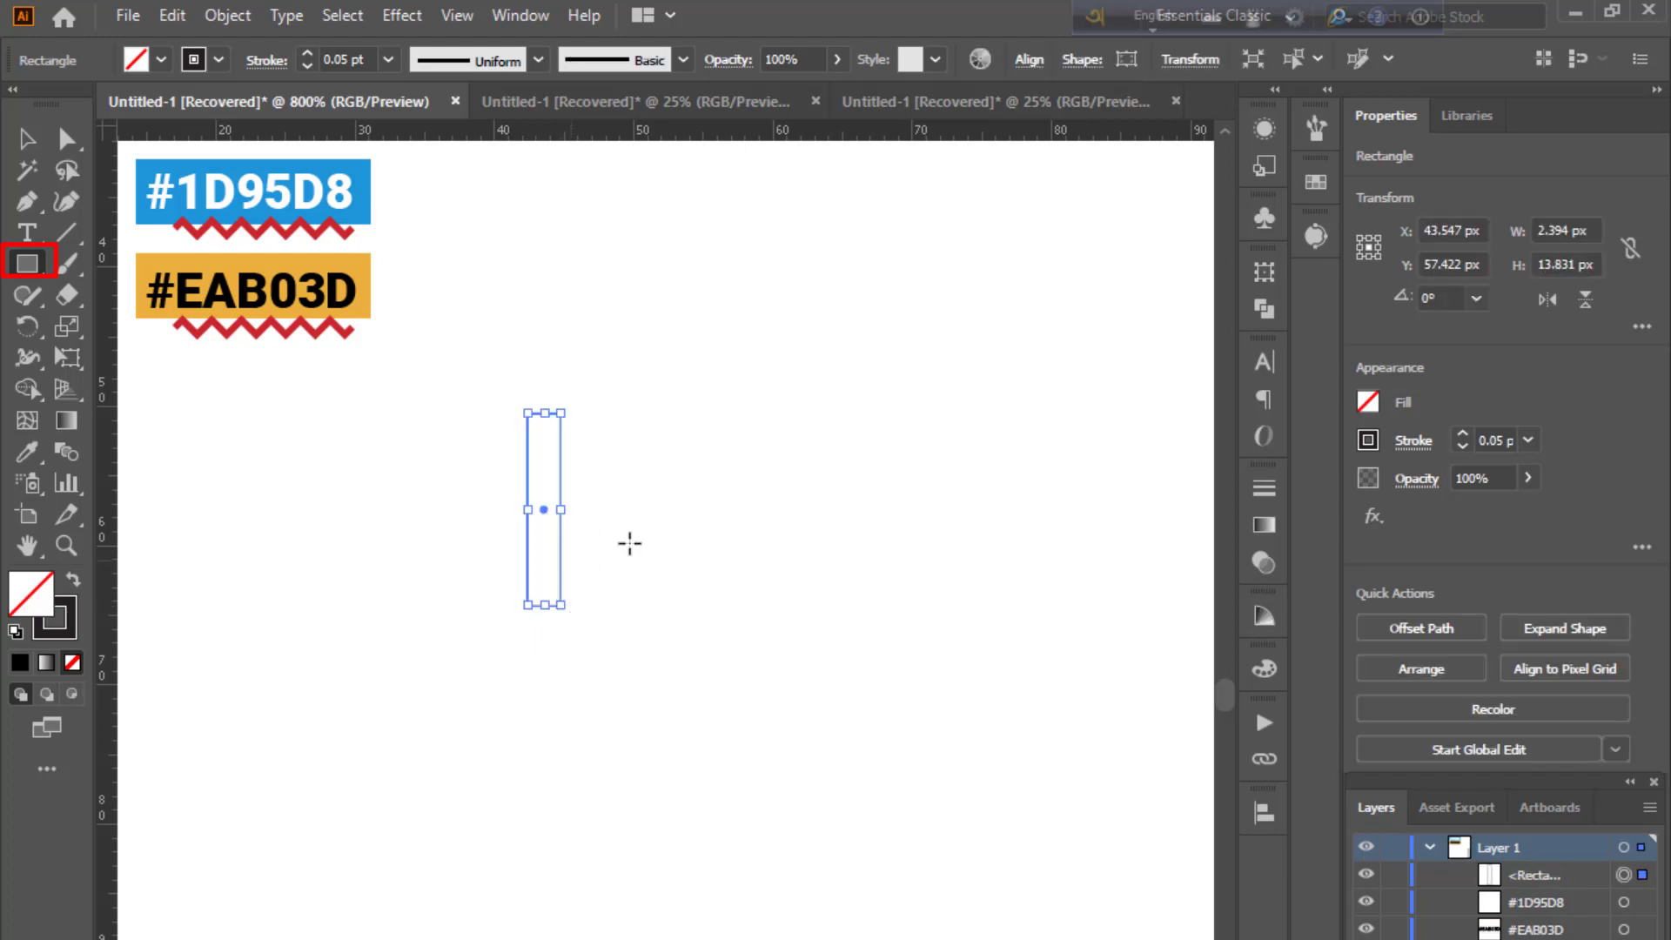
left_click(27, 452)
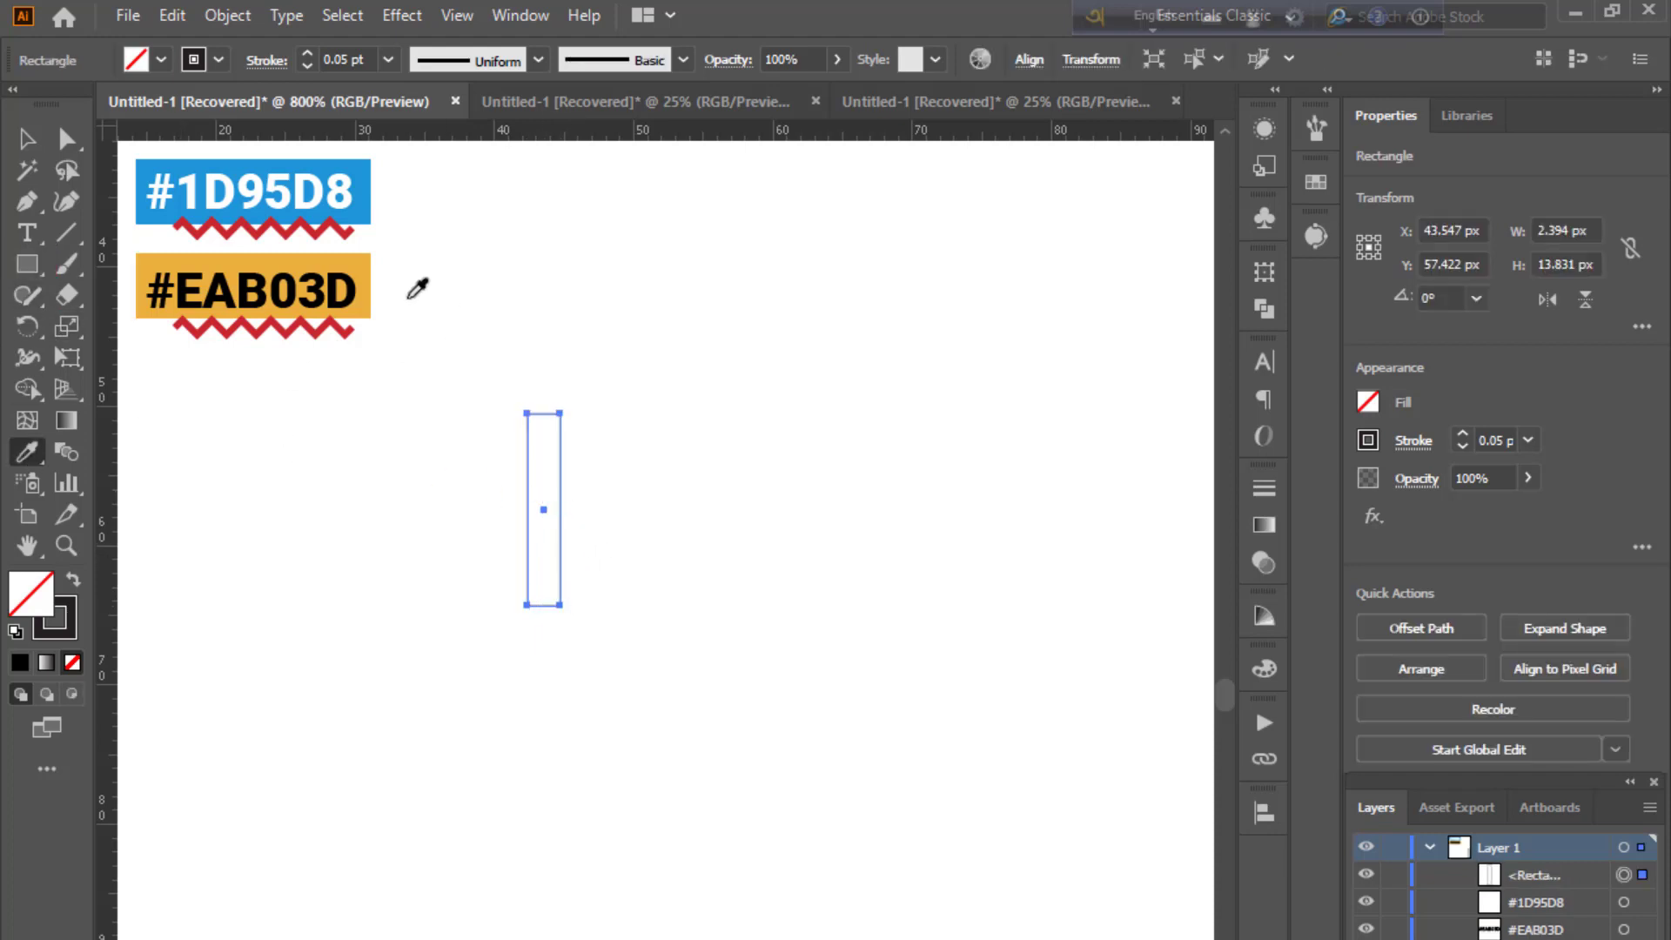
left_click(374, 254)
left_click(29, 137)
left_click(348, 546)
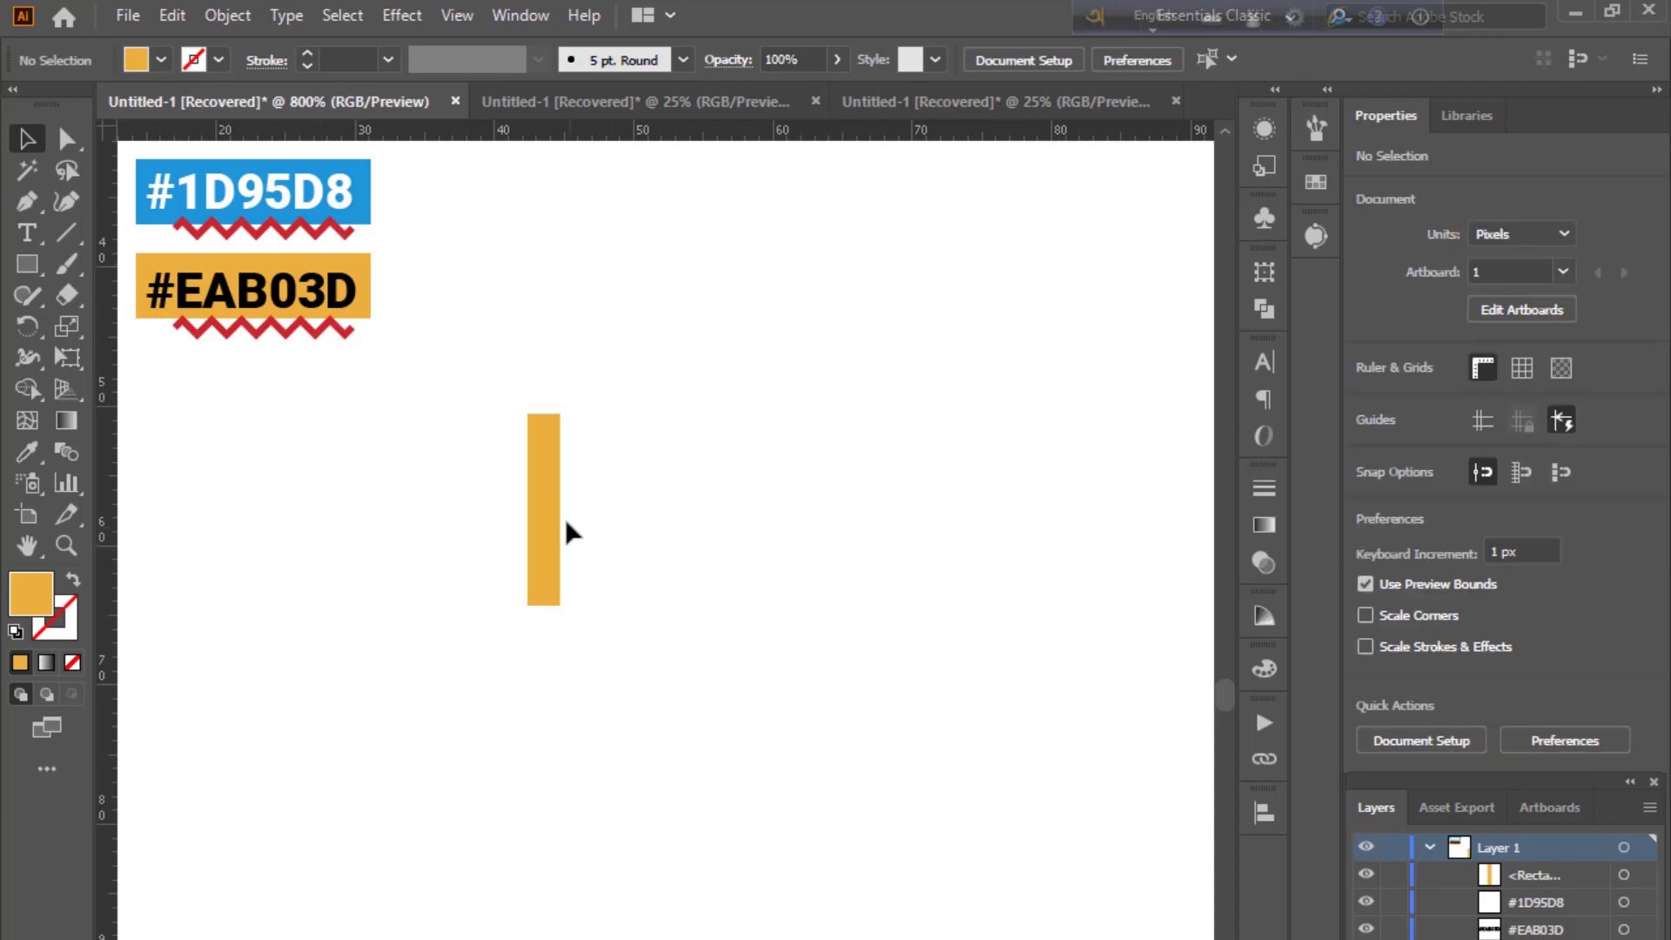
- Rotate the orange bar about 22° clockwise so its upper end leans right, and reposition it
left_click(544, 493)
left_click_drag(568, 403, 604, 410)
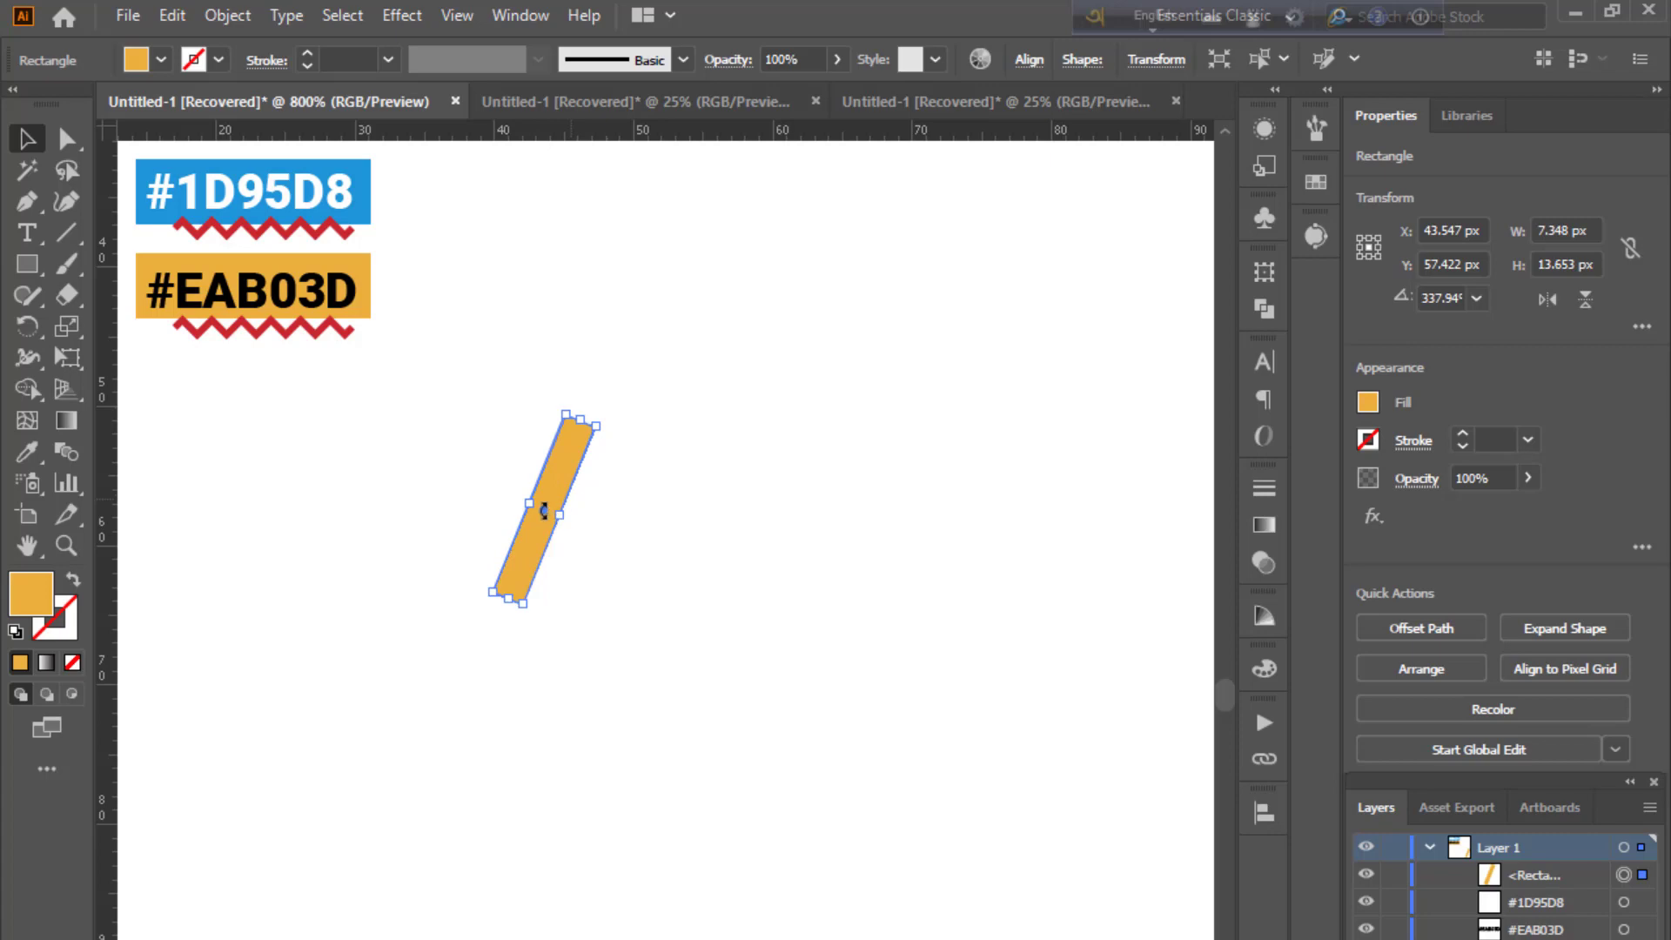
mouse_move(550, 477)
left_mouse_down()
mouse_move(666, 462)
mouse_move(631, 439)
mouse_move(561, 470)
left_mouse_up()
left_click(685, 515)
- Tilt a copy of the orange bar to about 32° leaning left and move it across the first bar
left_click_drag(623, 386, 489, 331)
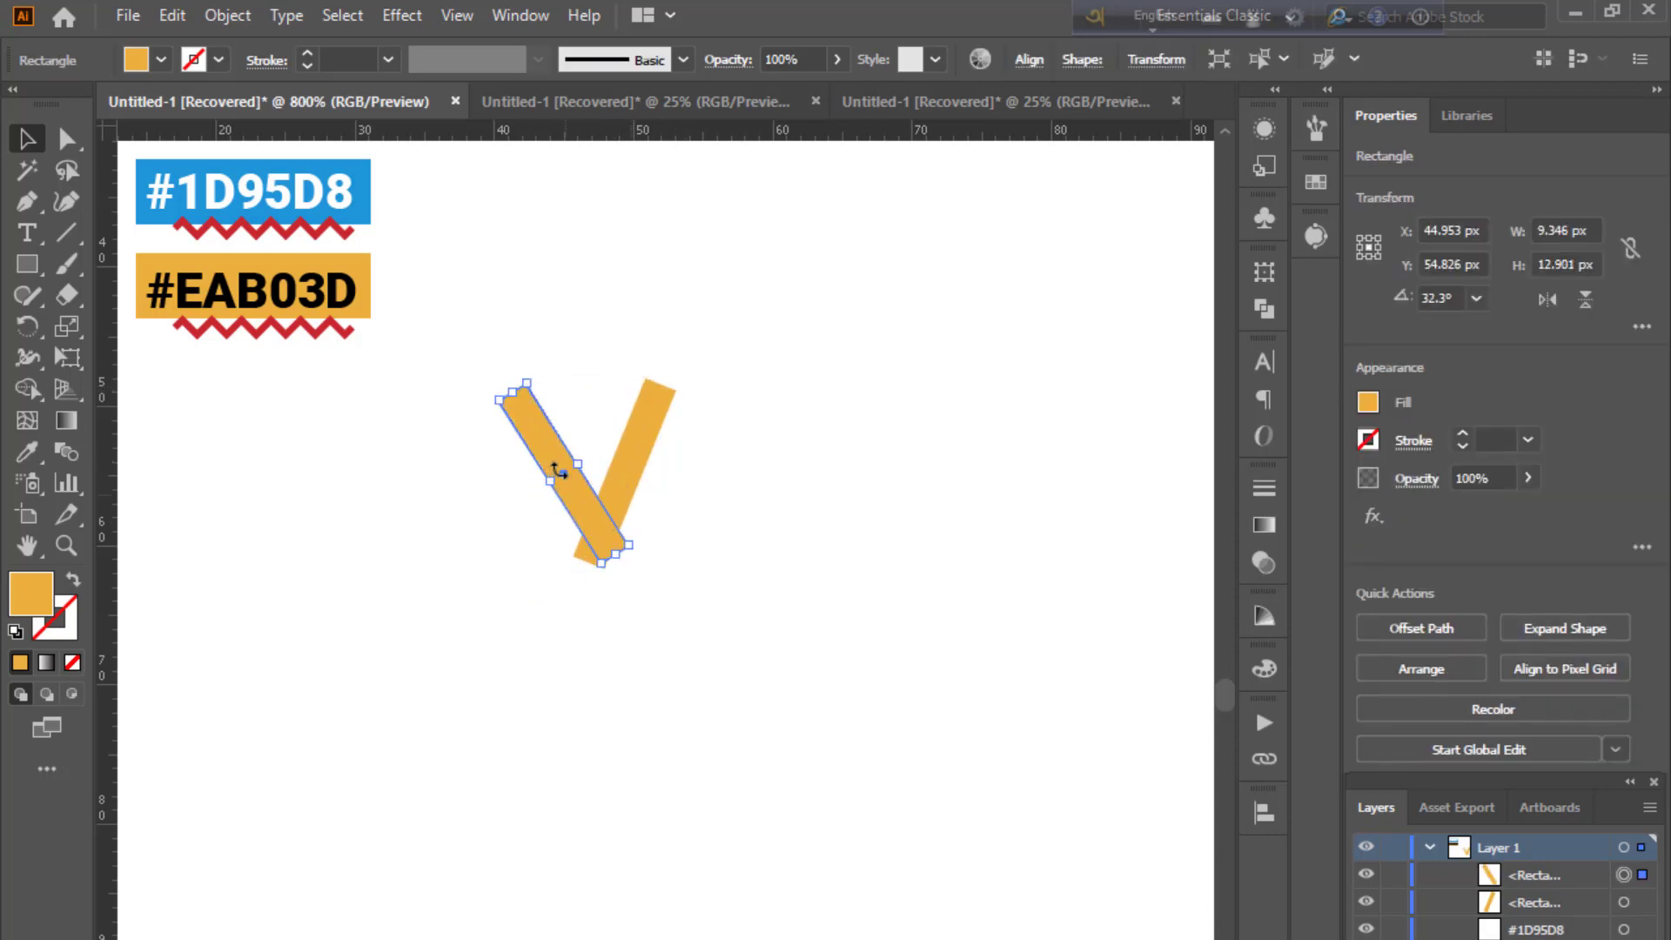
left_click_drag(580, 503, 618, 470)
left_click(764, 518)
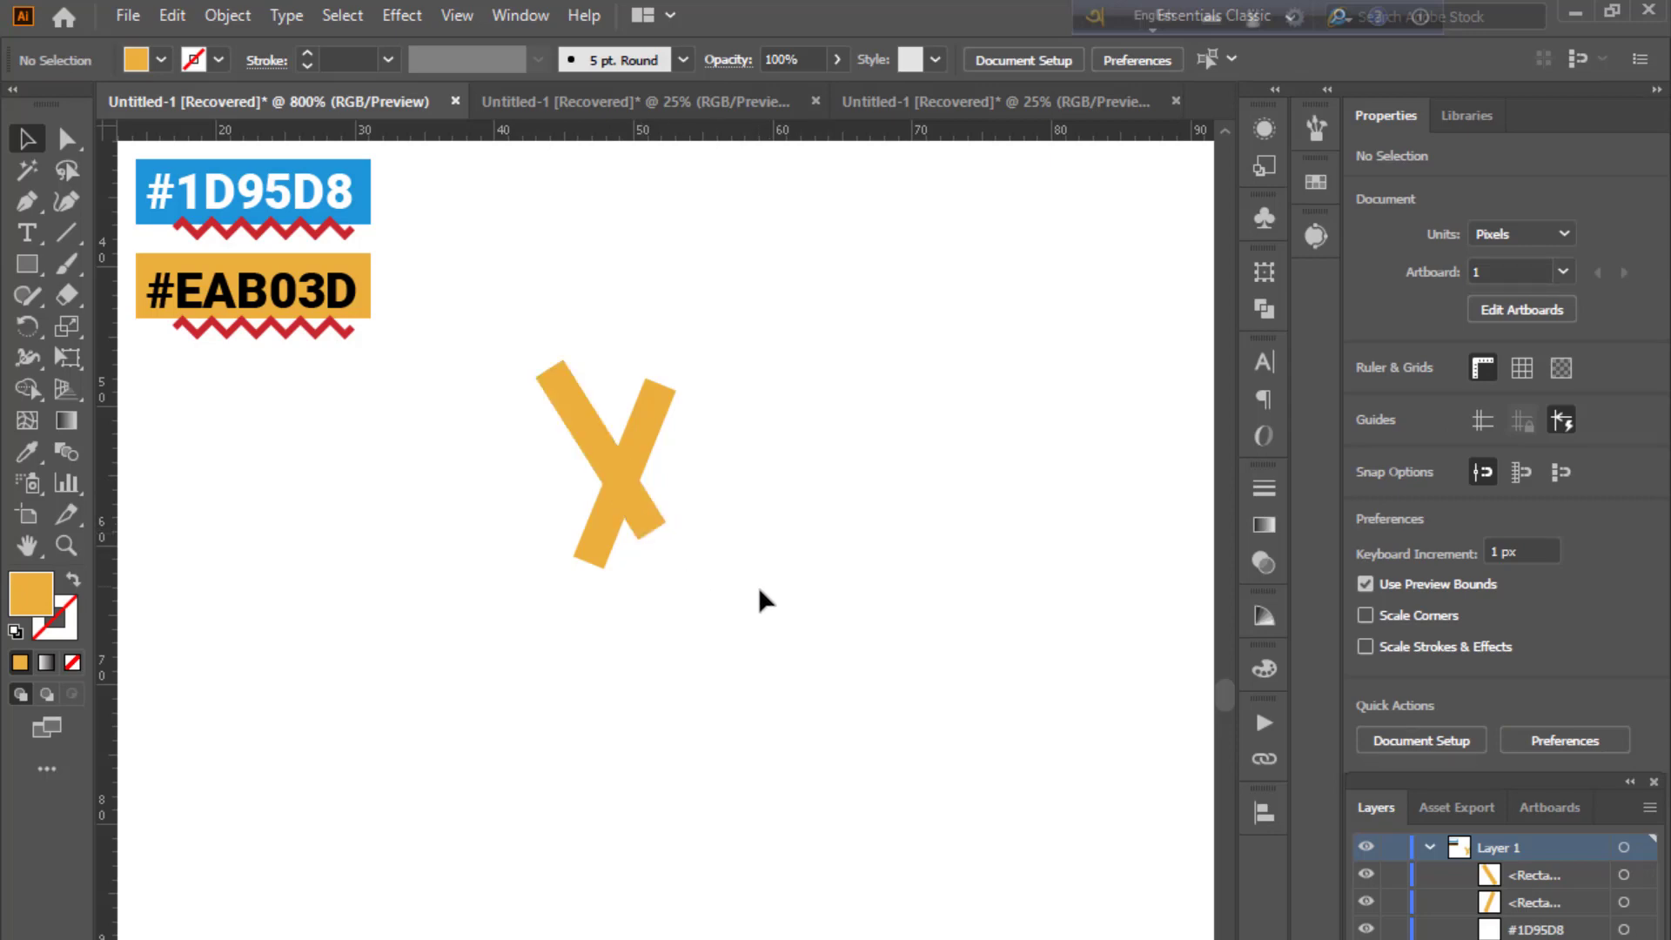
- Draw a rectangle about 14.8 by 5.3 px over the upper ends of both bars and fill it with white
left_click(27, 264)
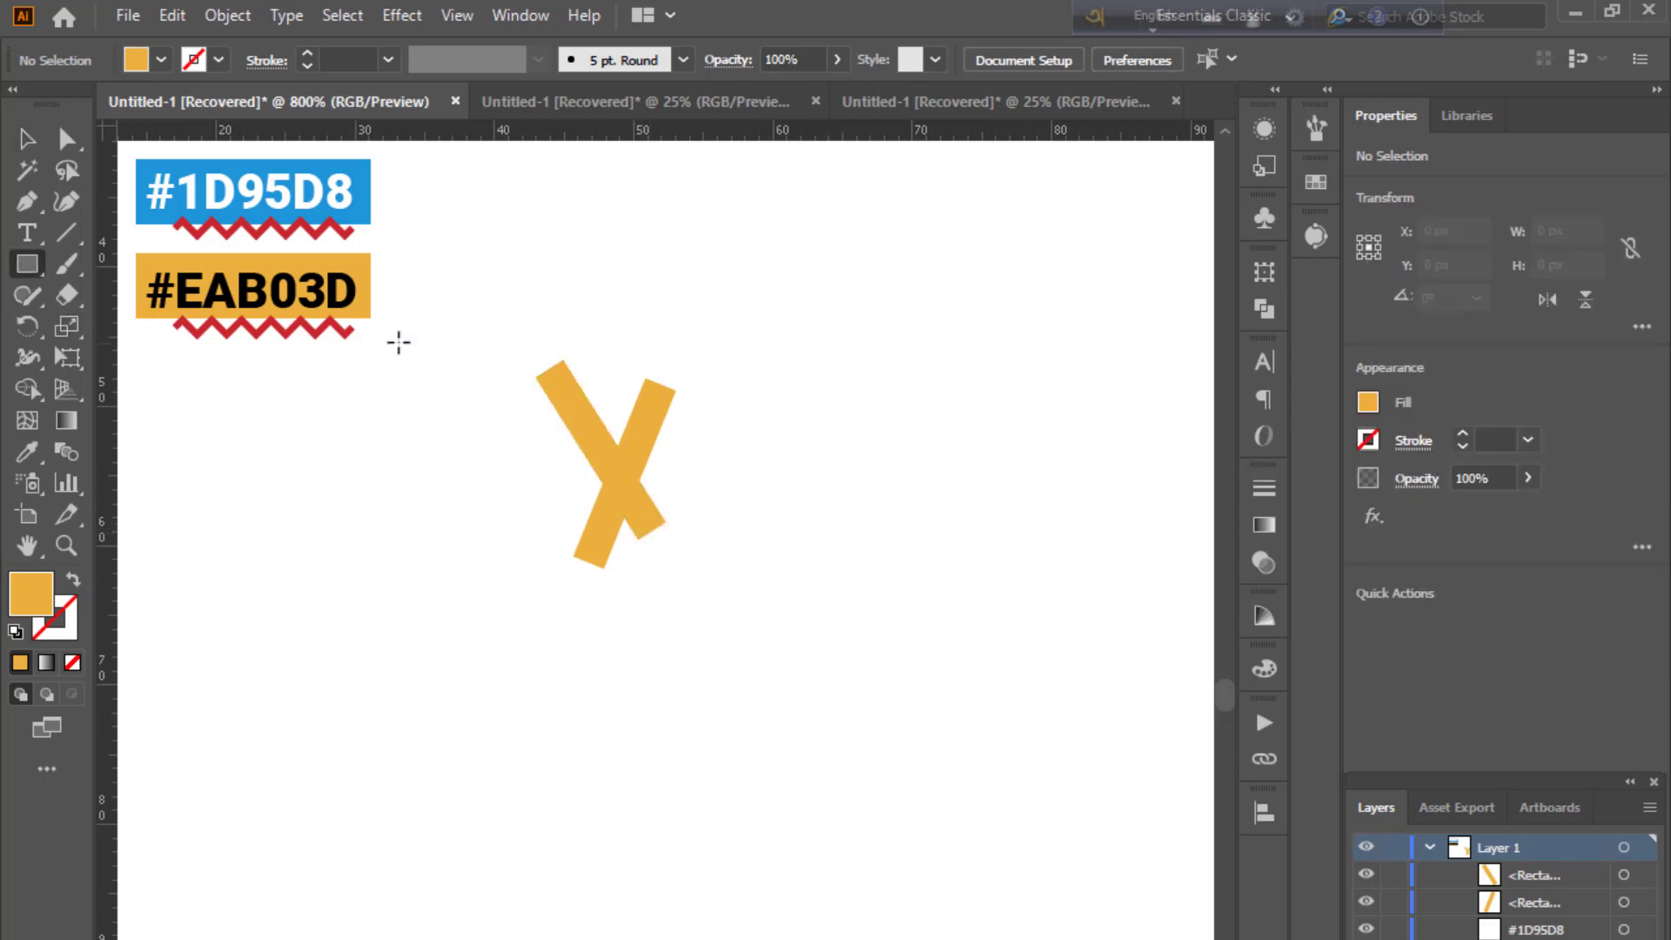
left_click_drag(504, 321, 710, 393)
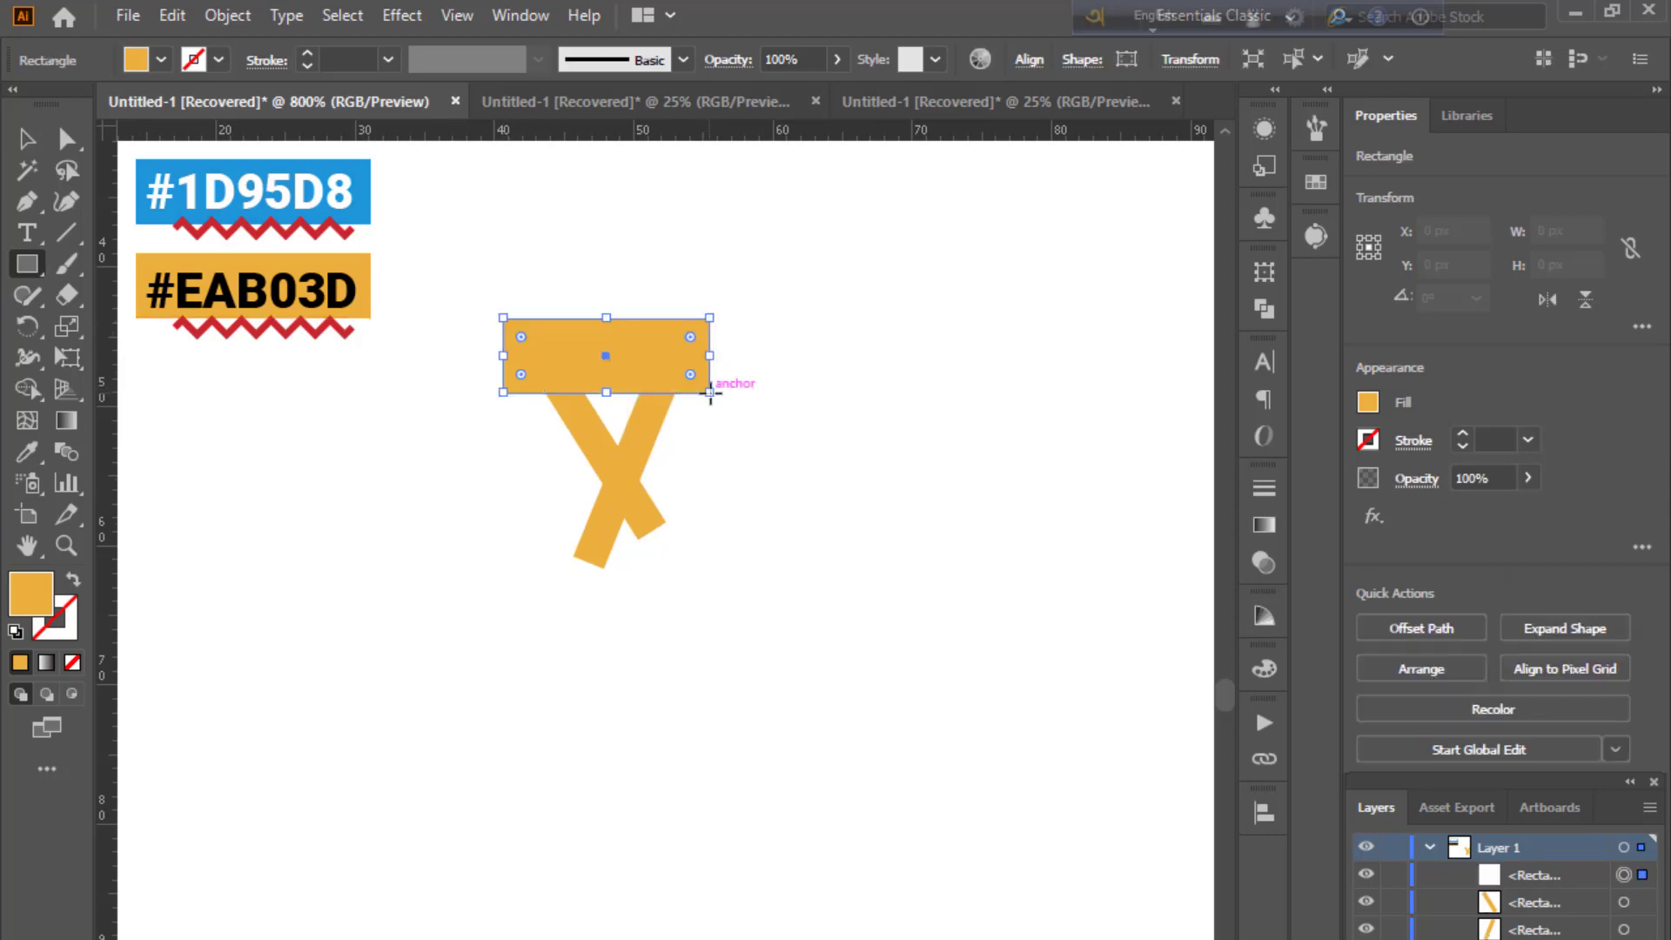
left_click(27, 451)
left_click(246, 512)
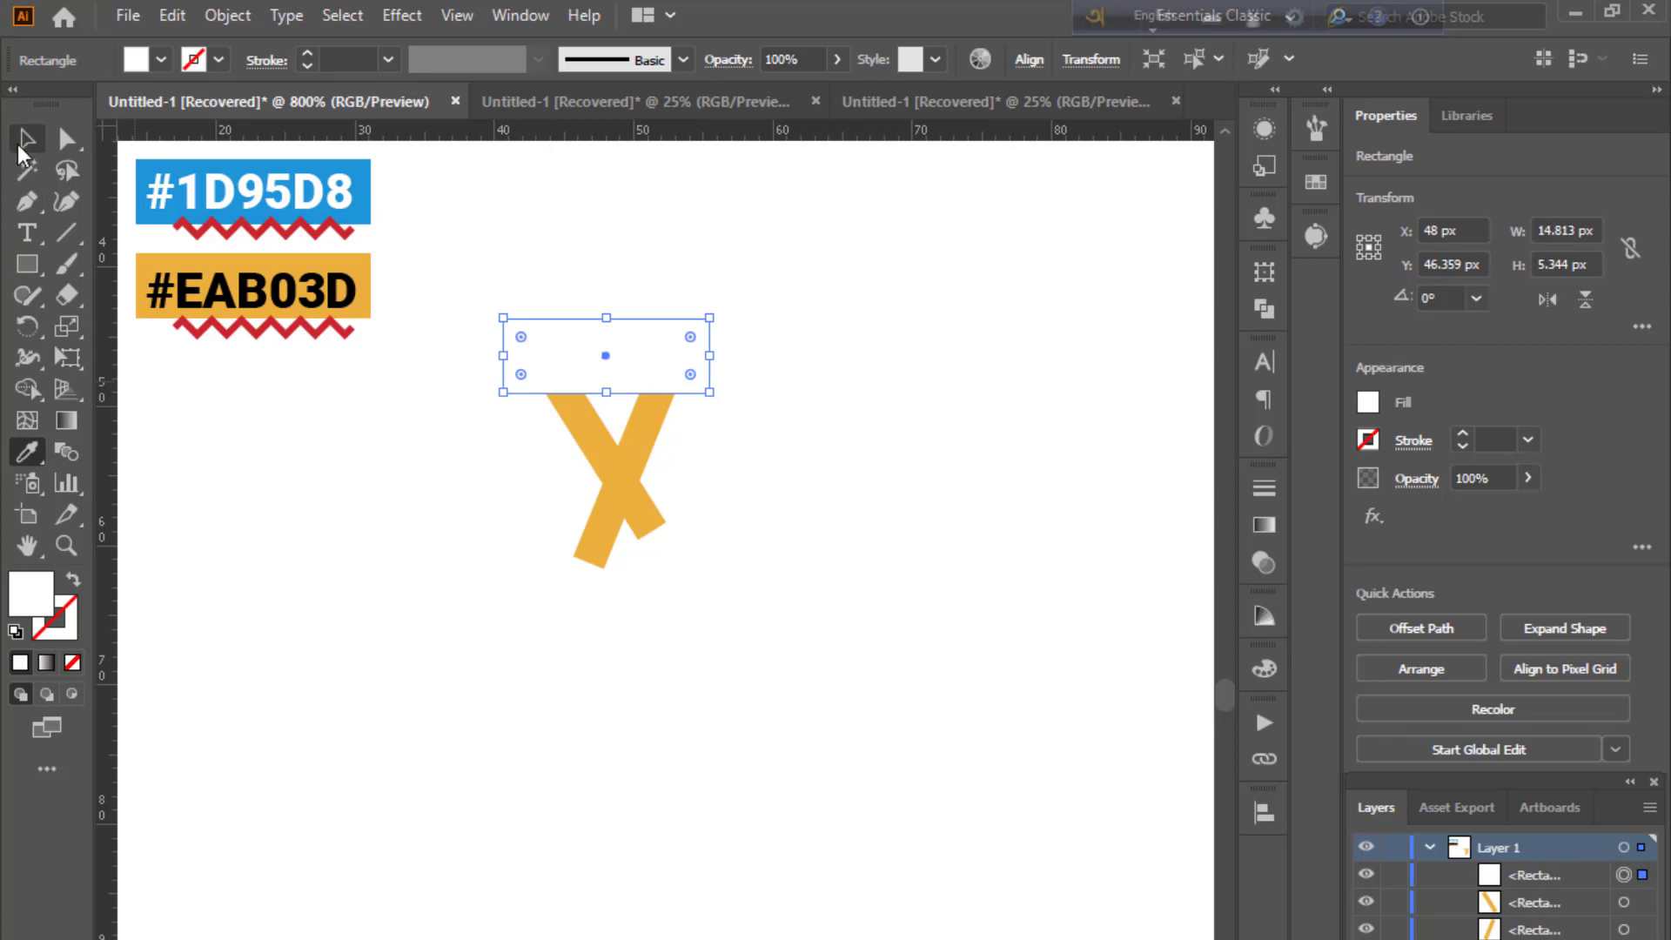
left_click(27, 139)
left_click(616, 703)
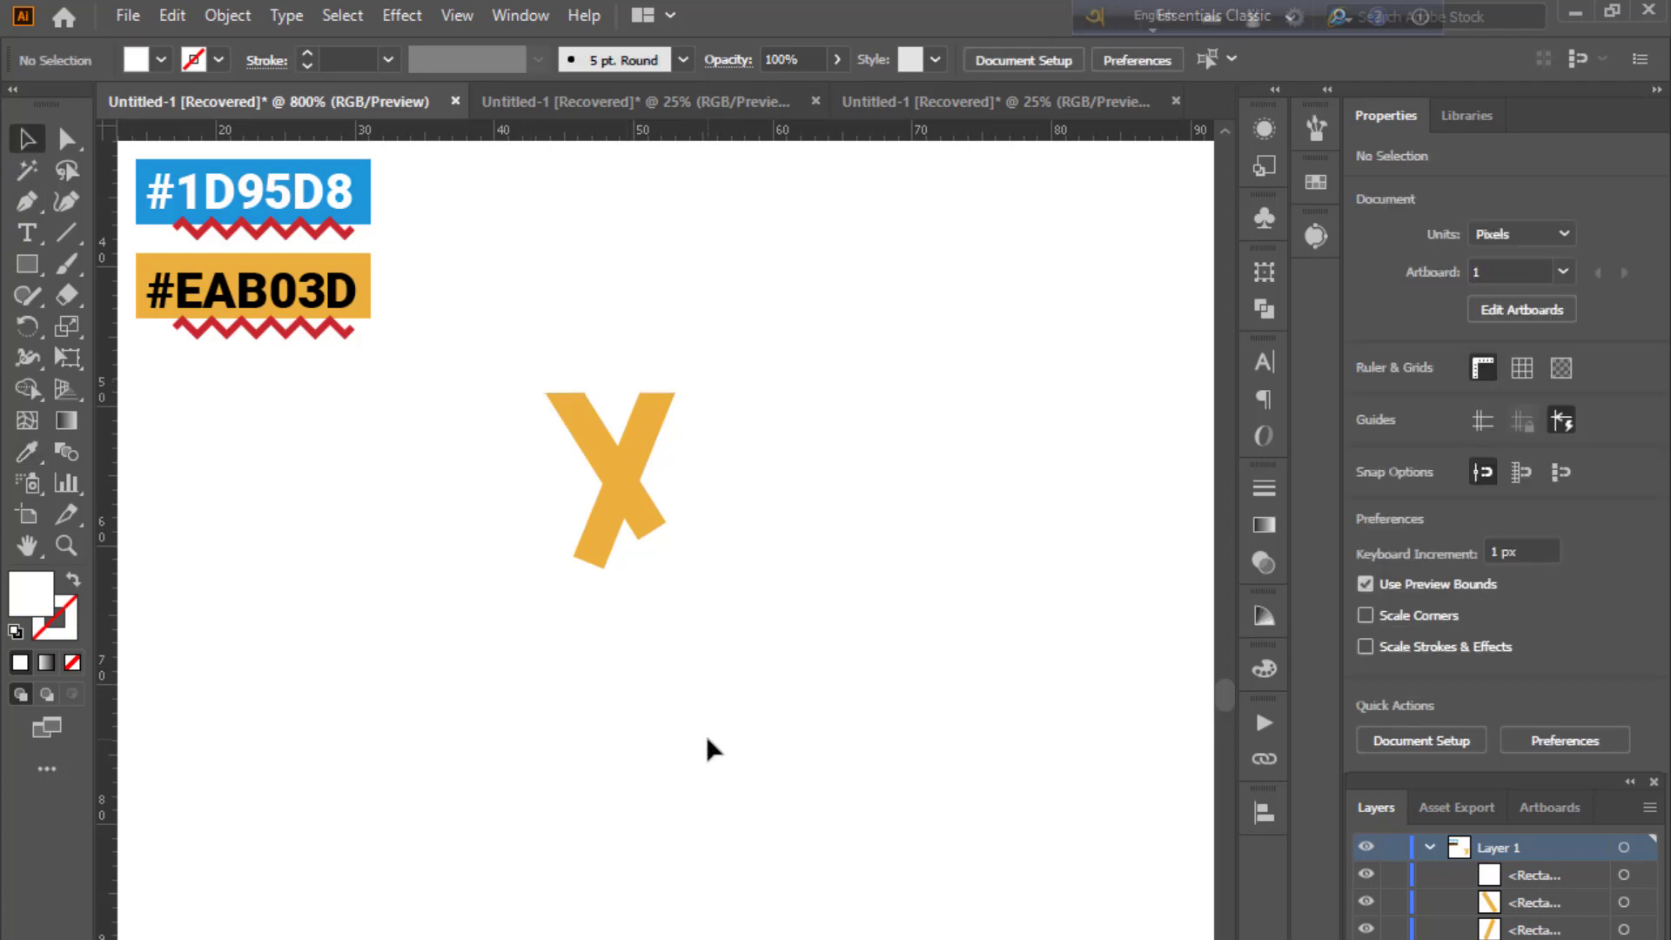
- Draw a narrow white rectangle about 0.8 by 3.9 px beside the crossed bars and rotate it about 25° clockwise
key("ctrl+plus")
key("ctrl+plus")
key("ctrl+plus")
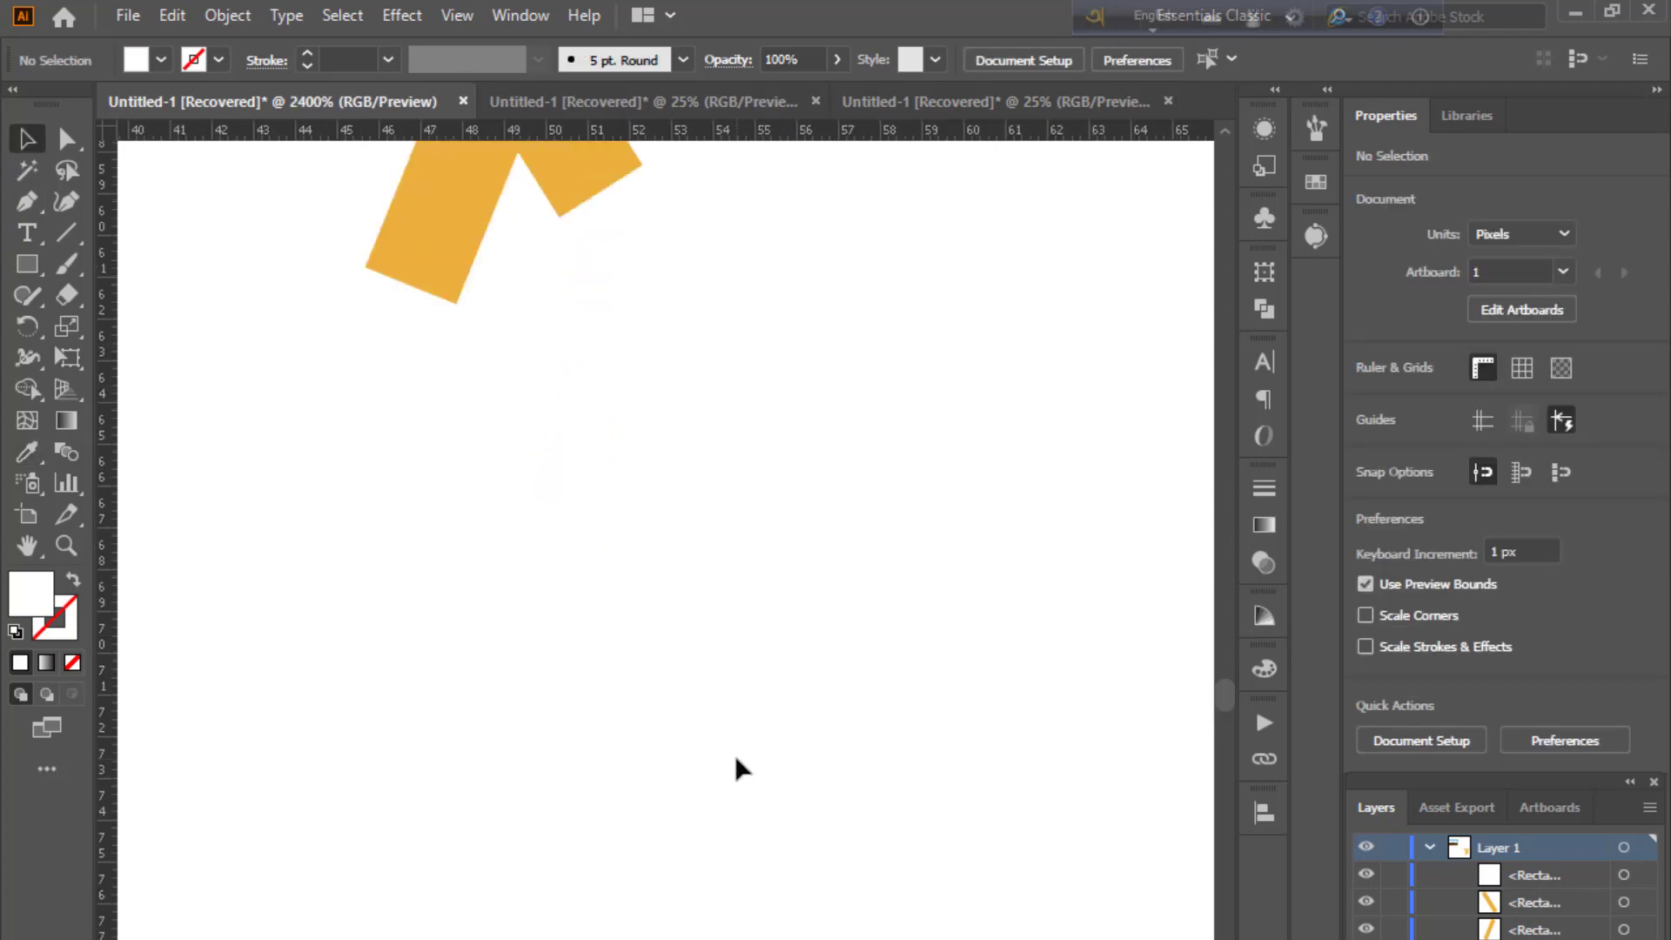
left_click_drag(422, 858, 504, 939)
left_click_drag(557, 666, 536, 778)
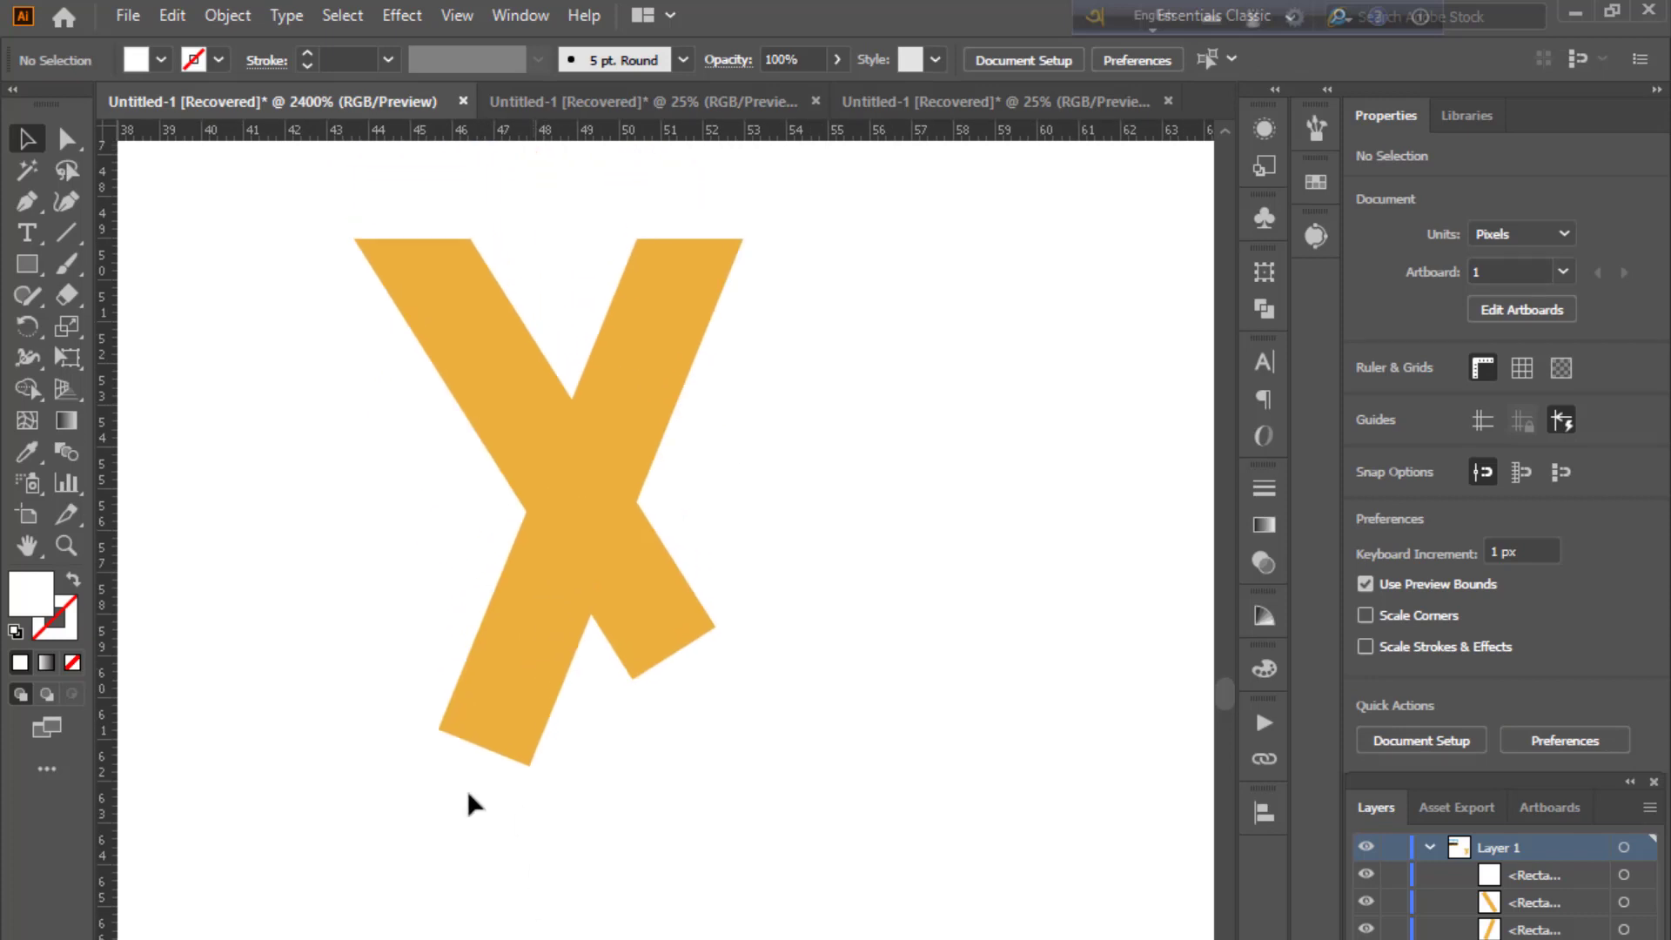
left_click(27, 263)
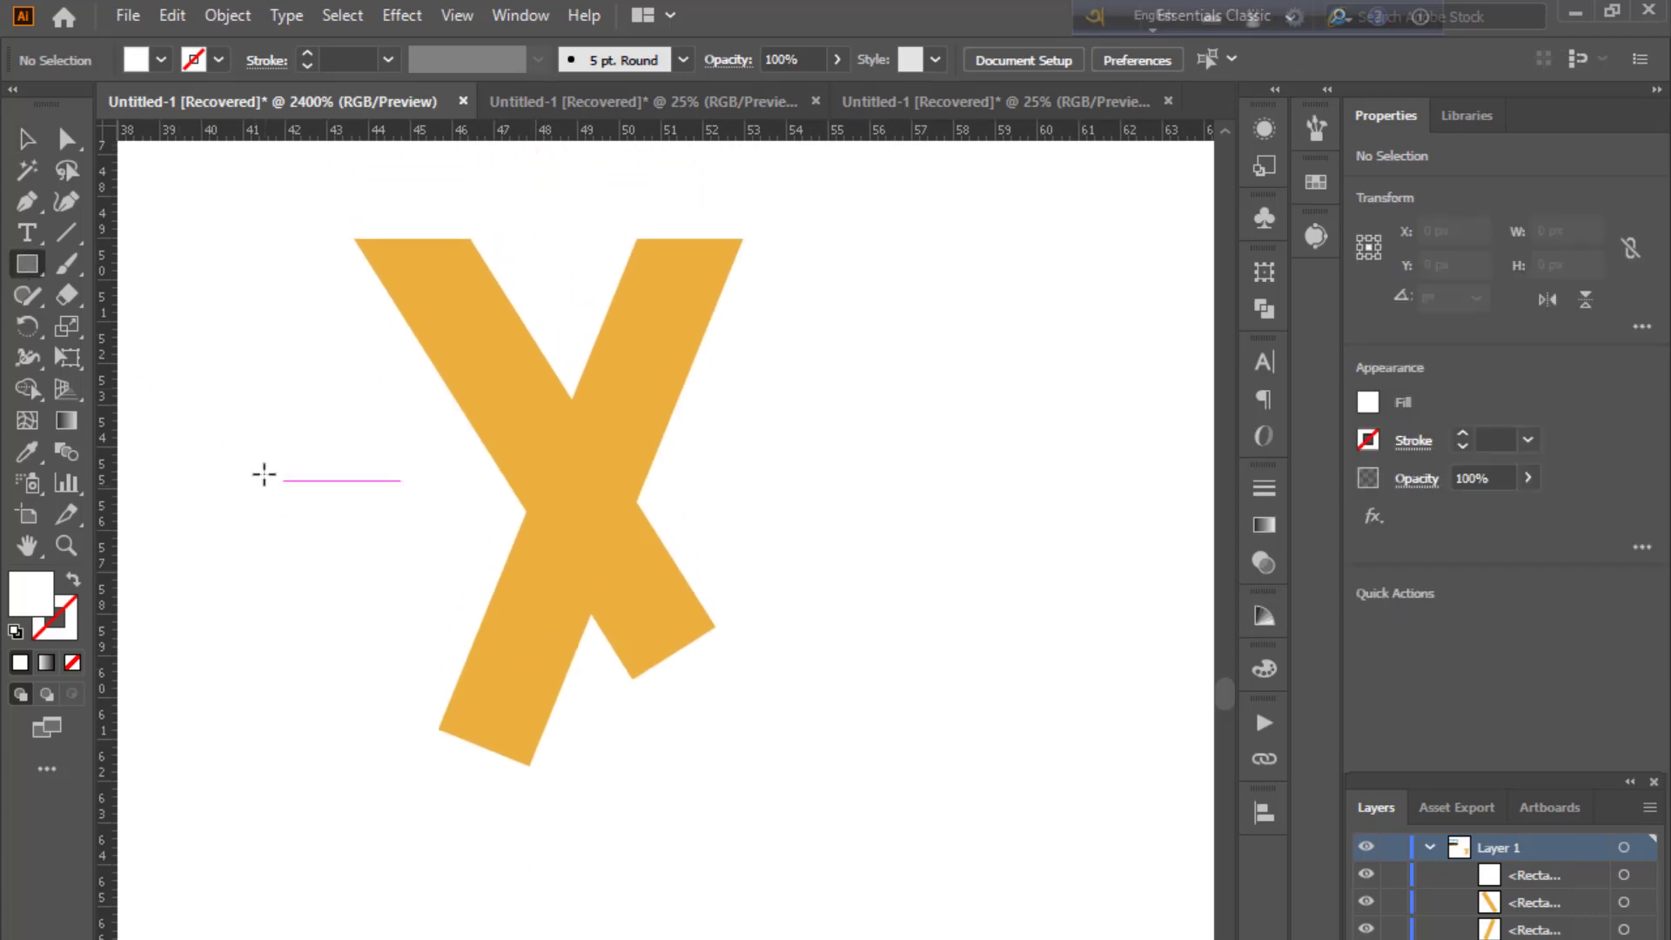
left_click_drag(318, 424, 350, 585)
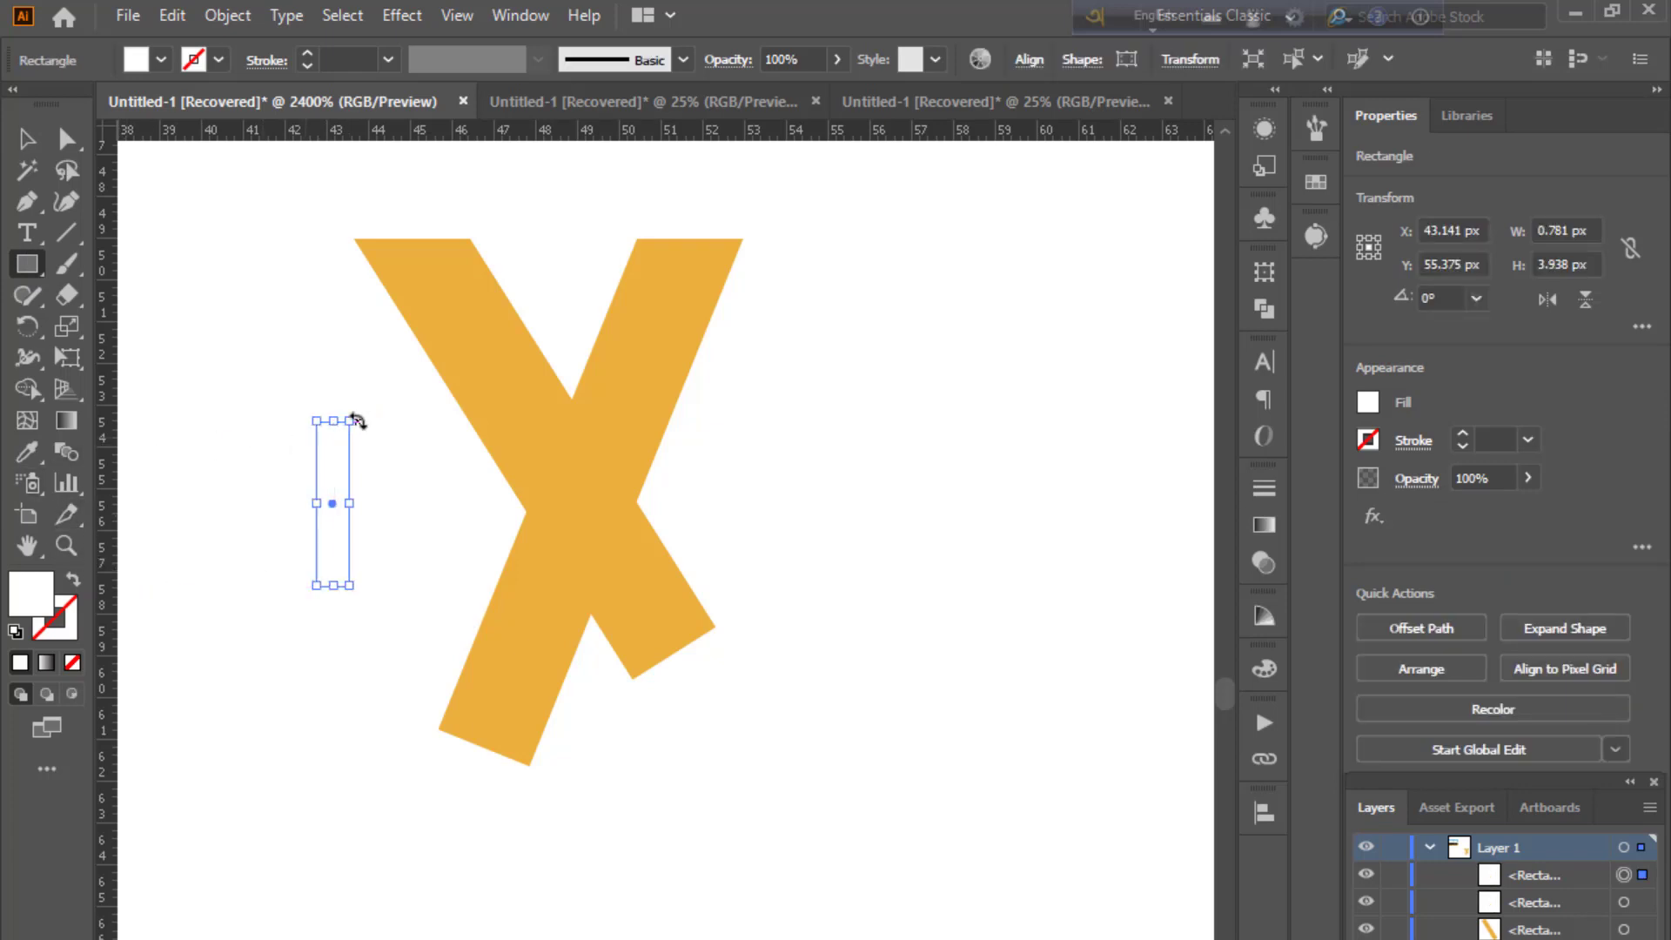
mouse_move(355, 420)
left_mouse_down()
mouse_move(417, 455)
mouse_move(384, 437)
left_mouse_up()
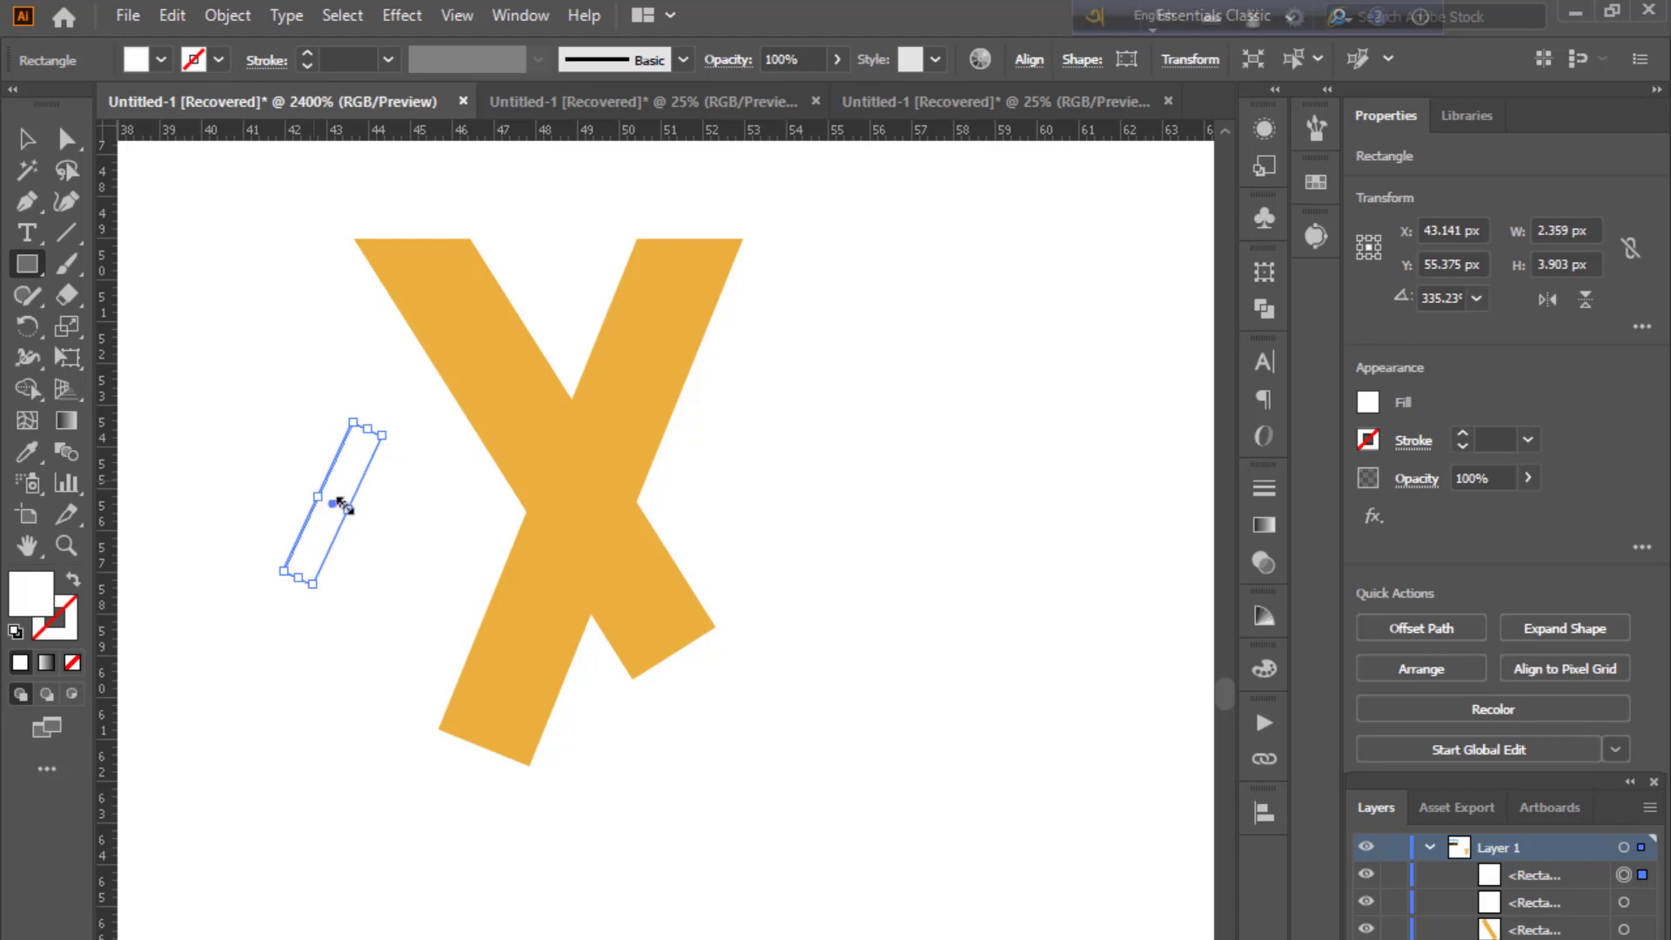
- Move the white strip over the left arm where the bars cross and rotate it to about 338°, parallel to the long bar
key("ctrl+equal")
left_click_drag(778, 647, 444, 465)
key("v")
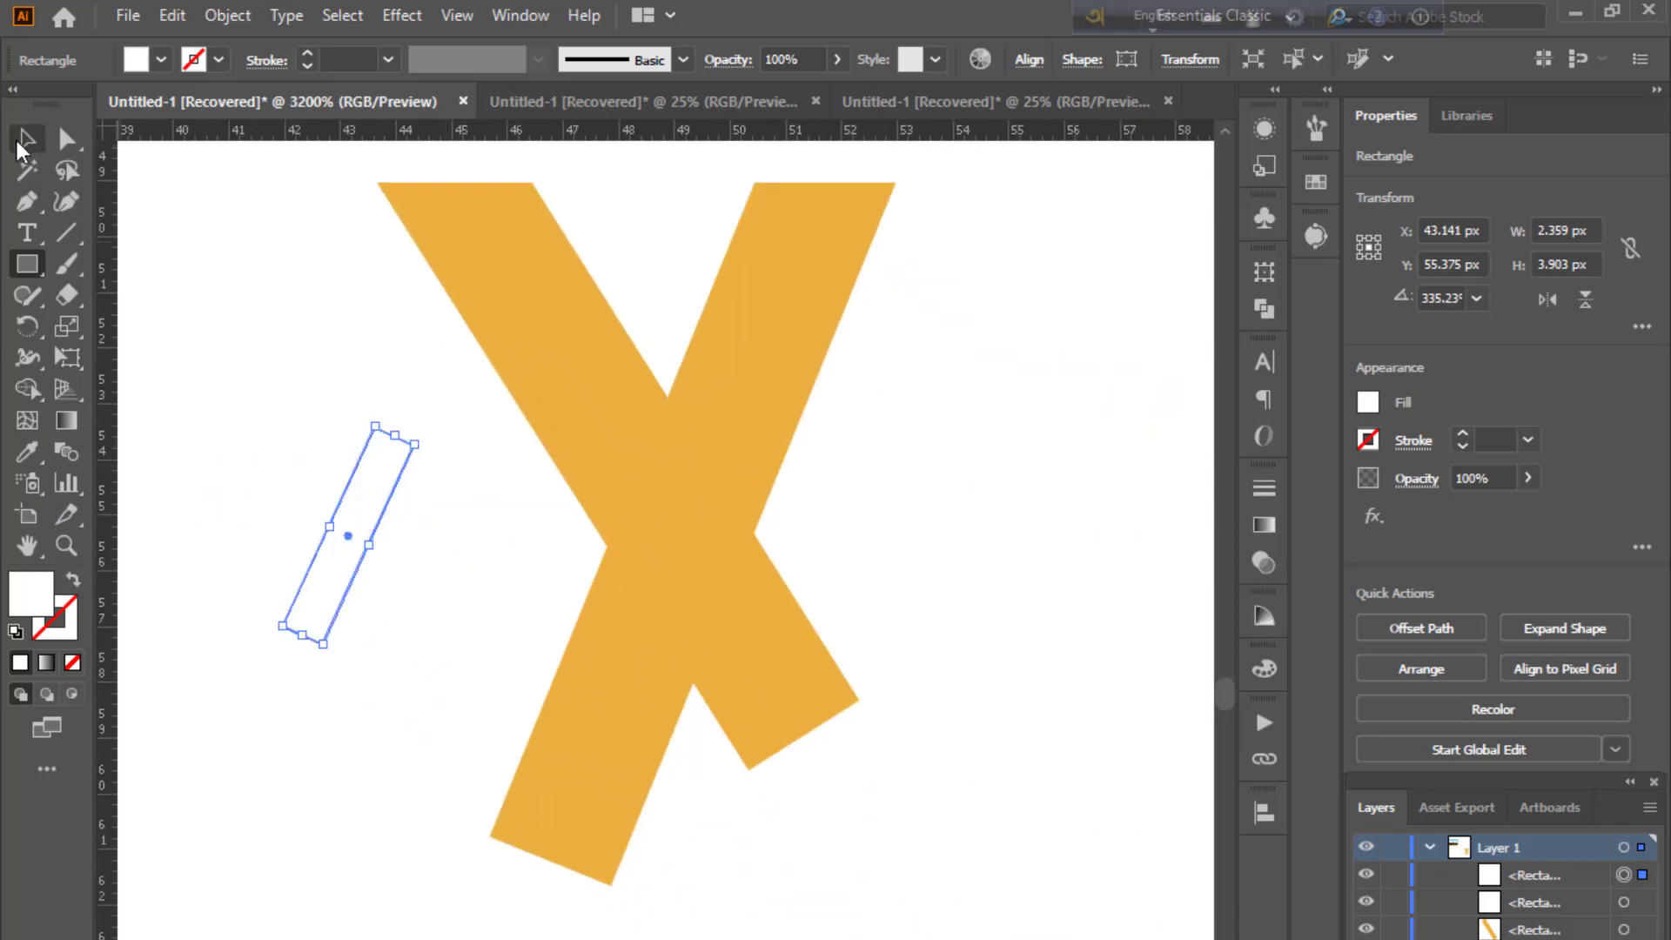
left_click_drag(352, 537, 619, 453)
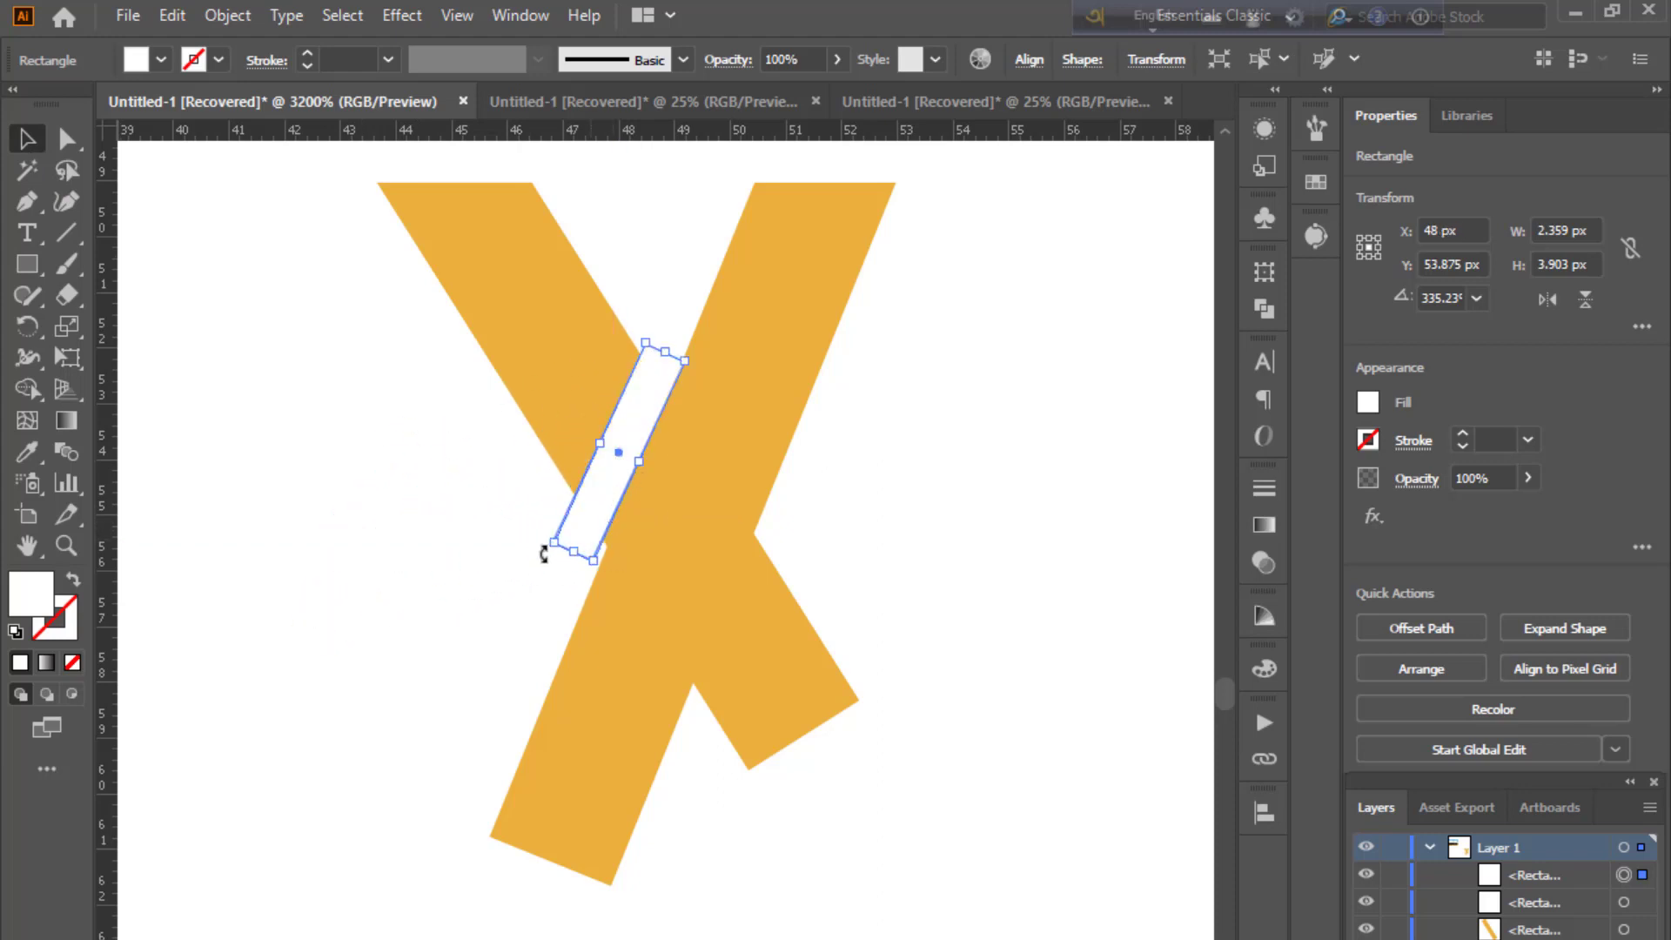
left_click_drag(546, 546, 560, 548)
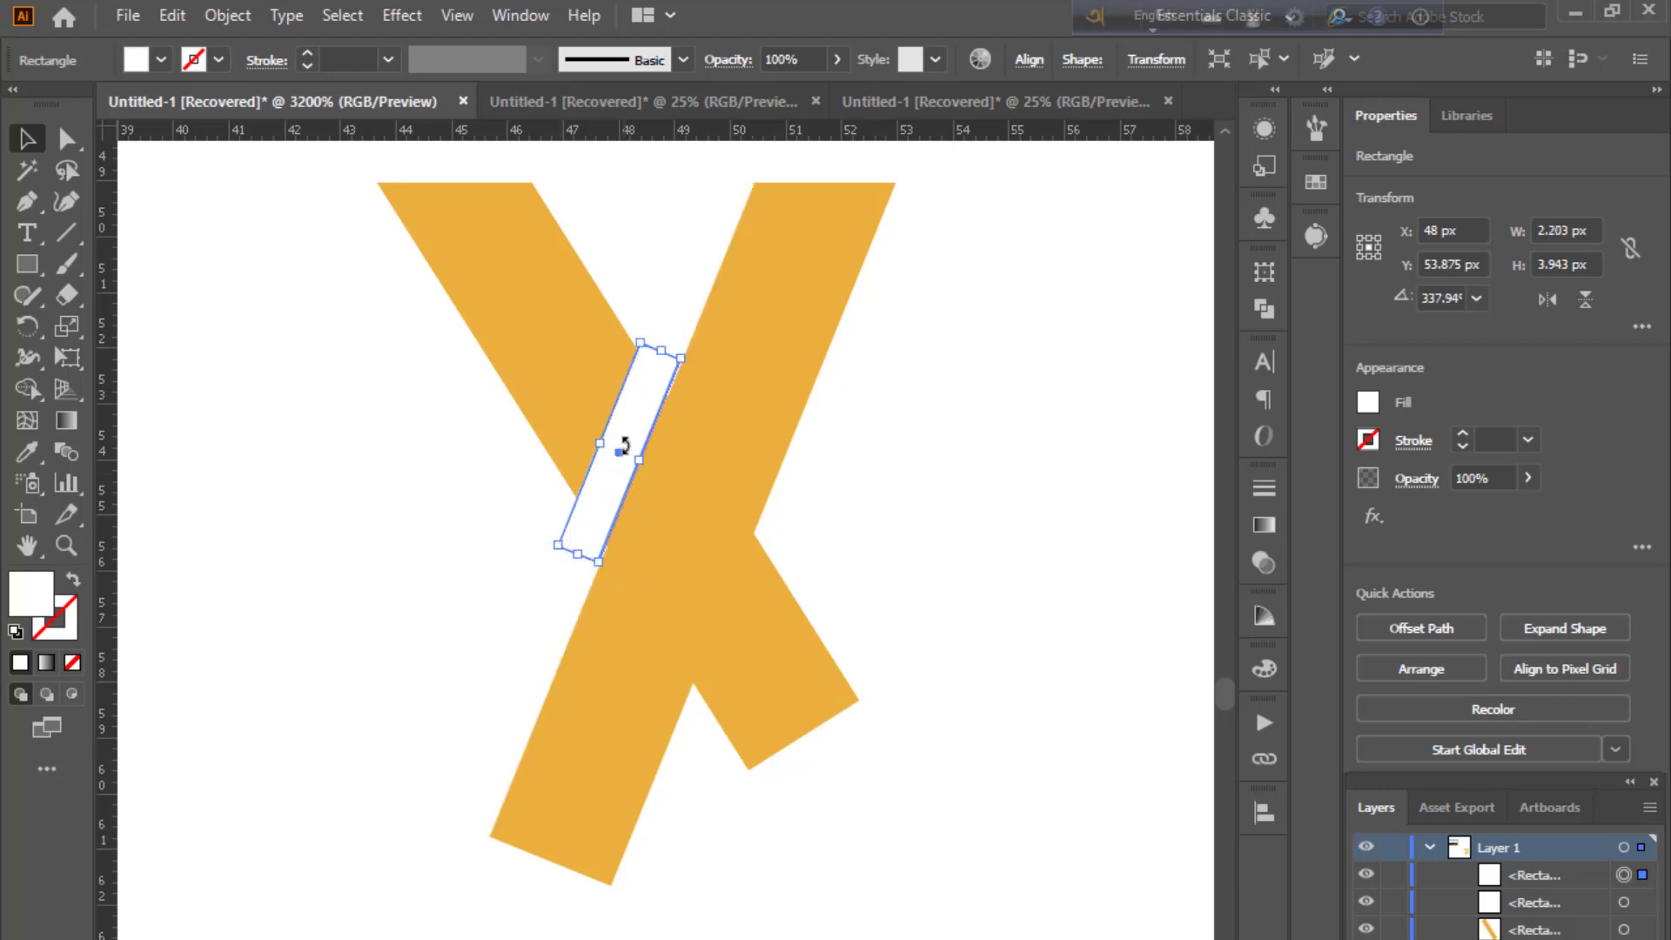
left_click_drag(621, 441, 623, 448)
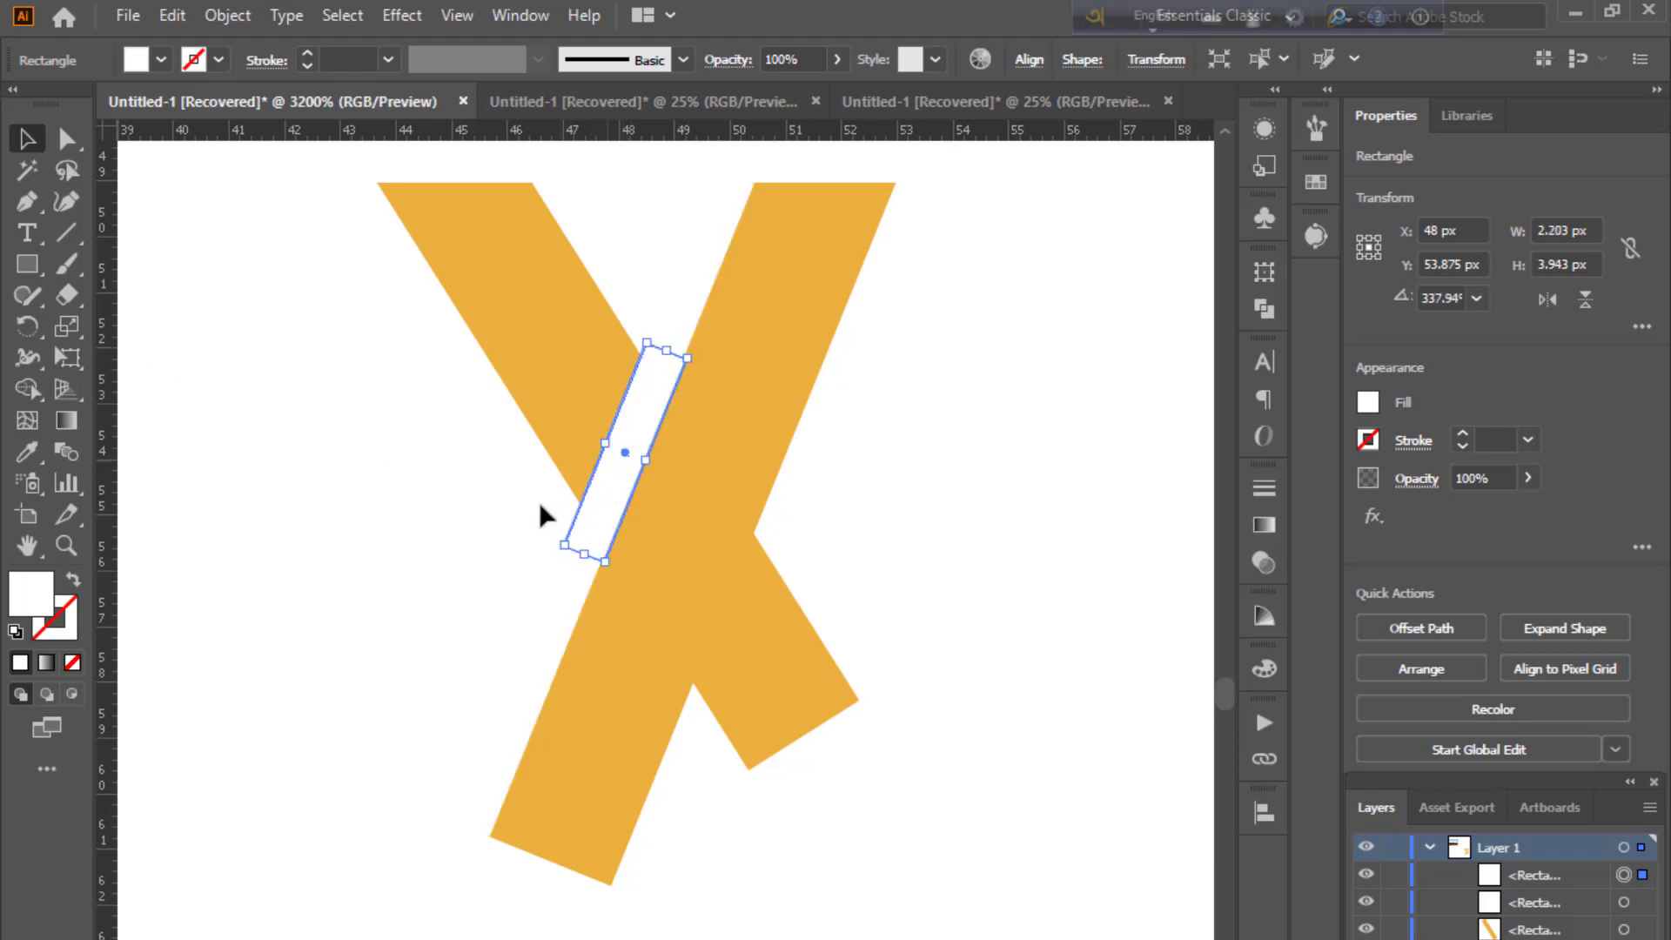
left_click(430, 572)
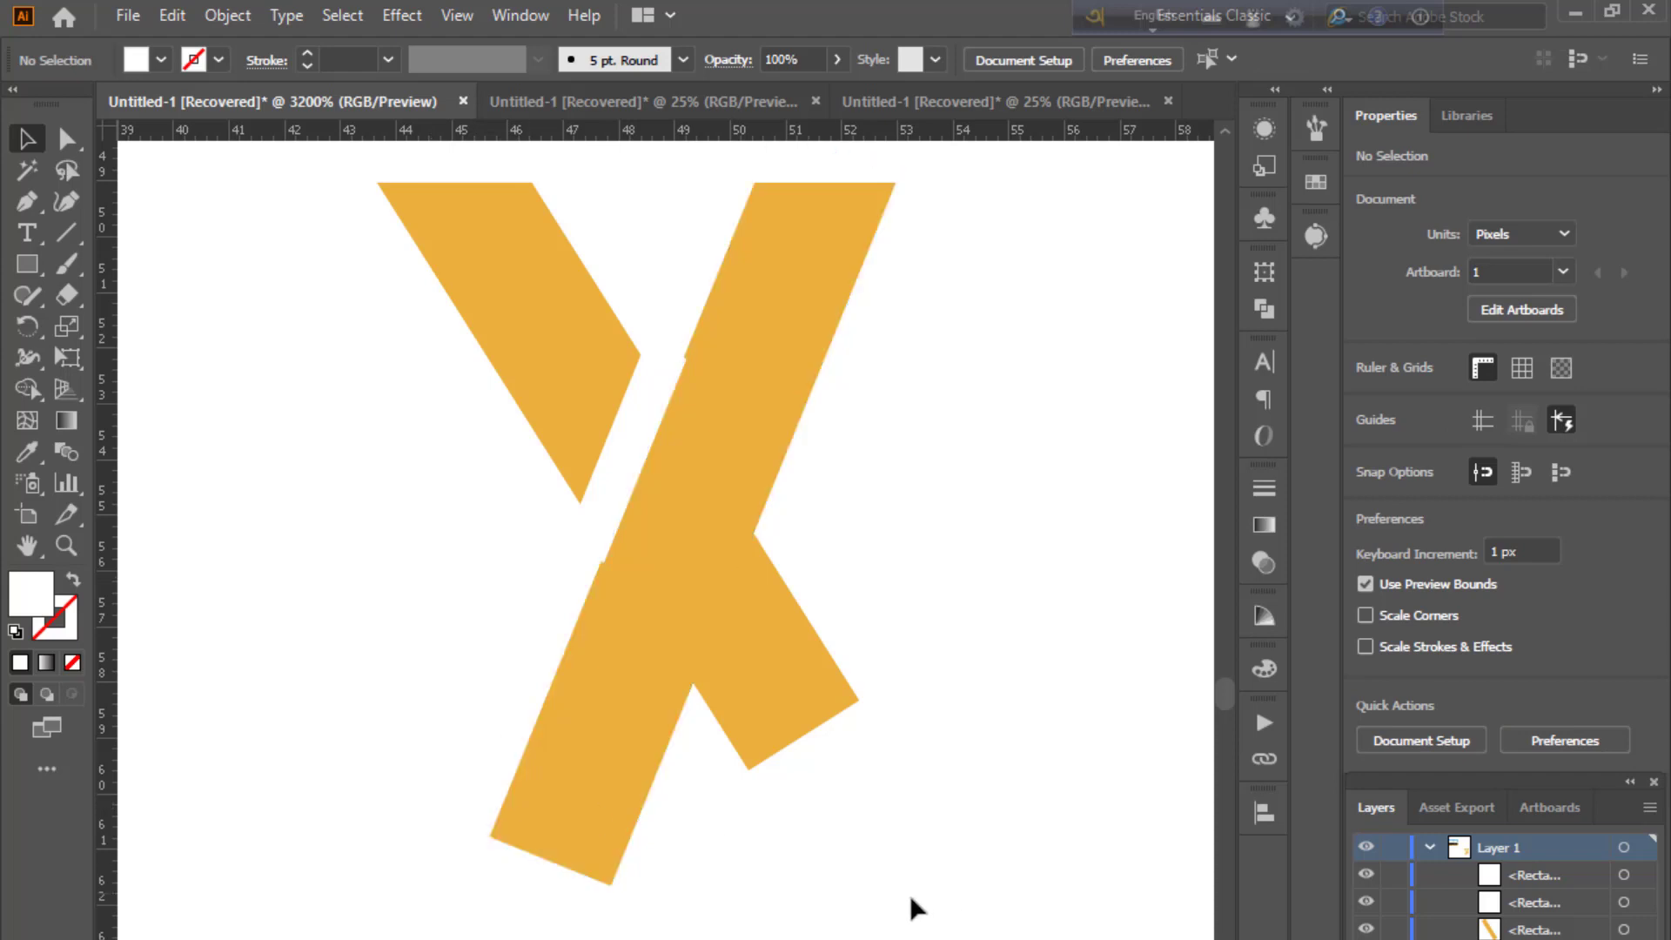
- Fine-tune the white strip's position and width so its long edge lines up with the edge of the long orange bar
left_click(636, 432)
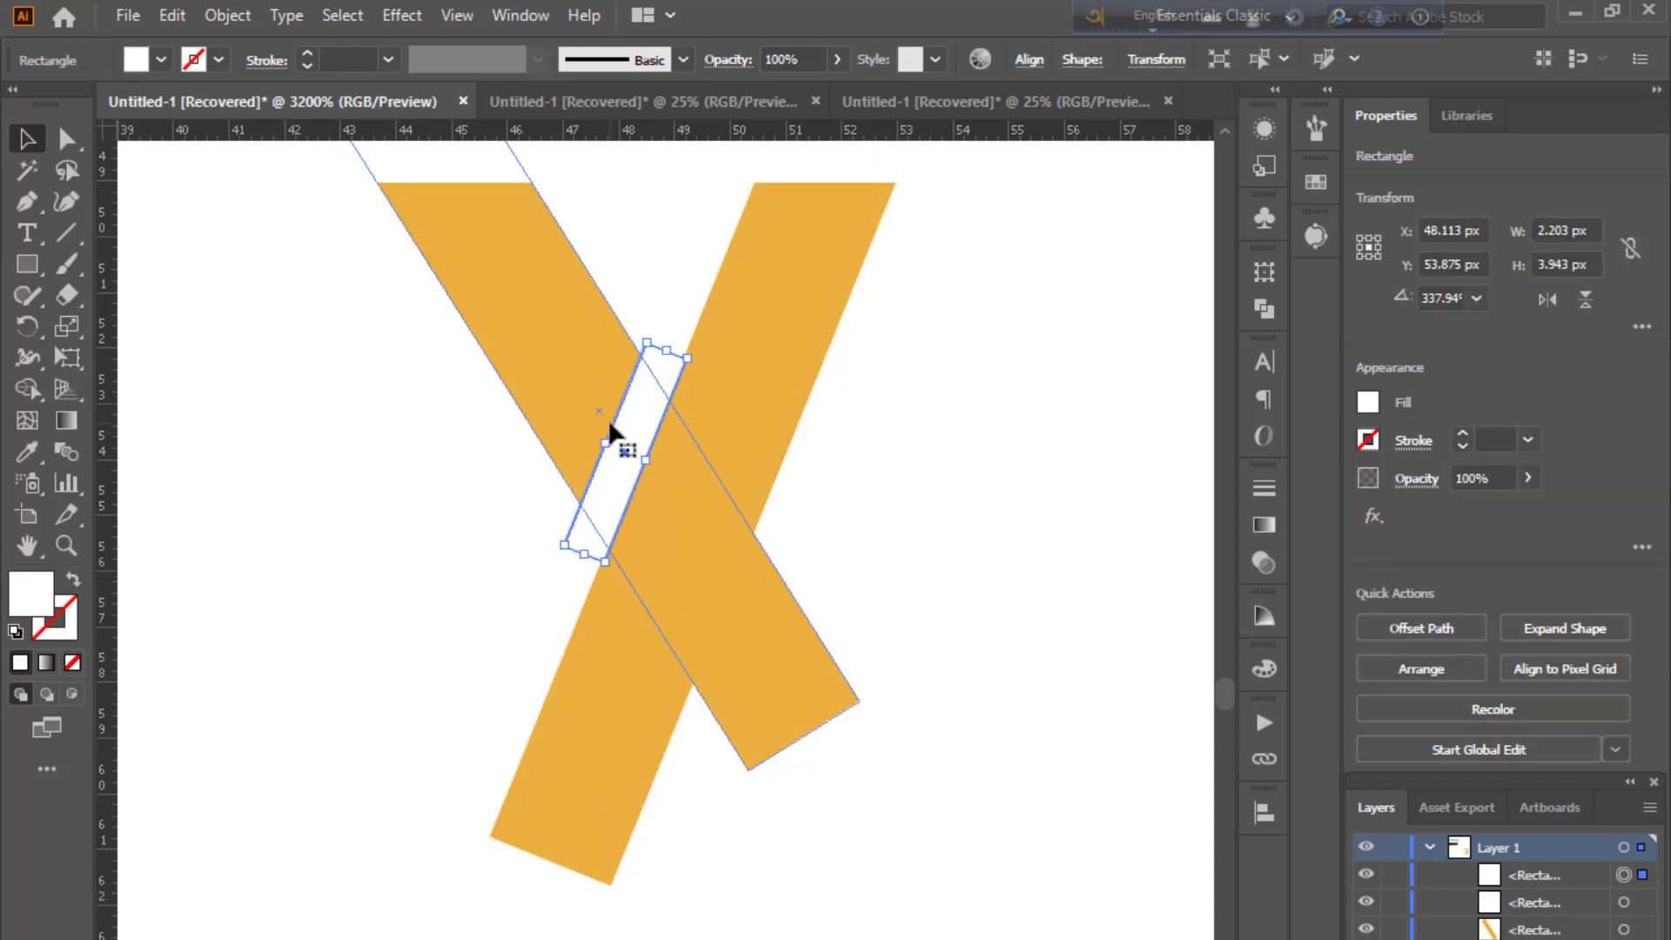
scroll(609, 420, "up", 5)
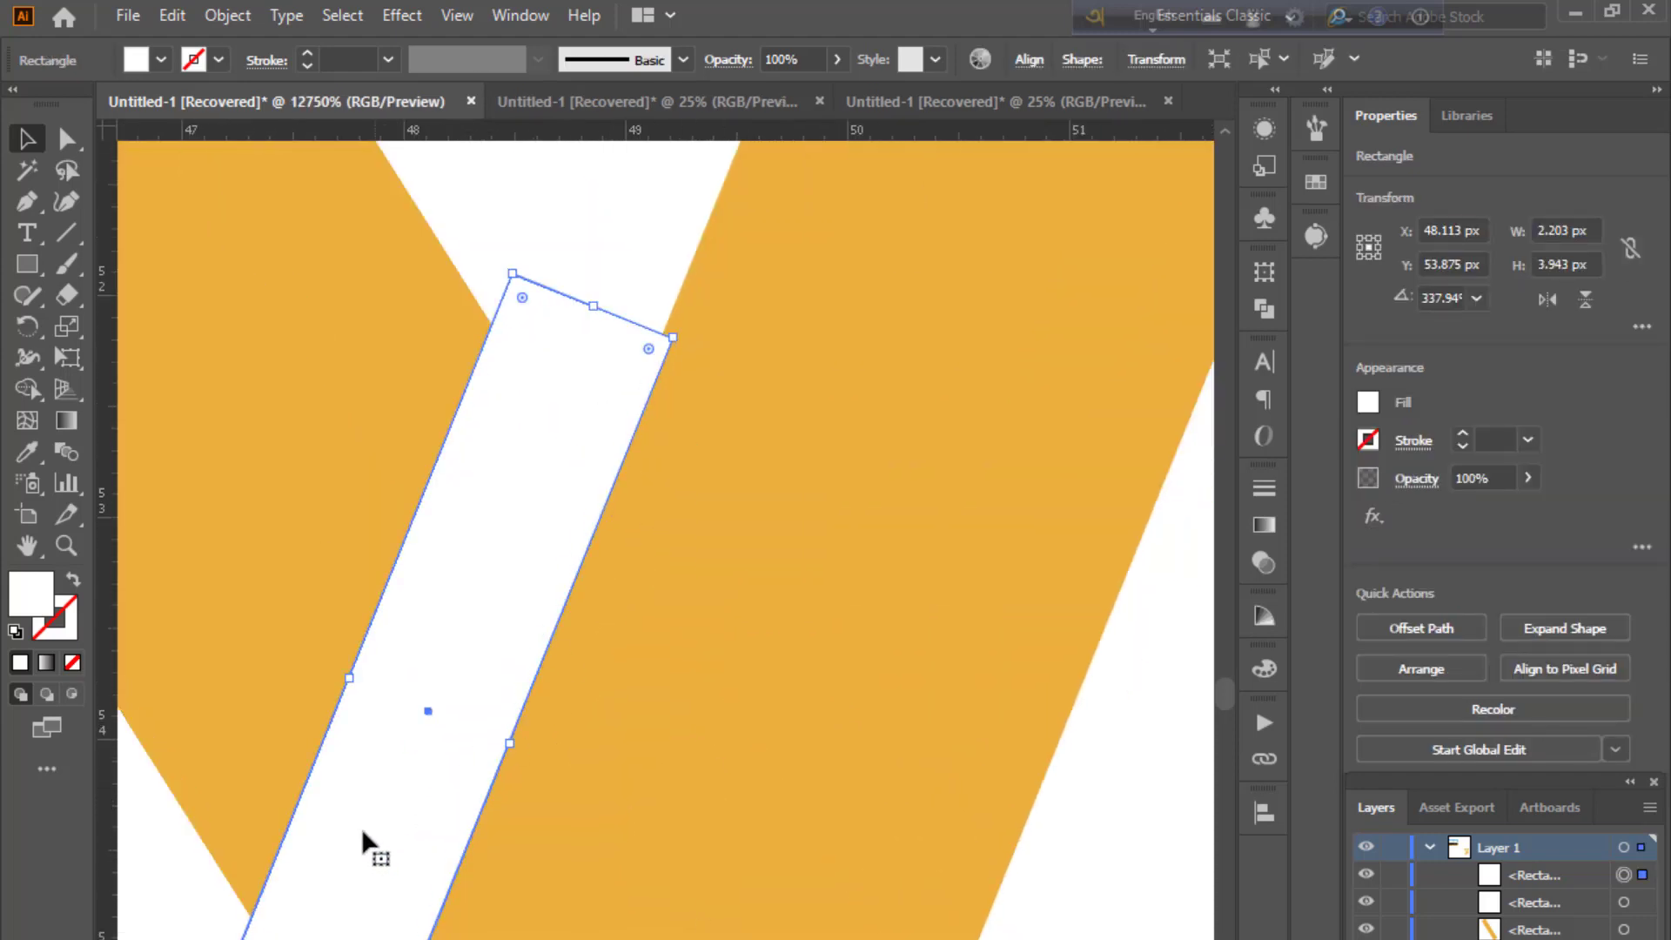
left_click_drag(393, 825, 399, 789)
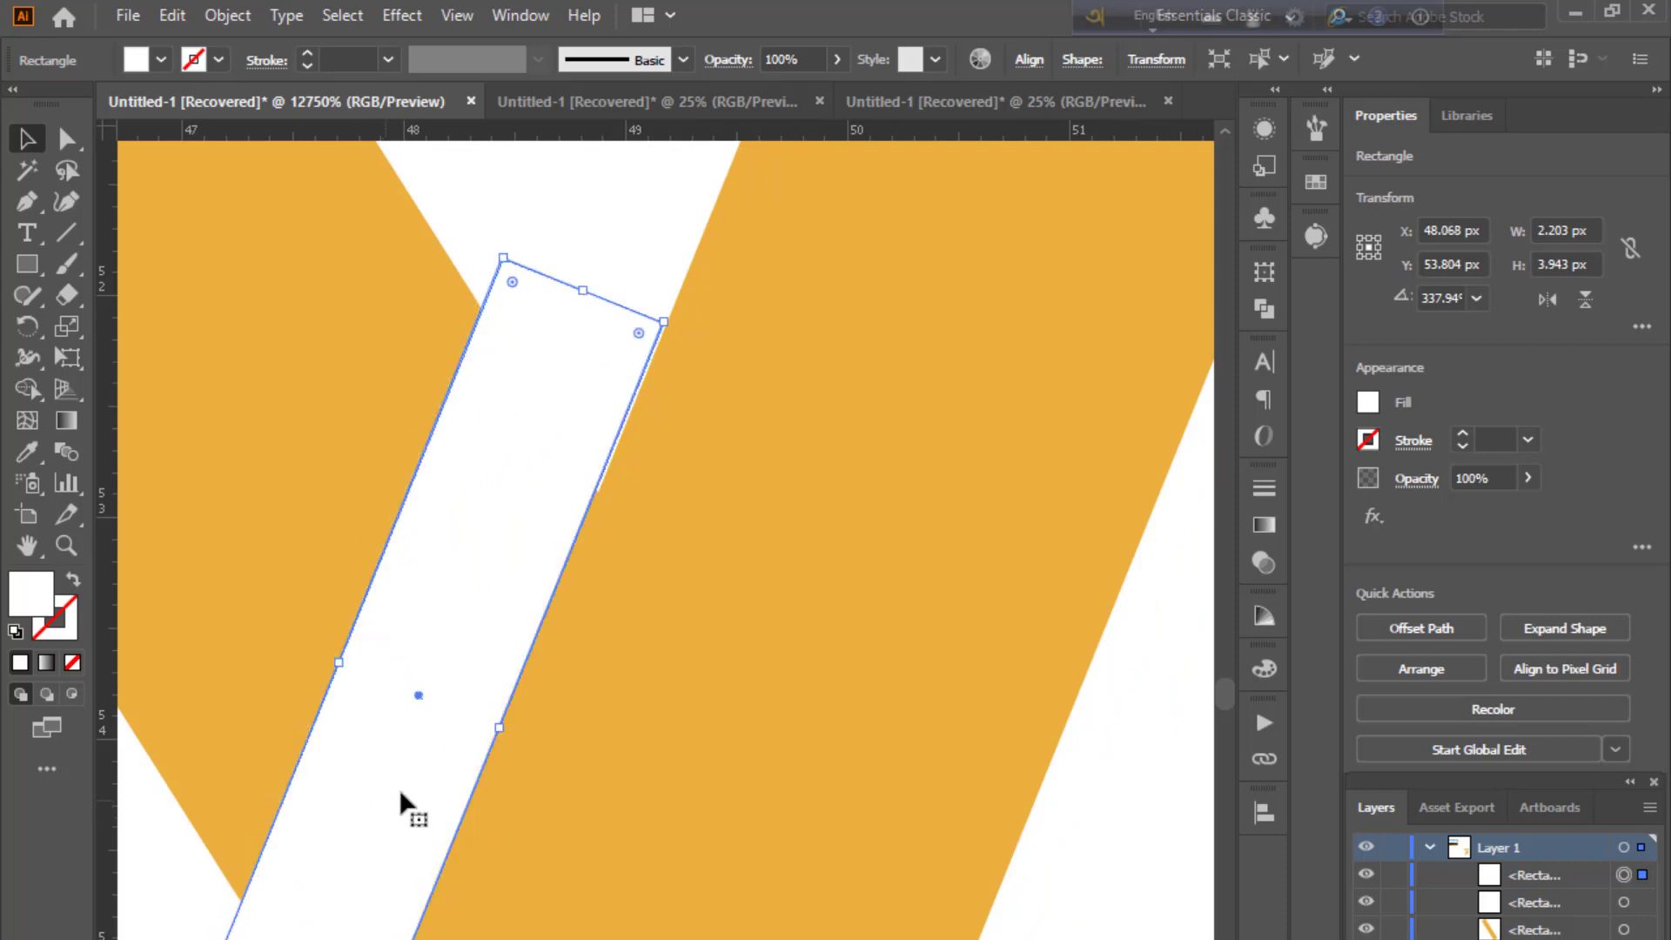
left_click_drag(667, 324, 675, 320)
left_click_drag(424, 697, 427, 694)
left_click(564, 232)
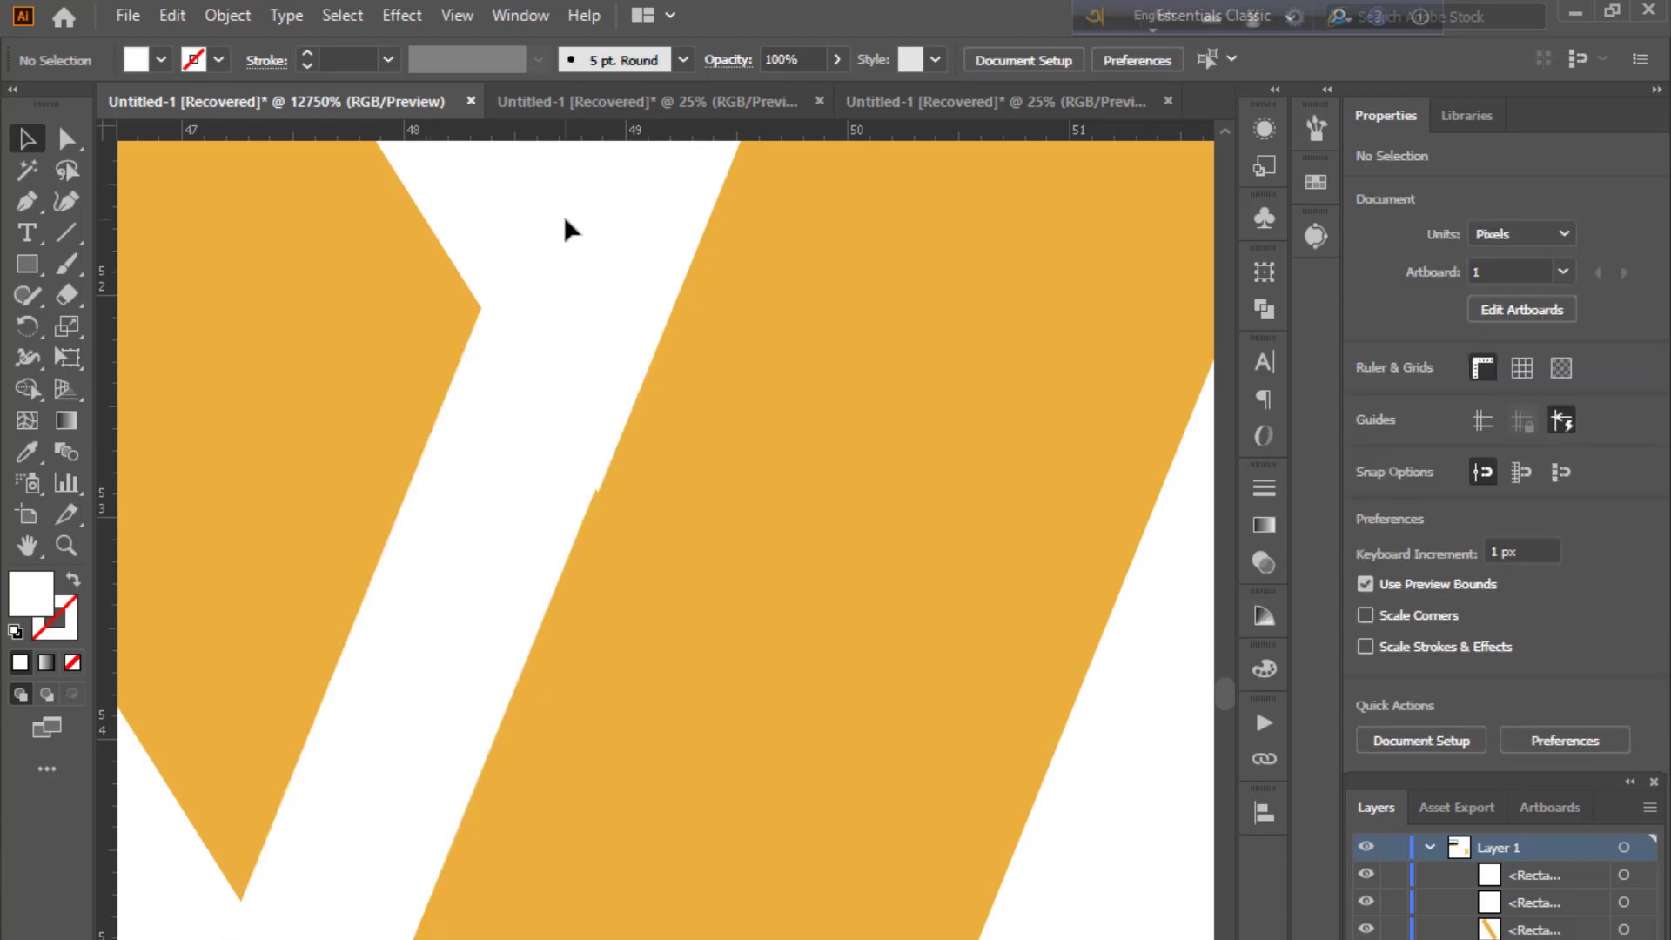
left_click(435, 650)
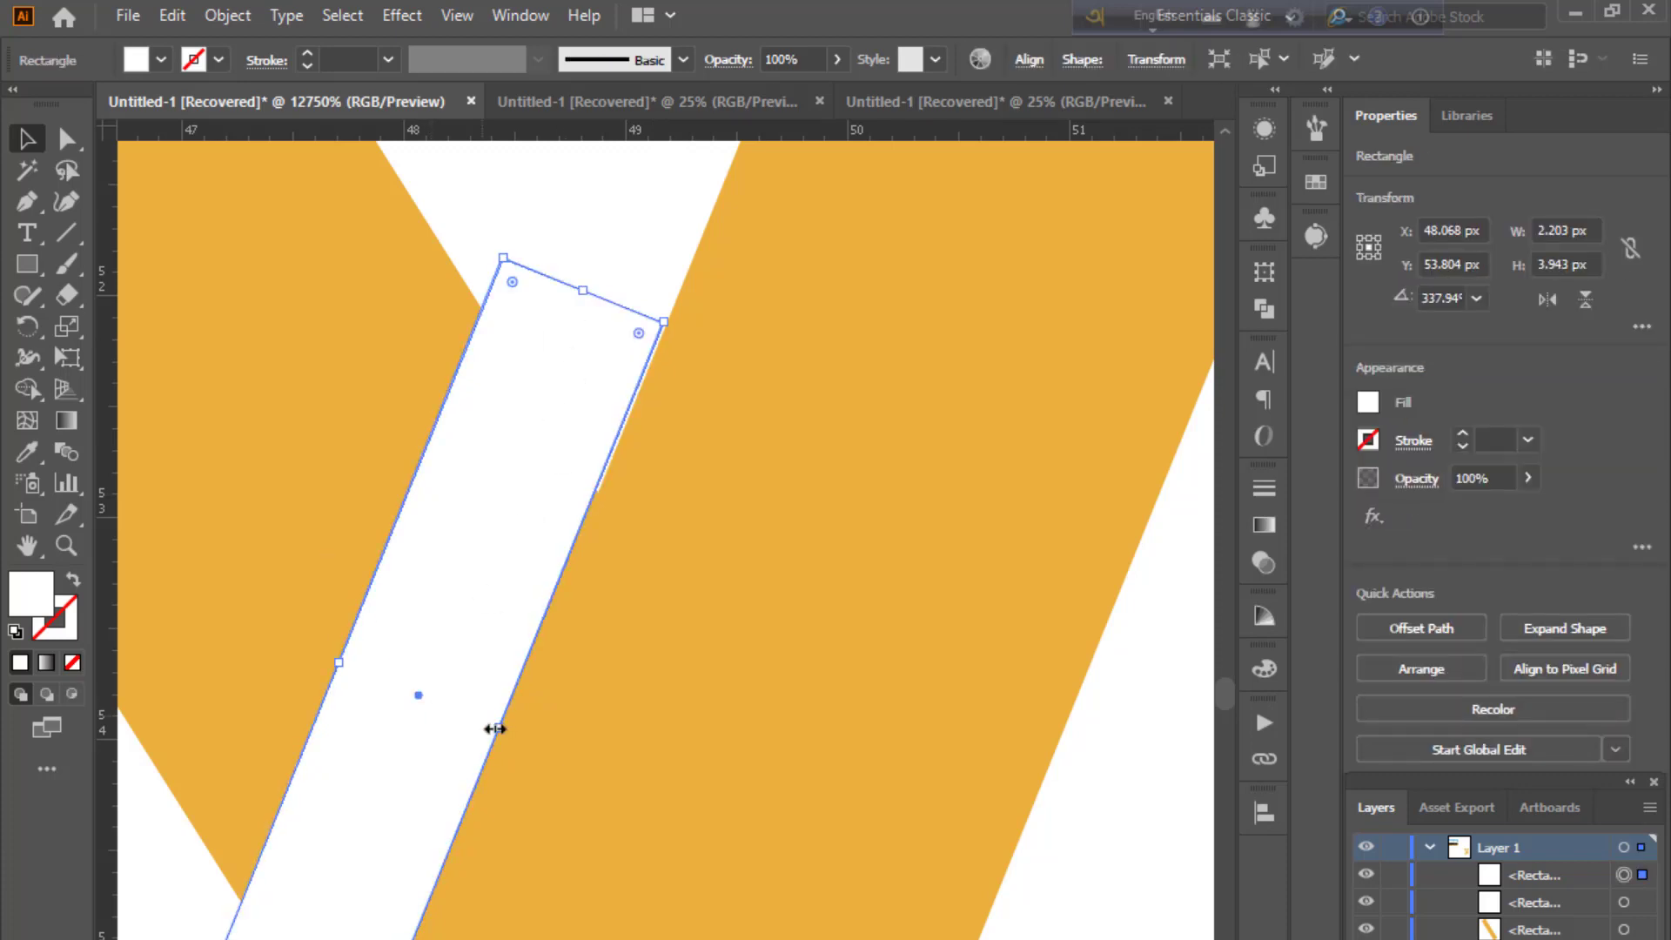
left_click_drag(499, 727, 504, 730)
left_click(617, 238)
left_click(446, 658)
left_click(633, 249)
- Select all bars and white shapes and use the Shape Builder to remove the white rectangle, the covered bar ends and the white strip
key("ctrl+minus")
key("ctrl+minus")
key("ctrl+minus")
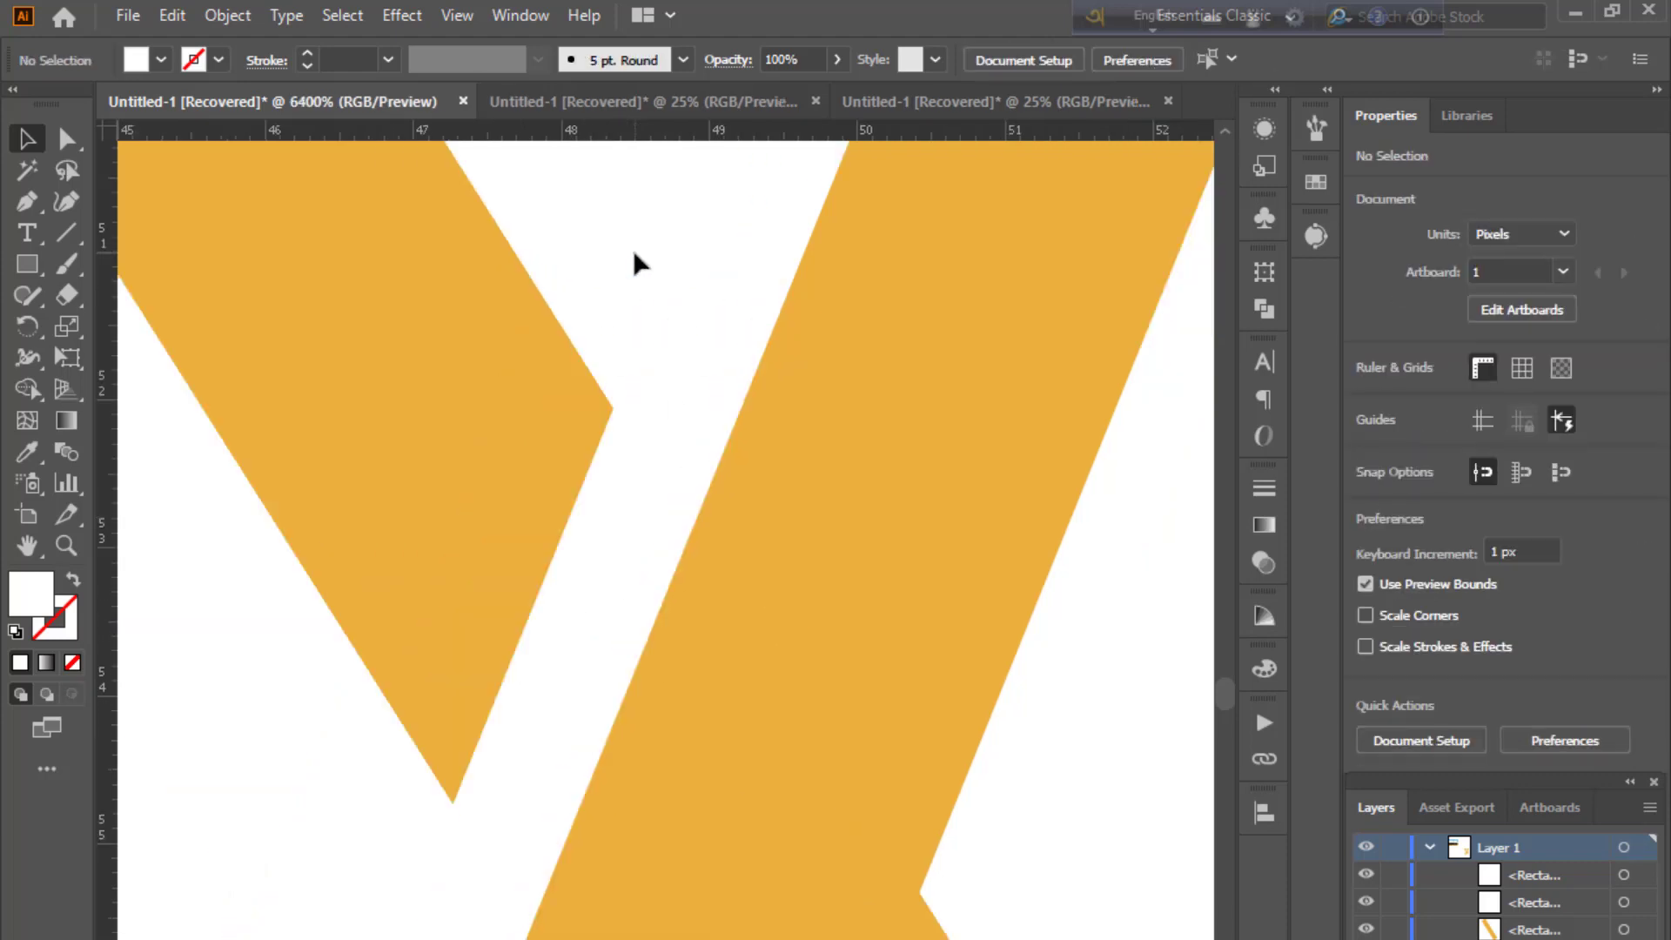
left_click_drag(932, 806, 831, 651)
key("ctrl+minus")
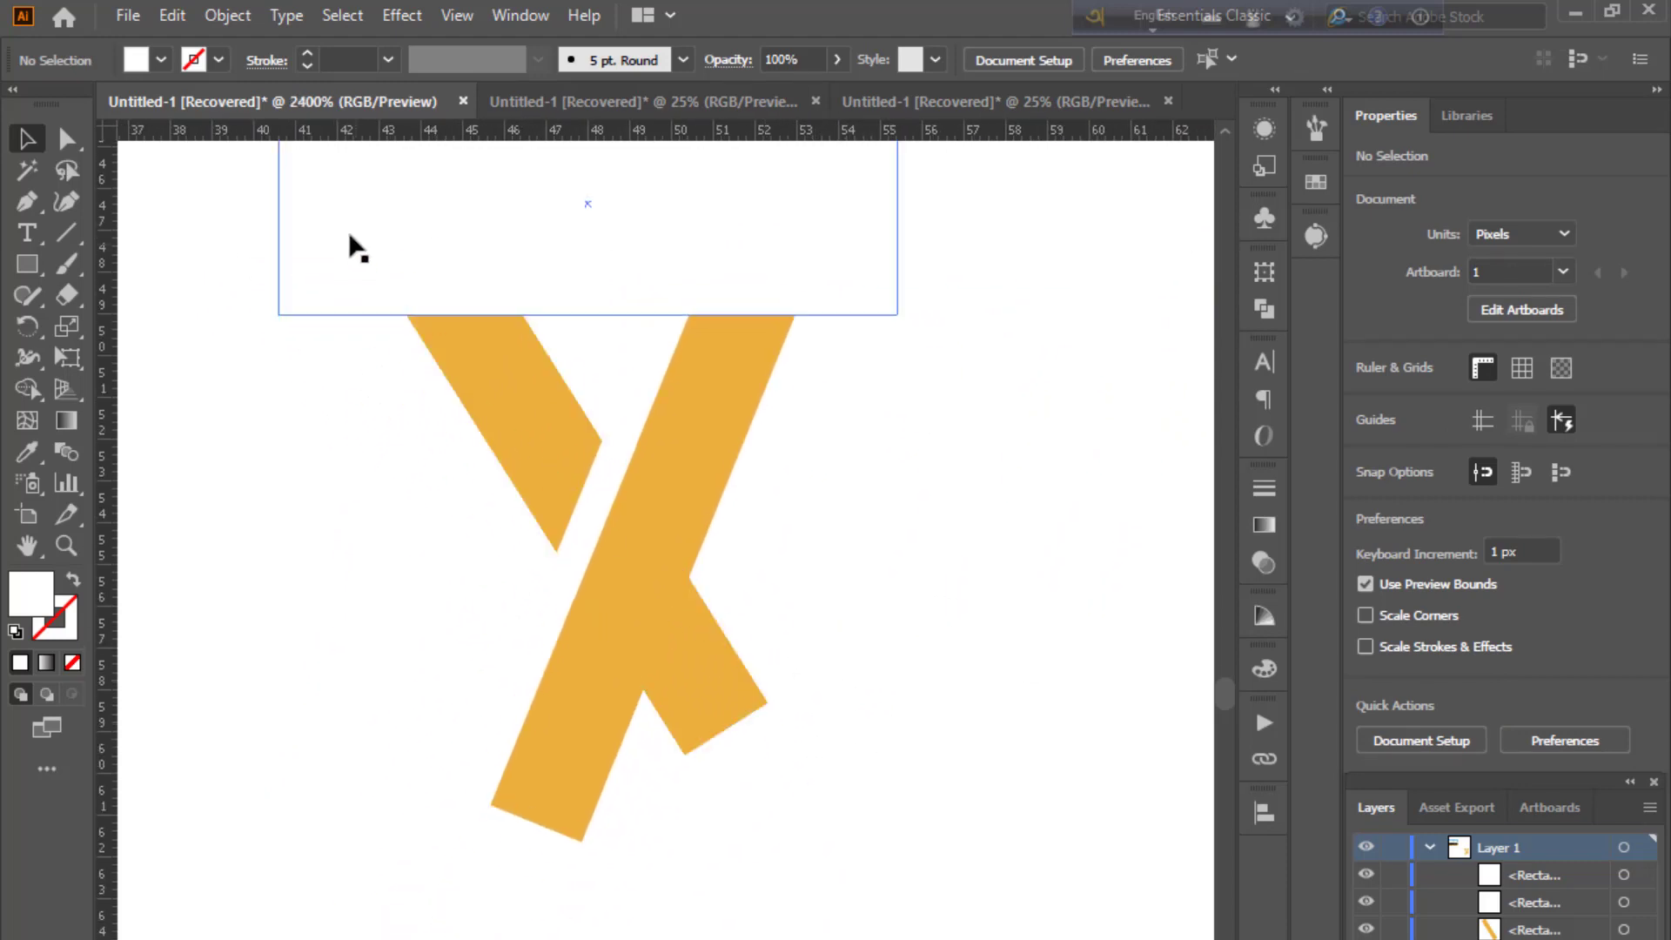
left_click_drag(209, 244, 848, 879)
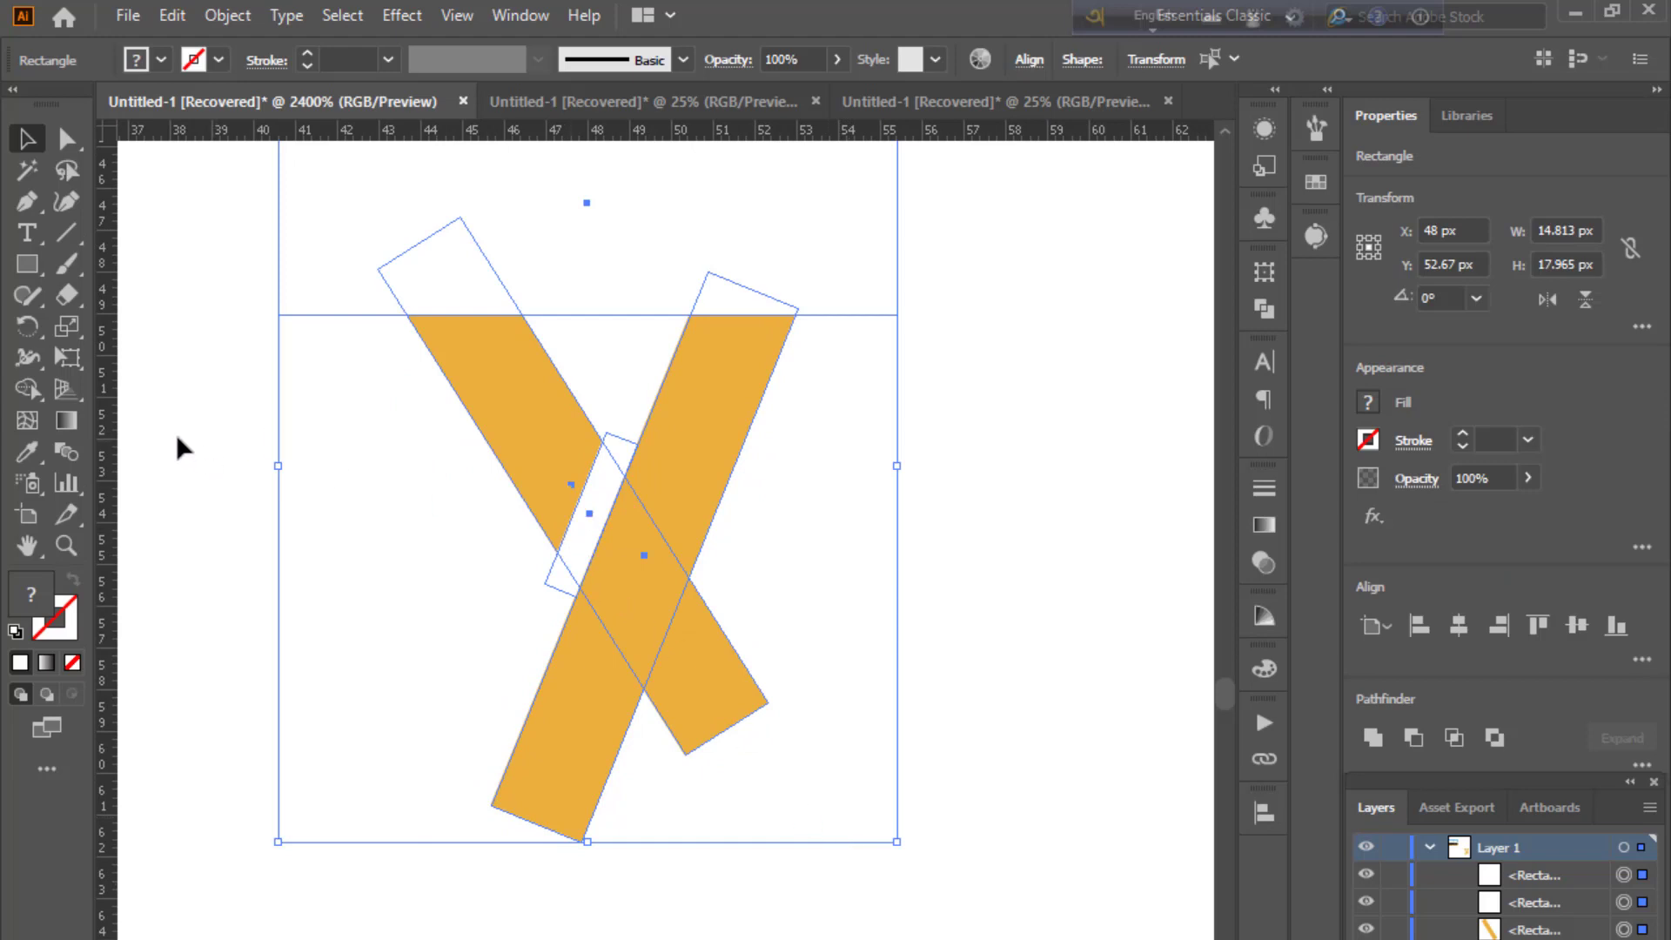
key("alt")
left_click(27, 389)
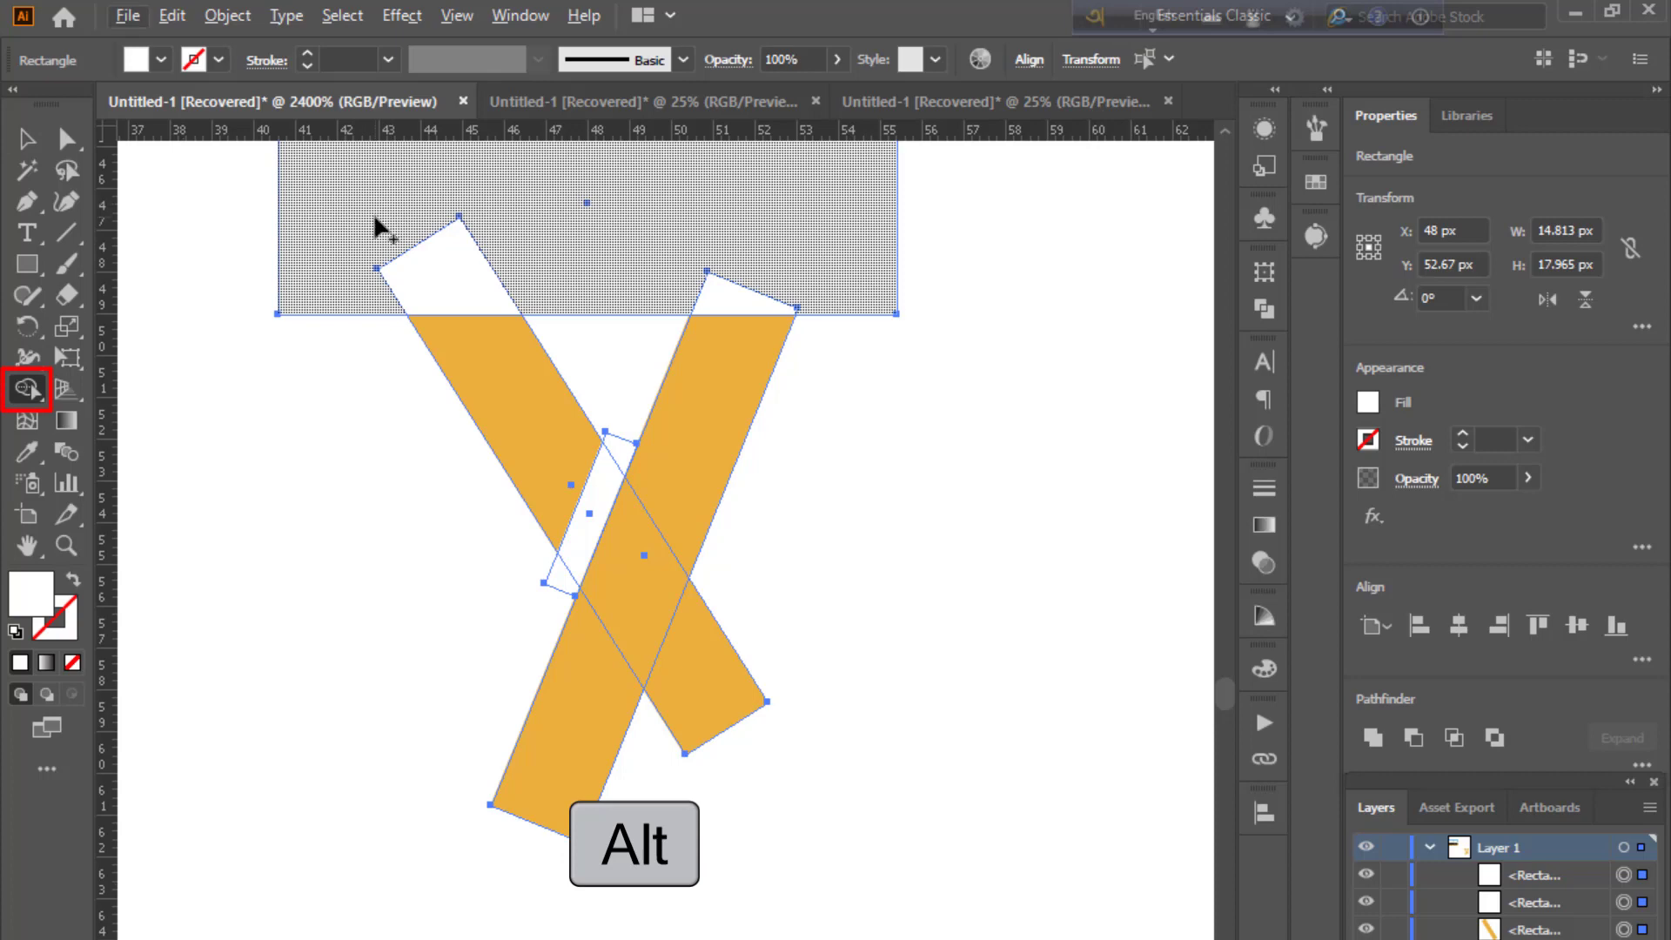
mouse_move(374, 219)
left_mouse_down()
mouse_move(448, 267)
mouse_move(746, 296)
mouse_move(720, 295)
left_mouse_up()
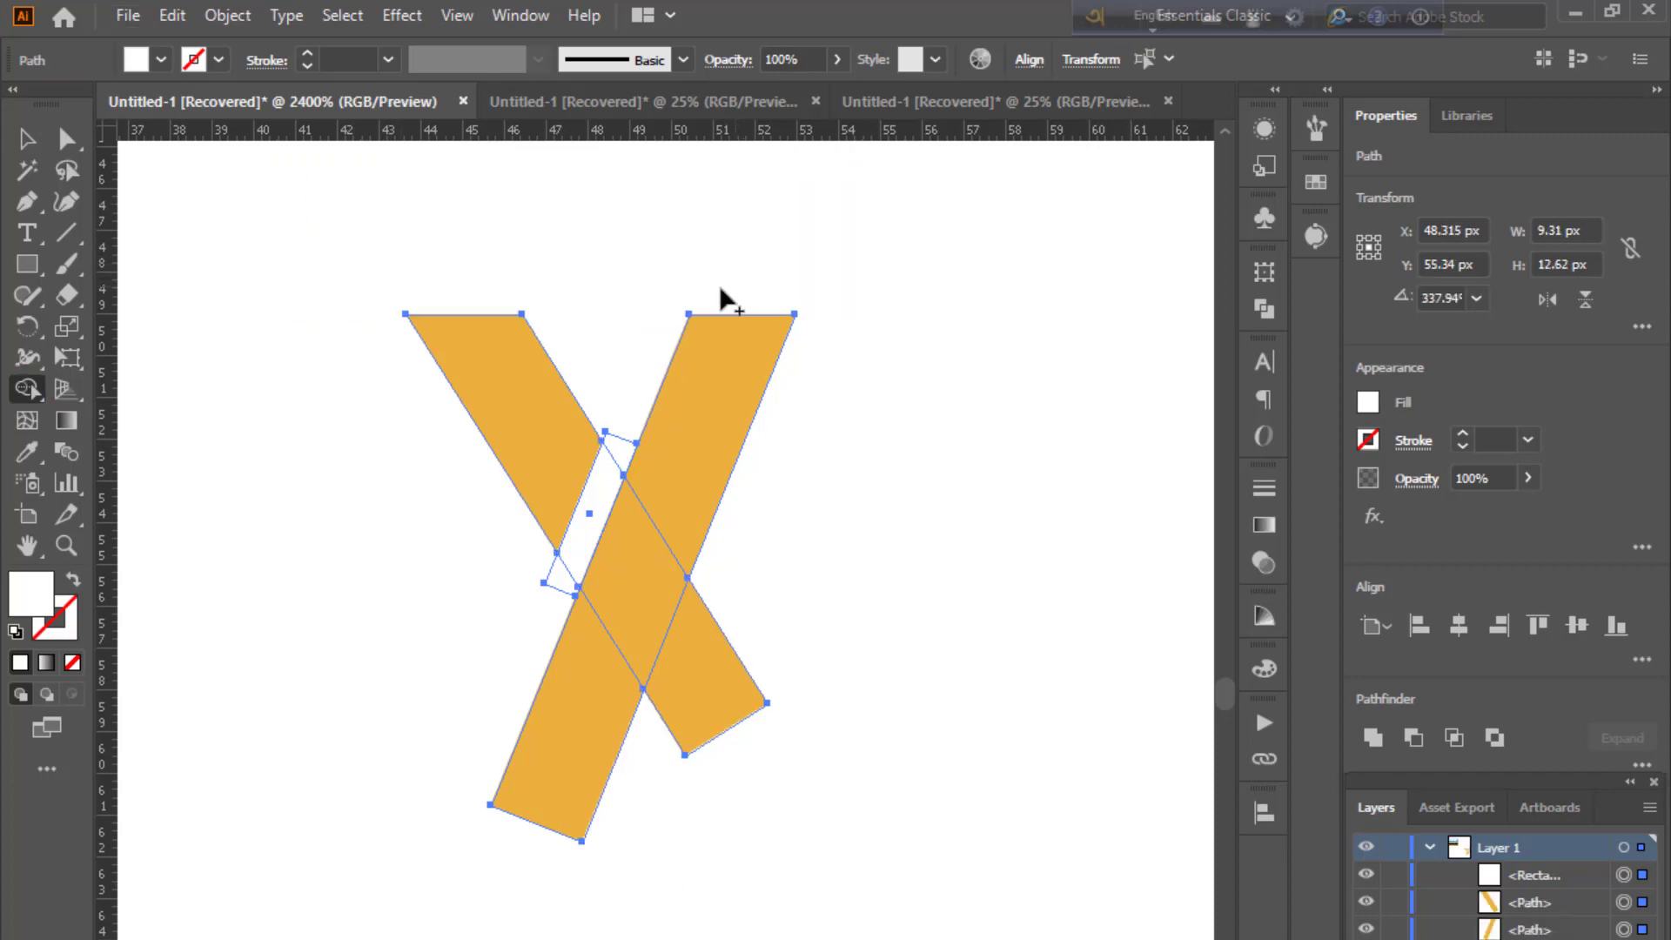
mouse_move(618, 416)
left_mouse_down()
mouse_move(588, 535)
mouse_move(552, 586)
mouse_move(531, 579)
left_mouse_up()
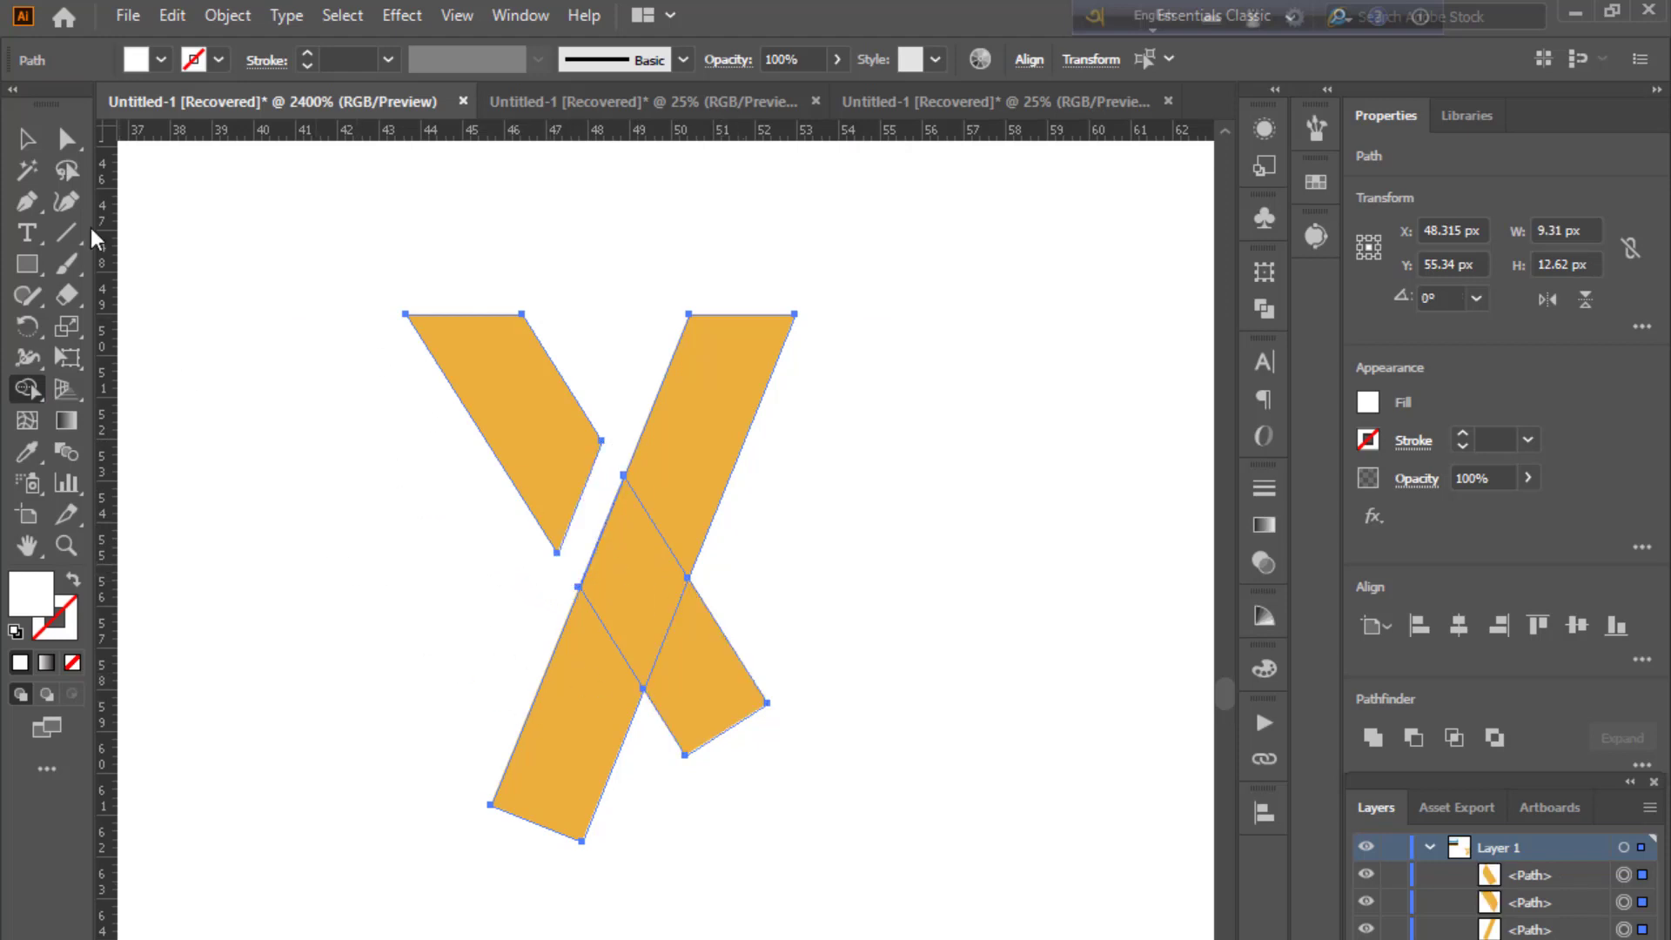
- Delete the remaining lower piece of the left-leaning bar that crosses the long bar
left_click(29, 140)
left_click(482, 669)
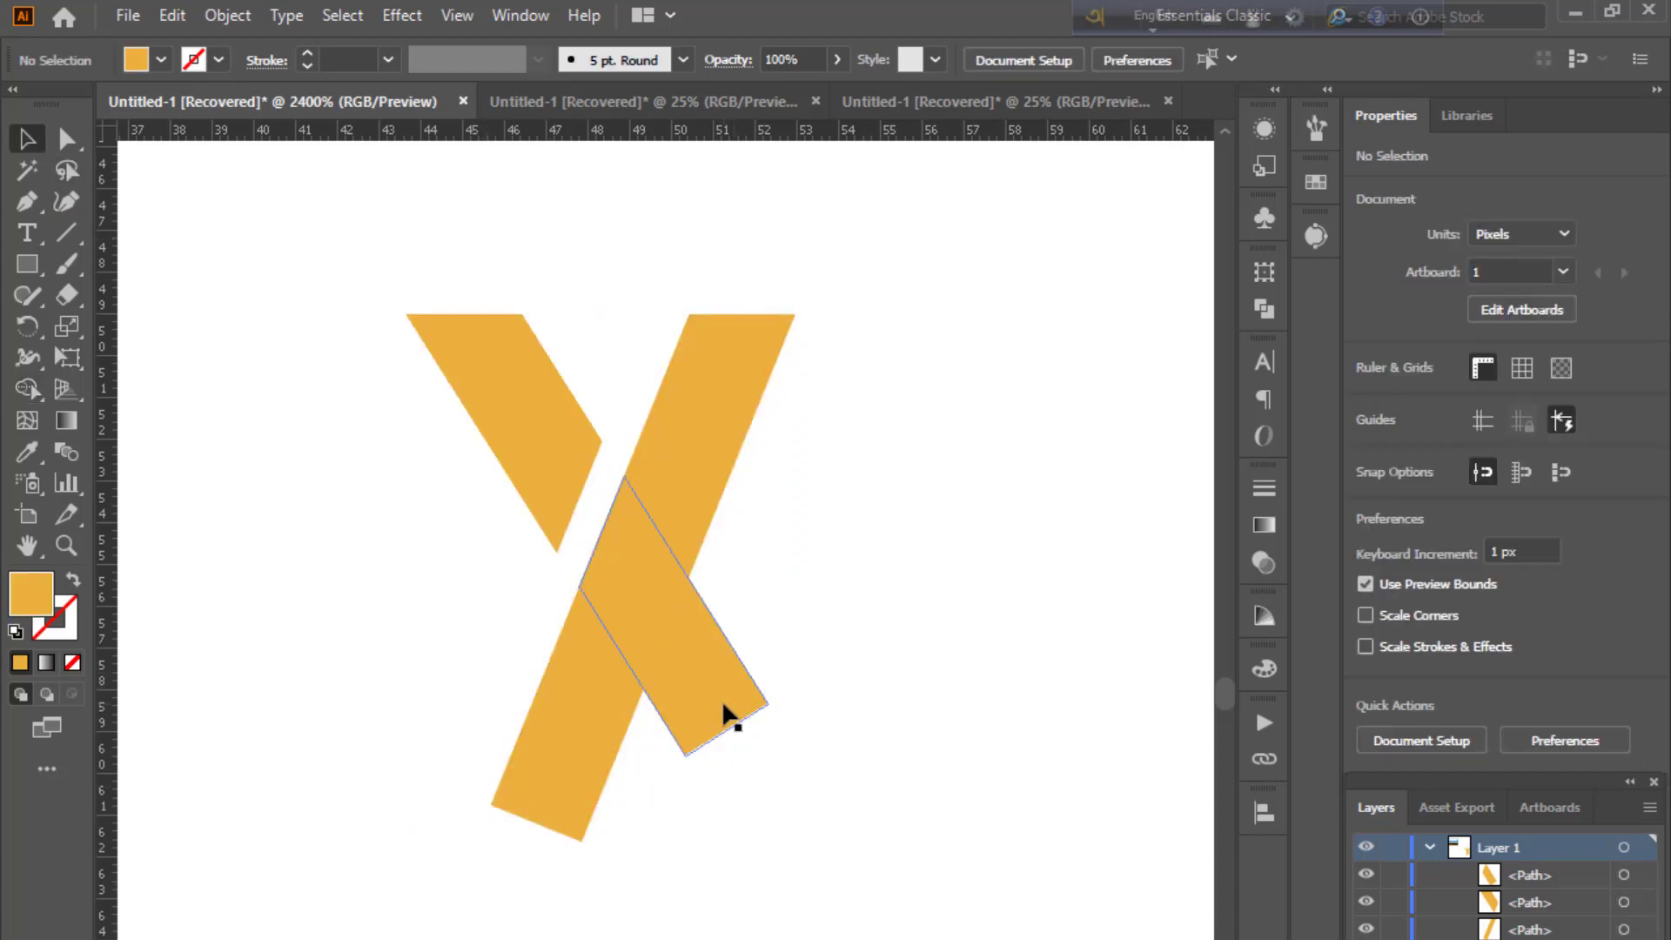
left_click(671, 718)
key("Delete")
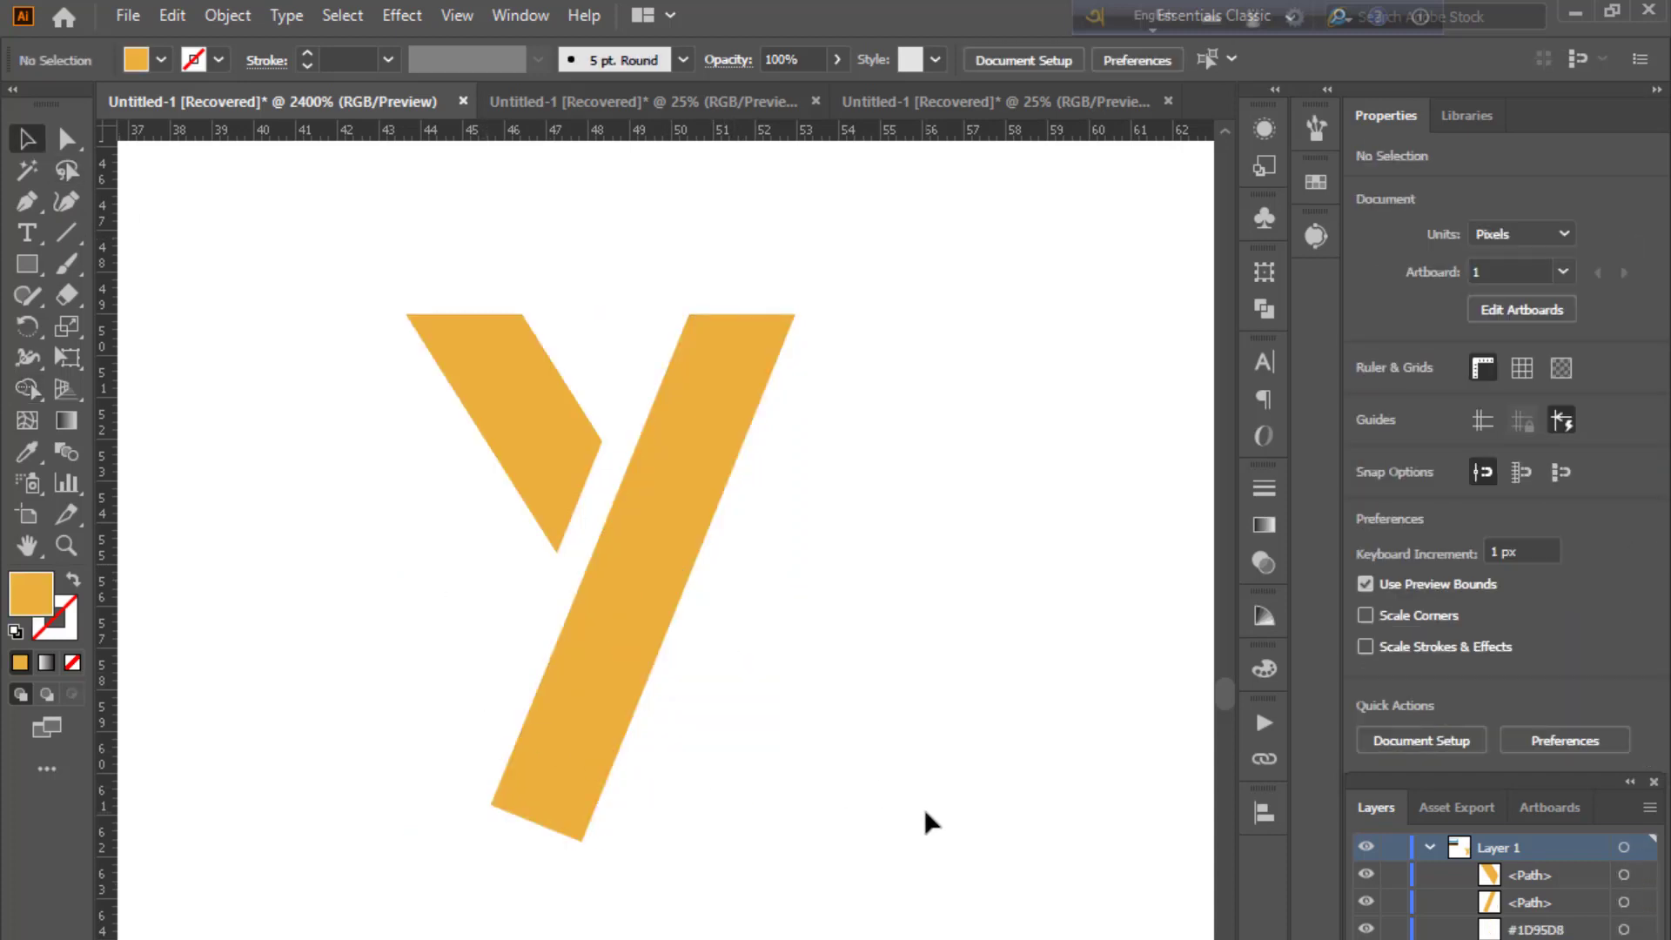
- Draw a rectangle about 7.1 by 4.25 px over the long bar's lower end and fill it white by sampling the canvas
left_click(27, 264)
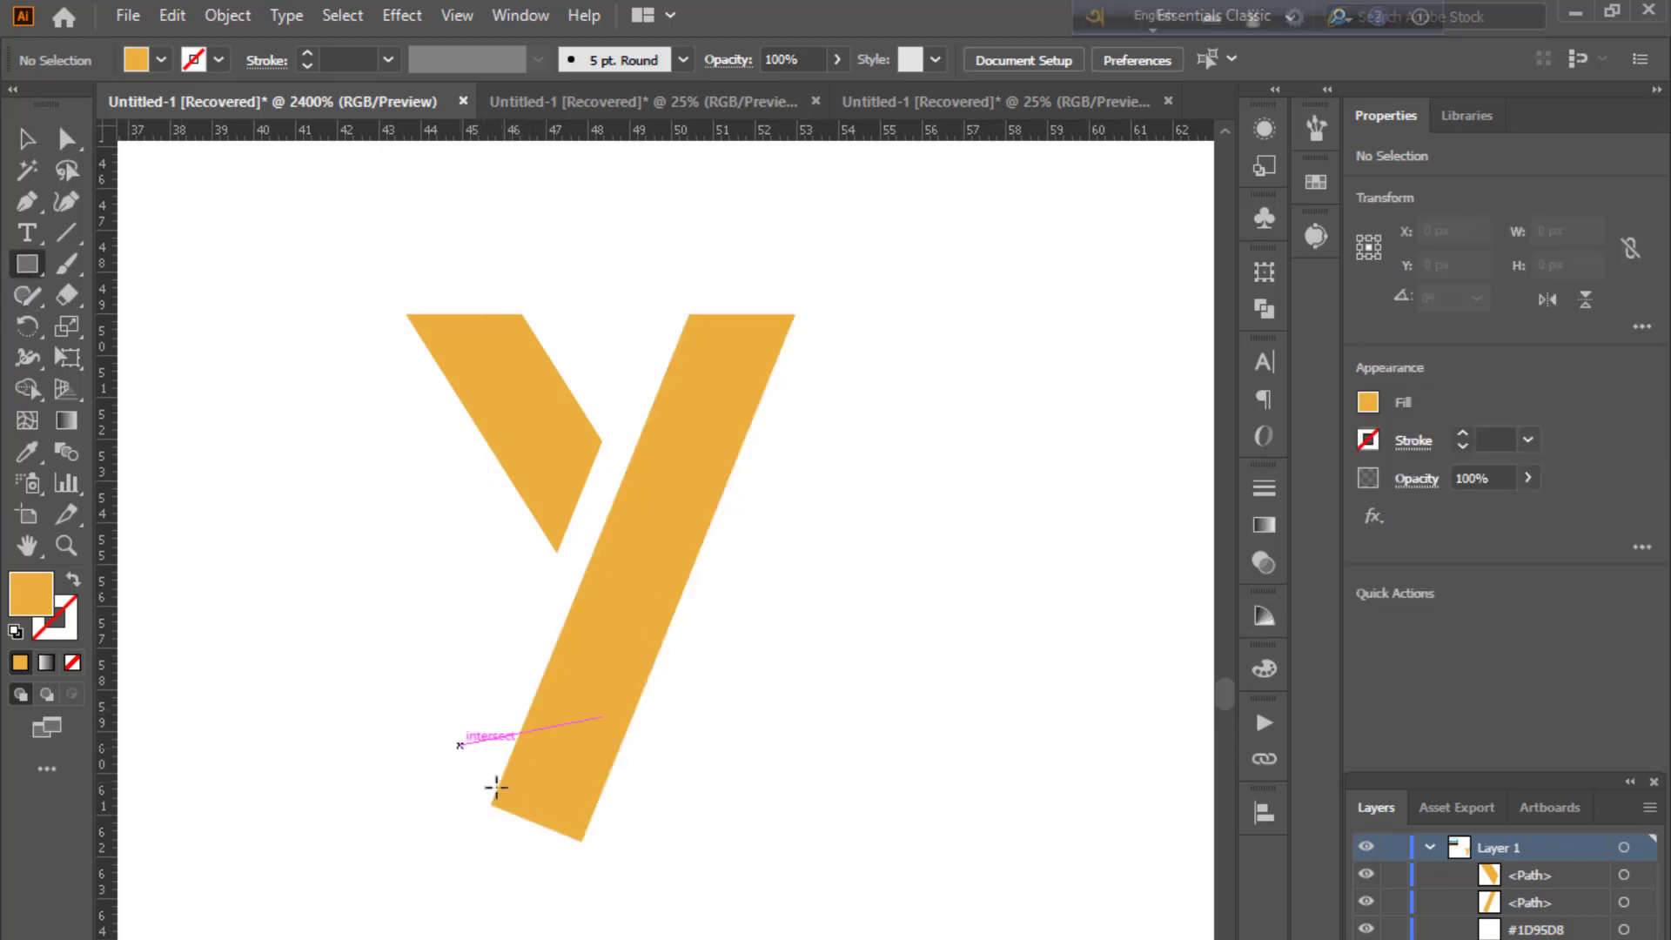
left_click_drag(459, 745, 758, 923)
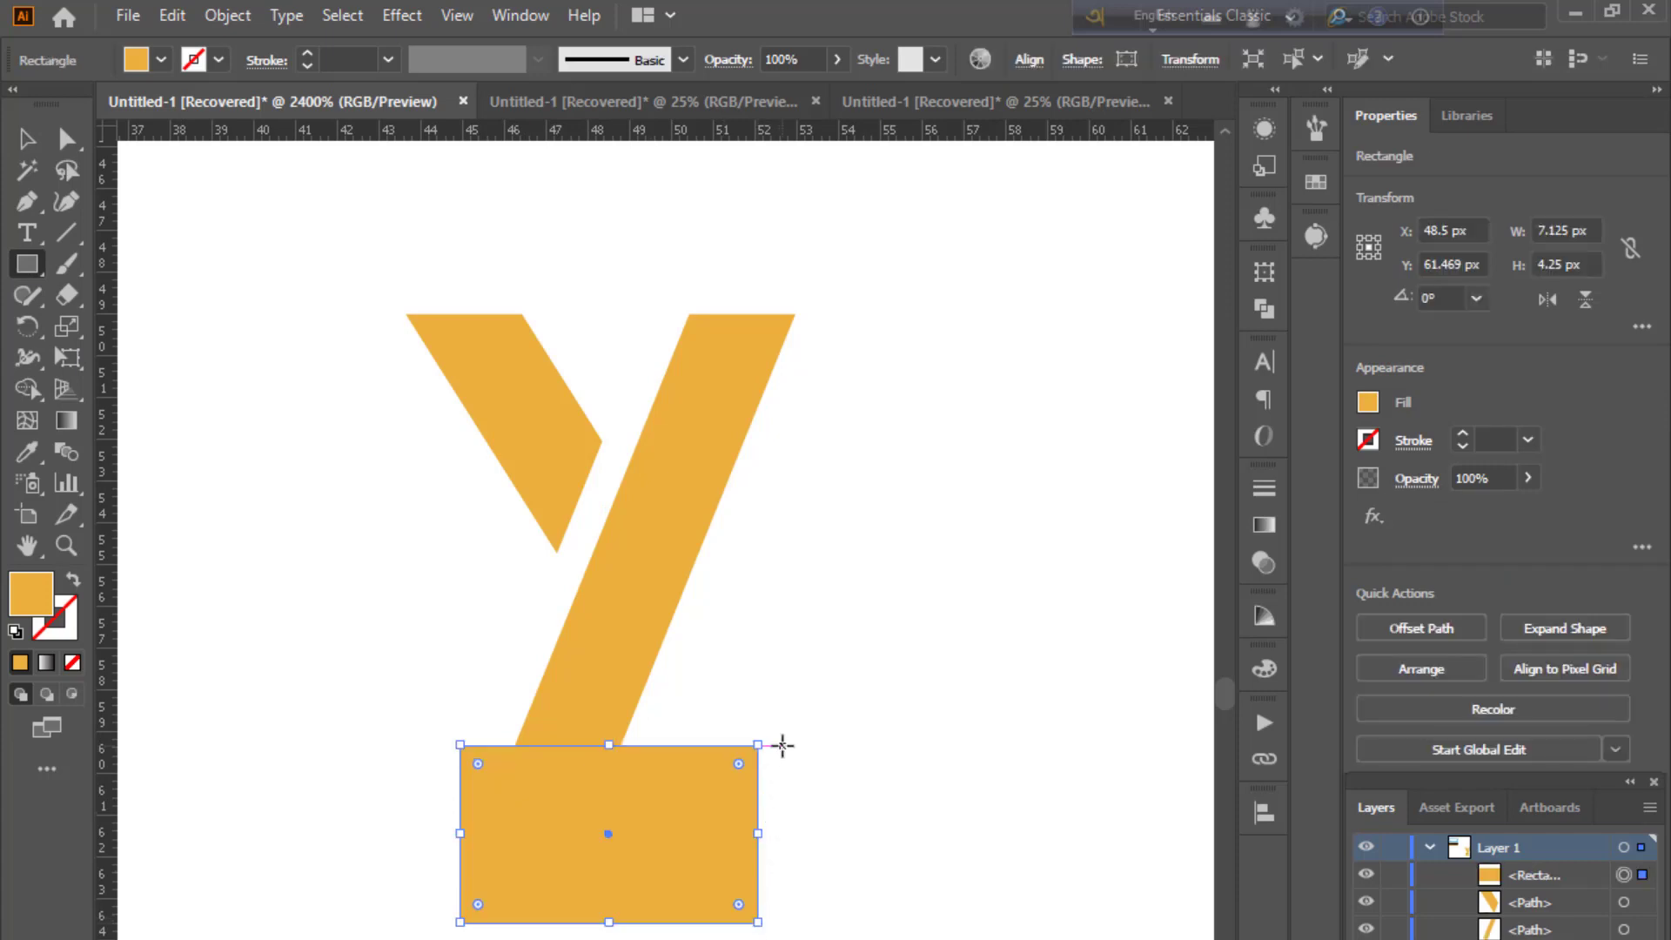
left_click(27, 451)
left_click(262, 589)
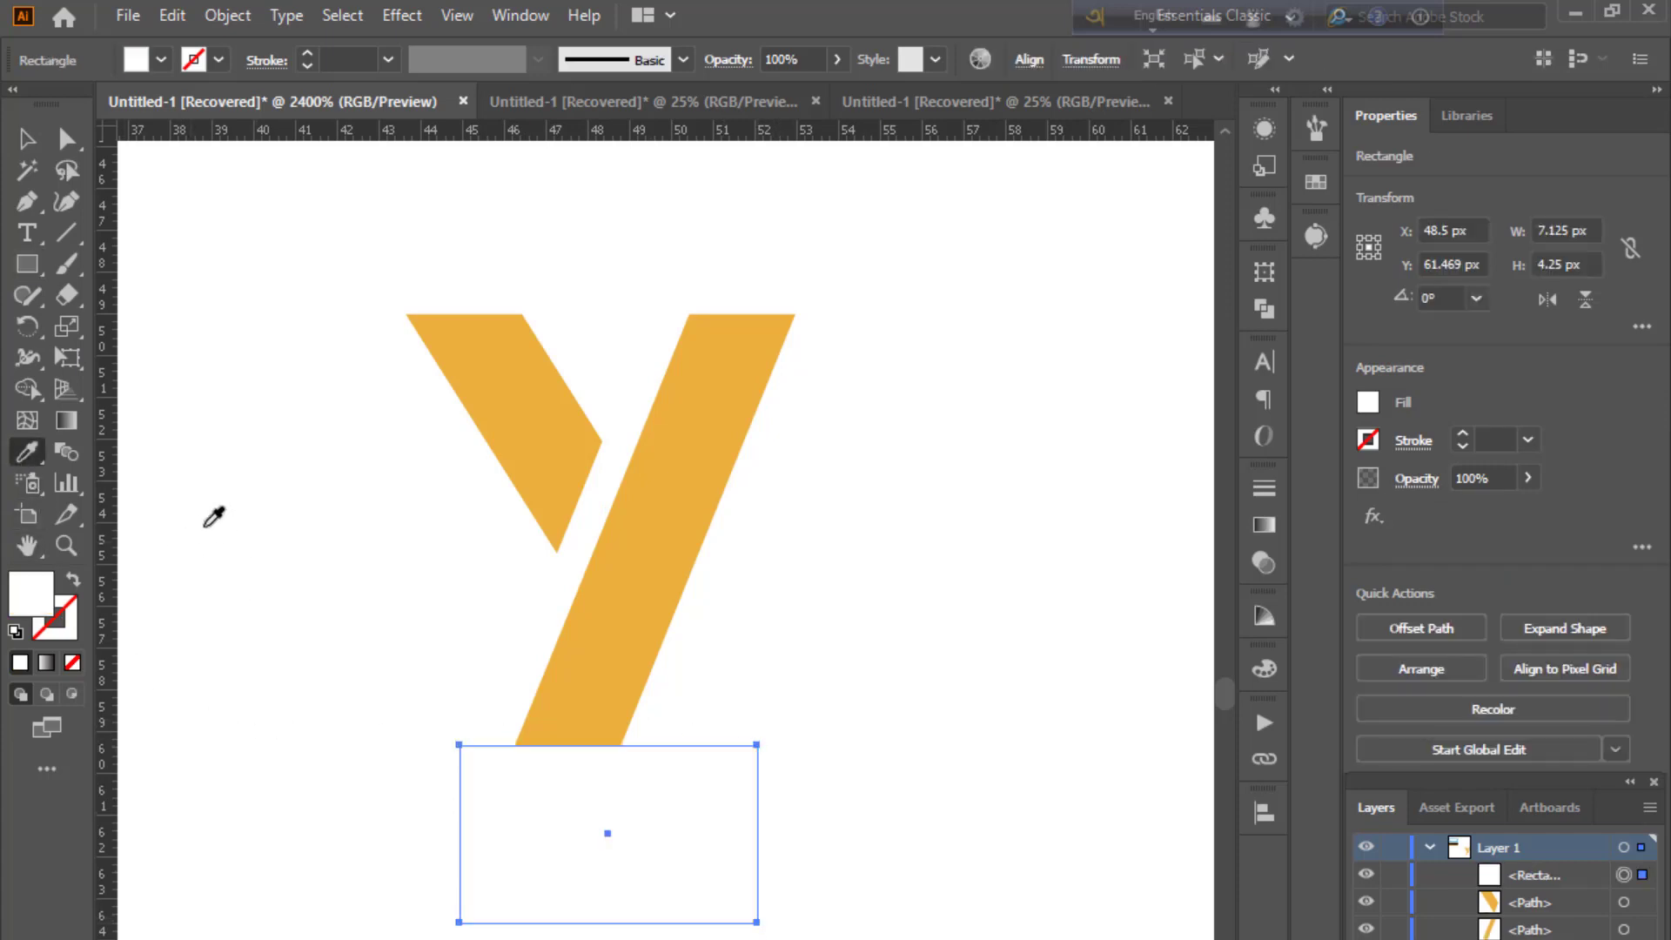
left_click(27, 138)
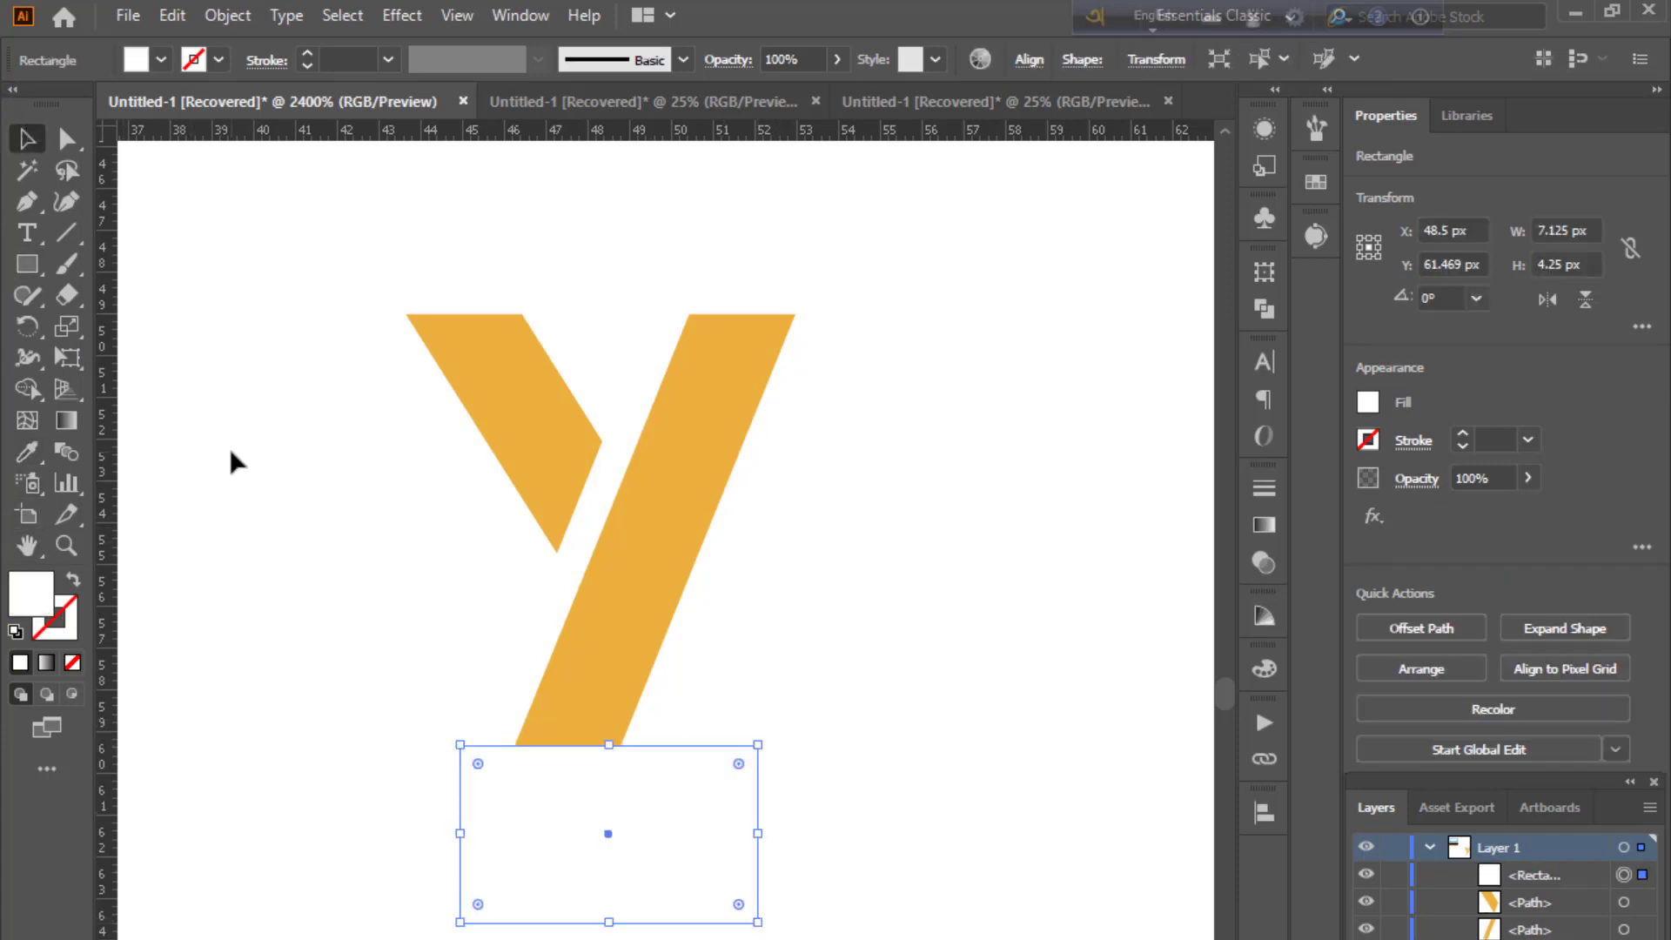
left_click(312, 522)
- Rotate the white rectangle to about 324° and position it across the long bar's lower part for a slanted, shorter end
left_click(694, 847)
left_click_drag(765, 736, 777, 827)
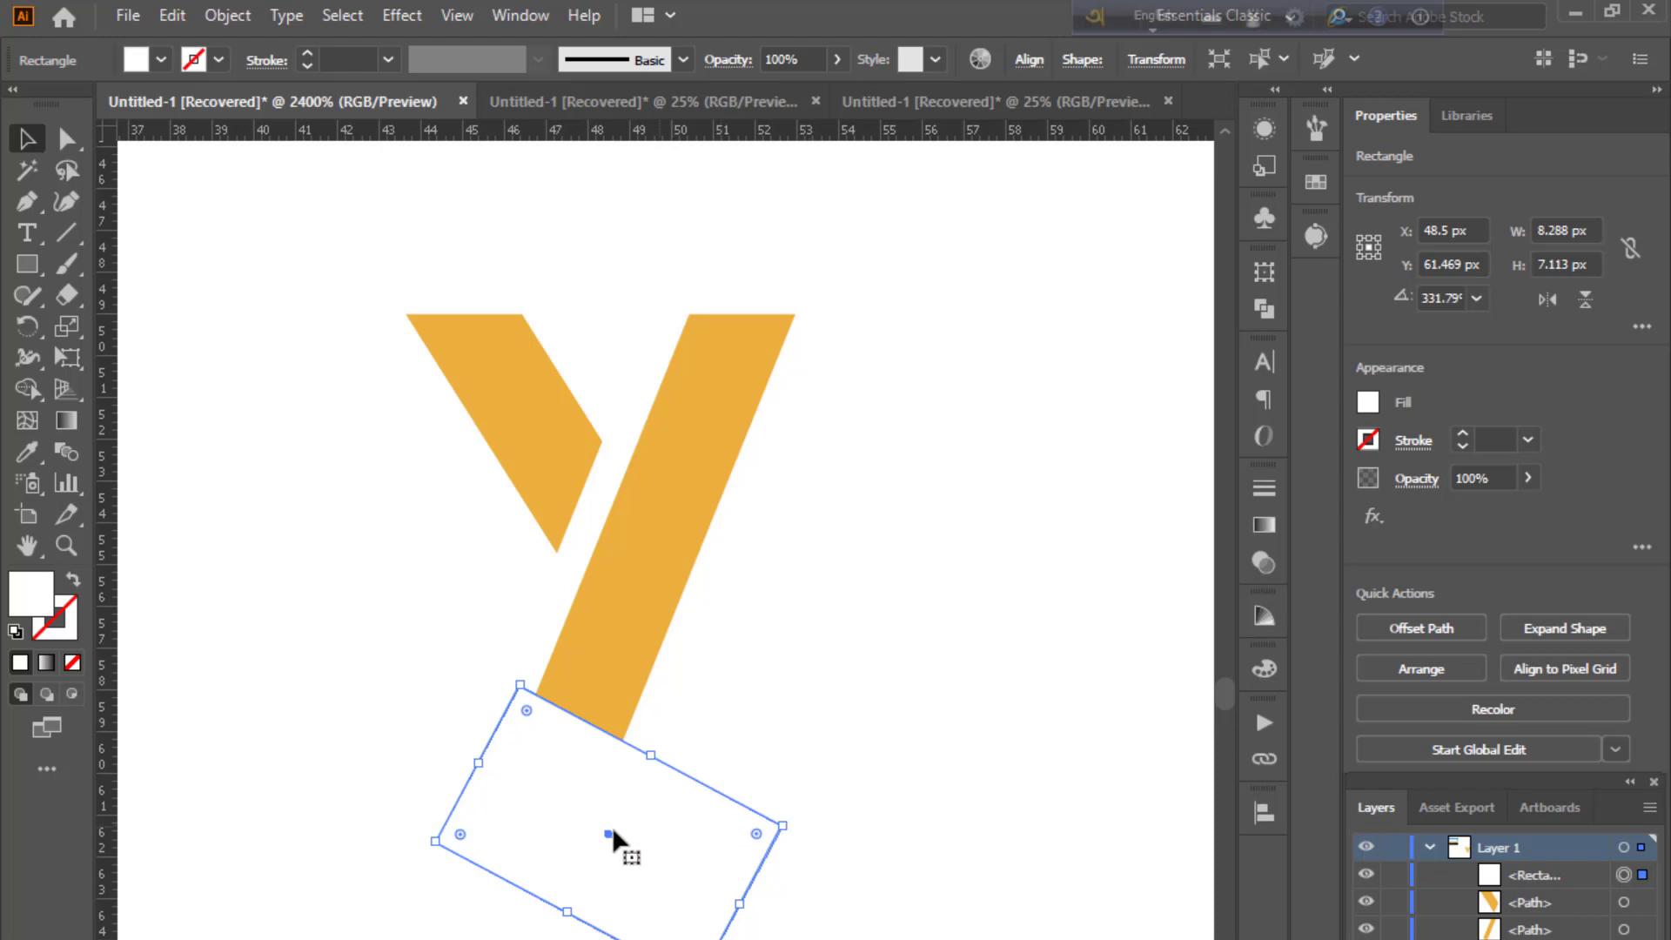
left_click_drag(612, 831, 471, 883)
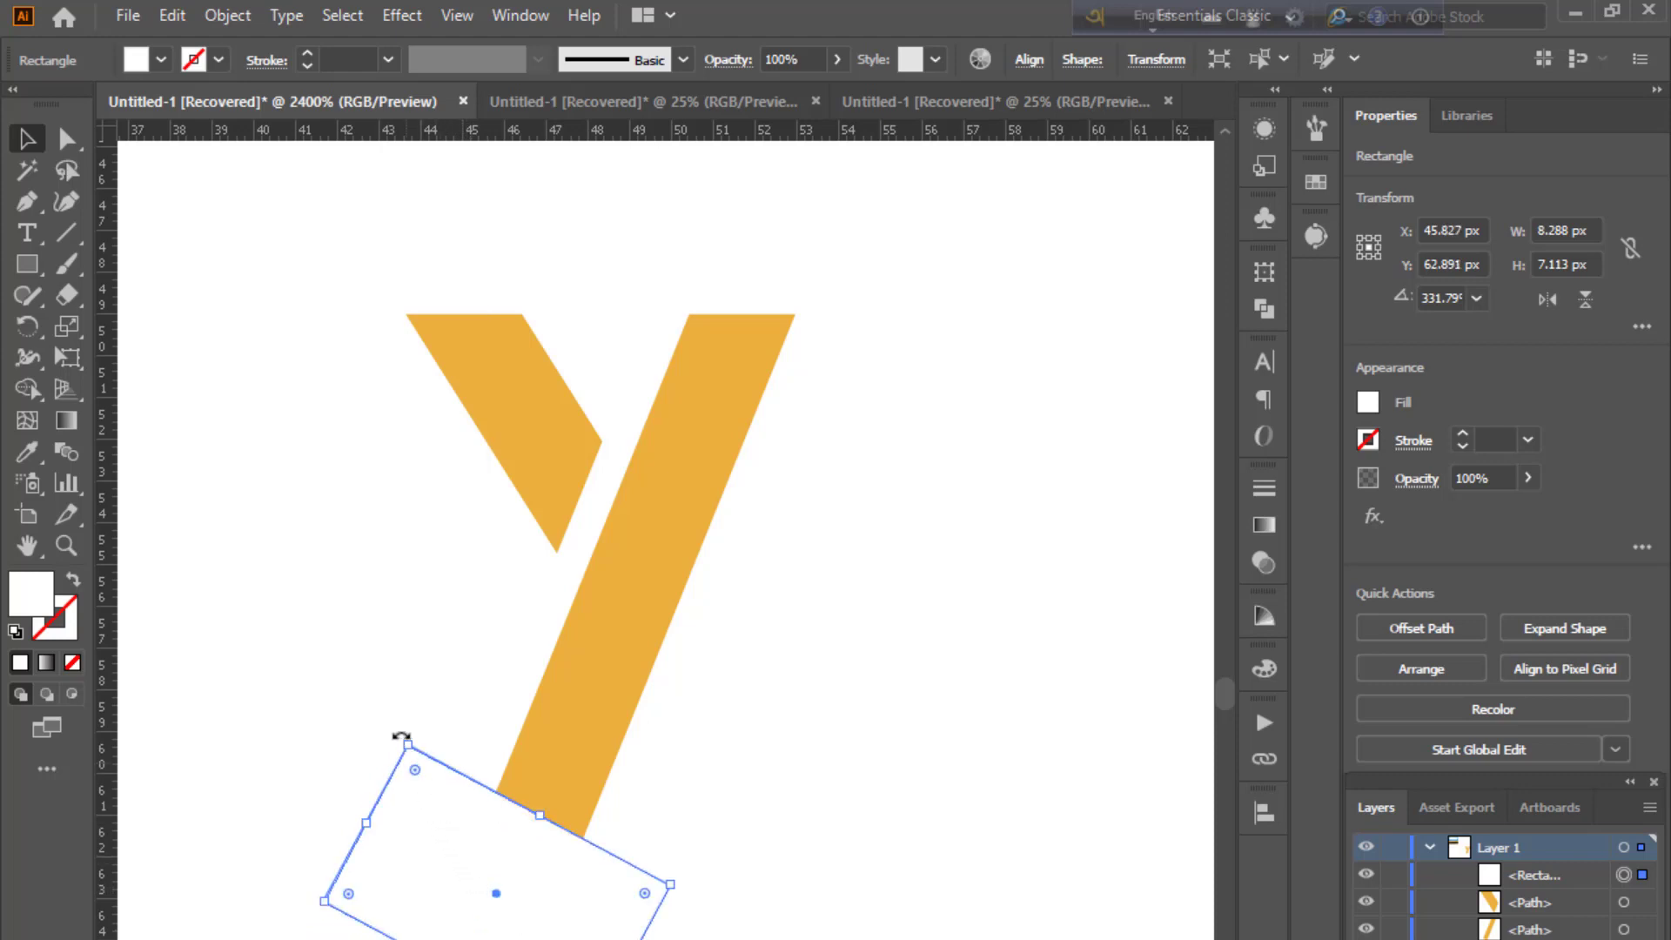
left_click_drag(401, 736, 426, 733)
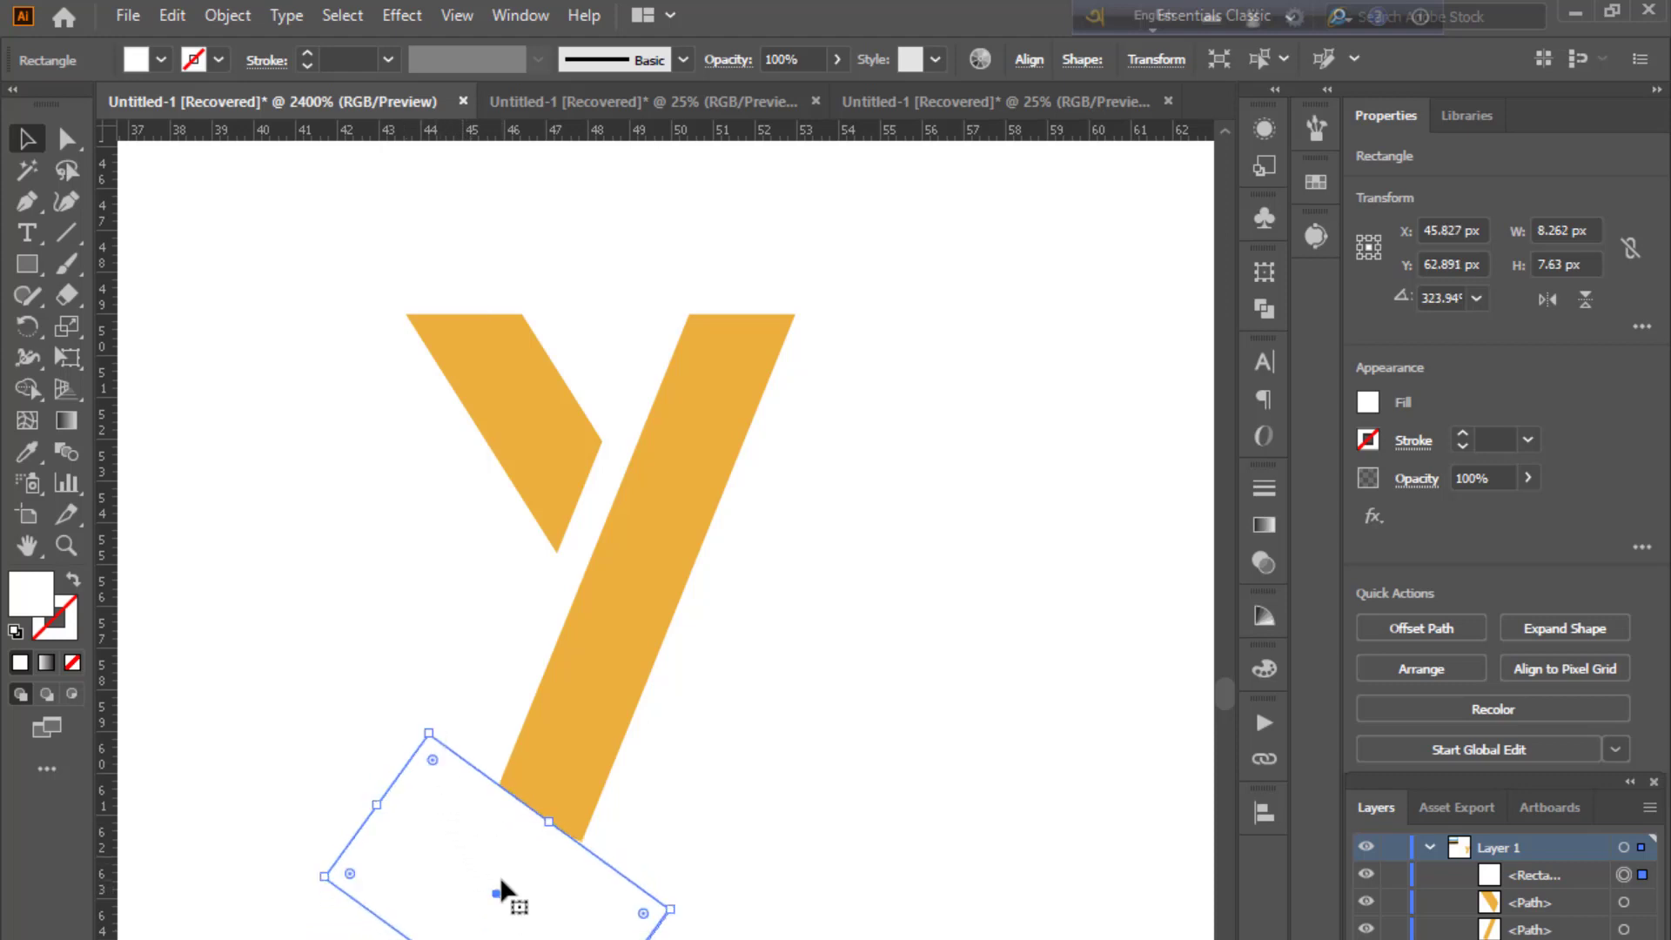
left_click_drag(500, 875, 626, 827)
left_click(730, 827)
left_click(876, 745)
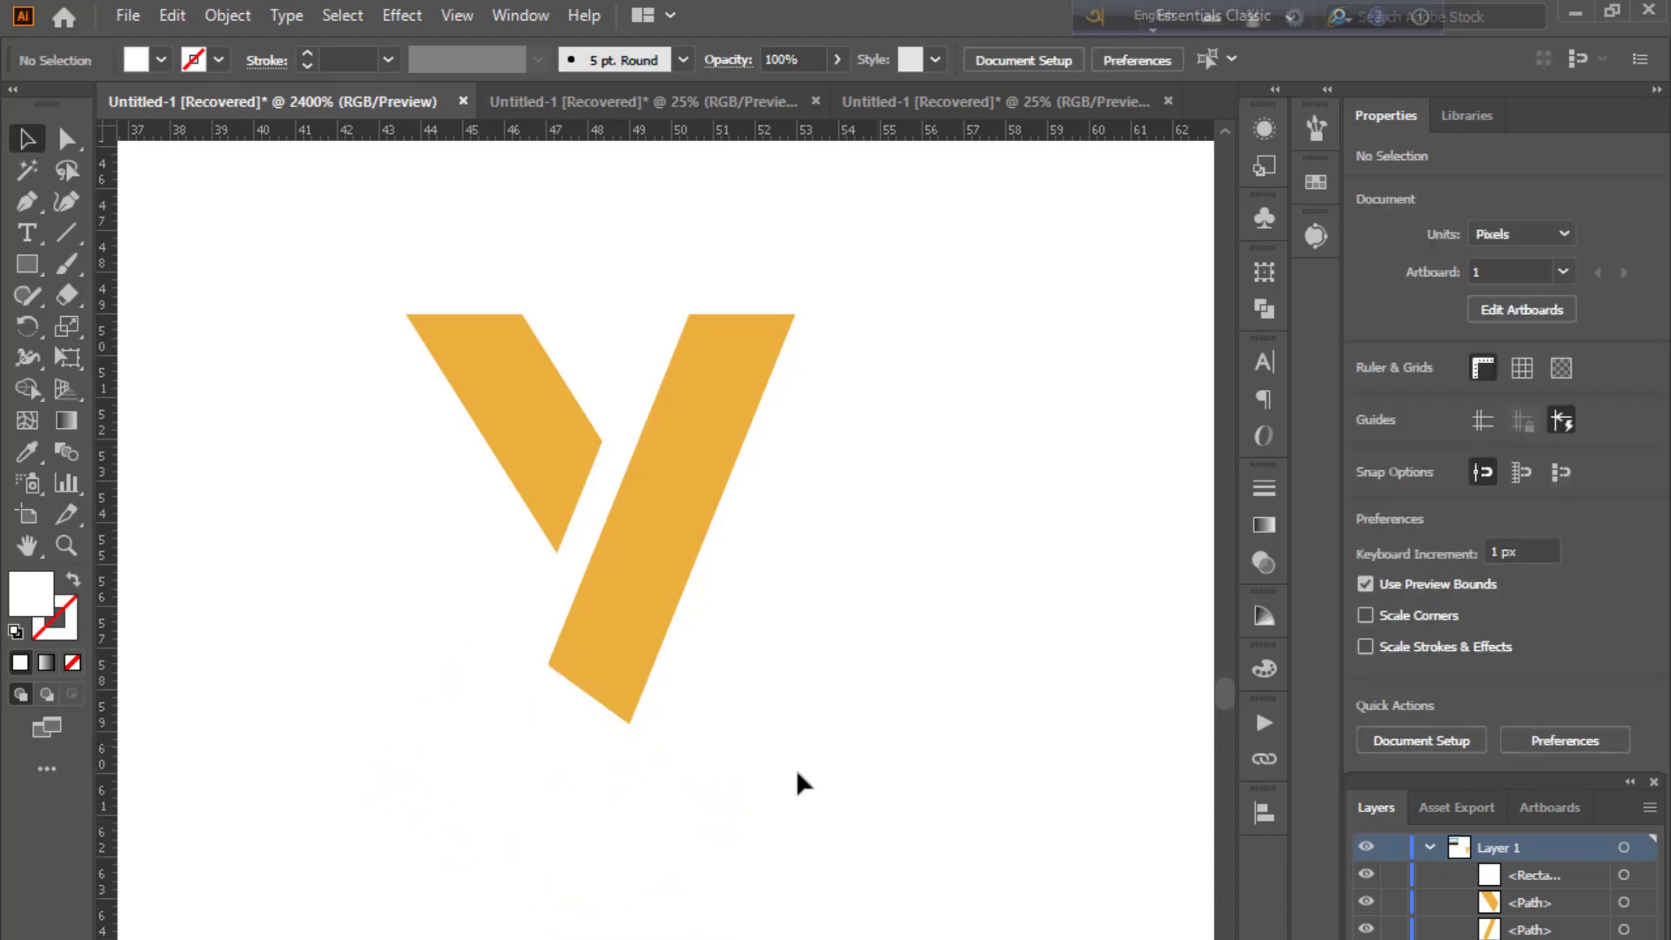
- Select both bars with the white rectangle and use the Shape Builder to remove the rectangle and the covered bar end
left_click(597, 833)
left_click_drag(369, 324, 843, 938)
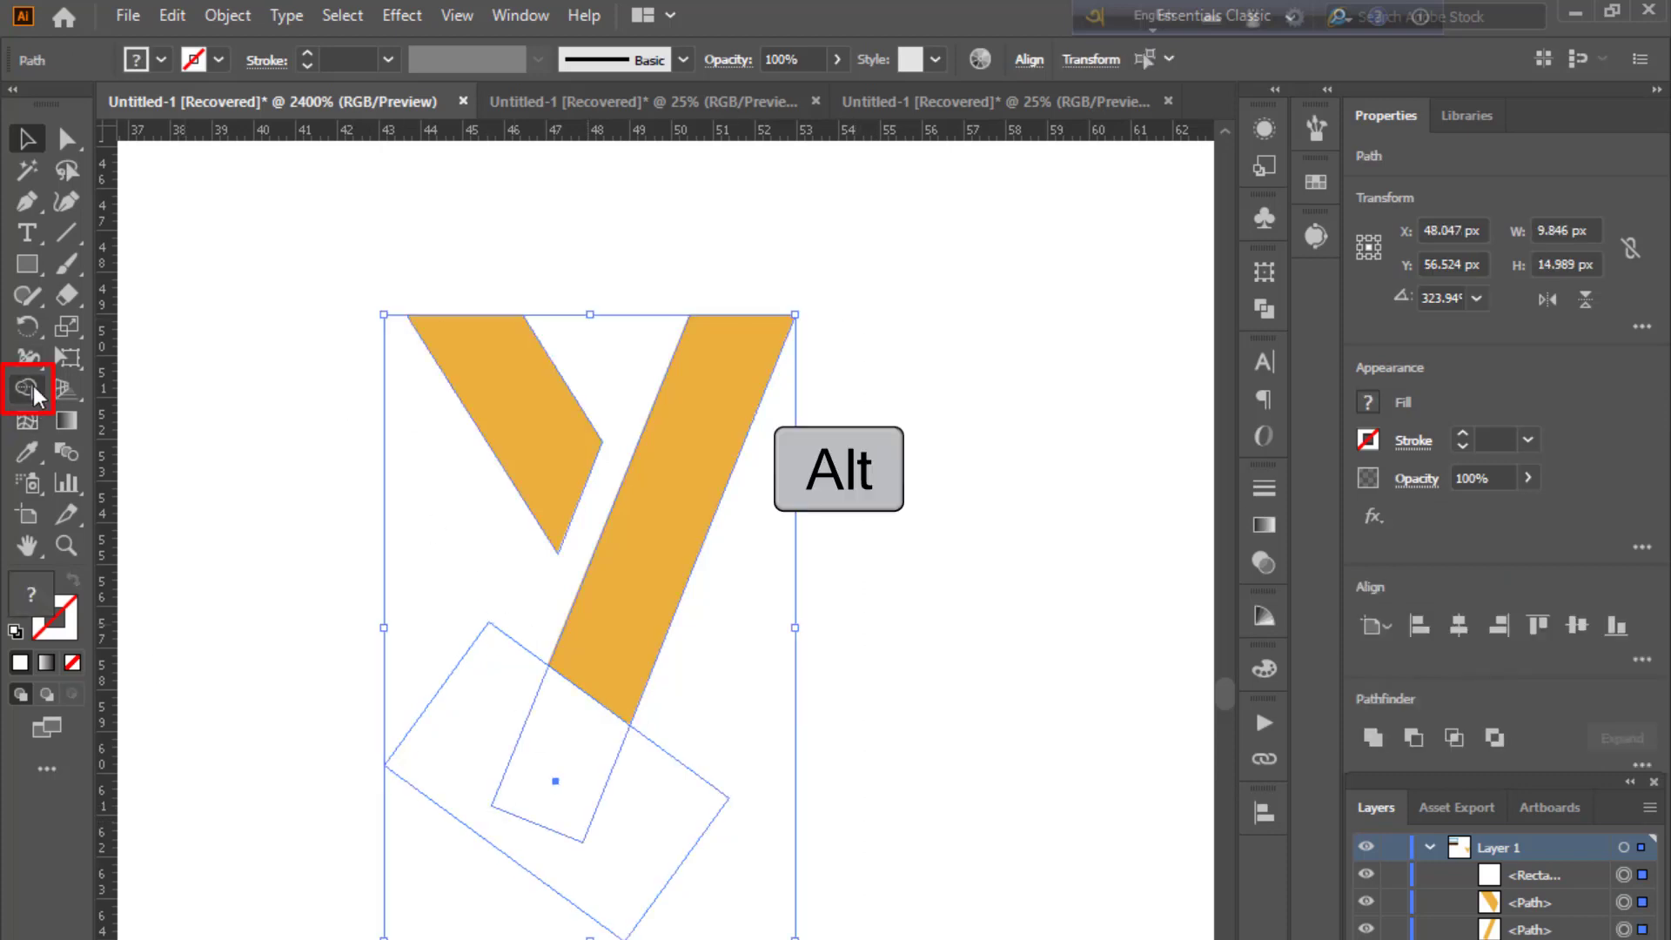
left_click(27, 388)
mouse_move(394, 658)
left_mouse_down()
mouse_move(604, 843)
mouse_move(720, 917)
left_mouse_up()
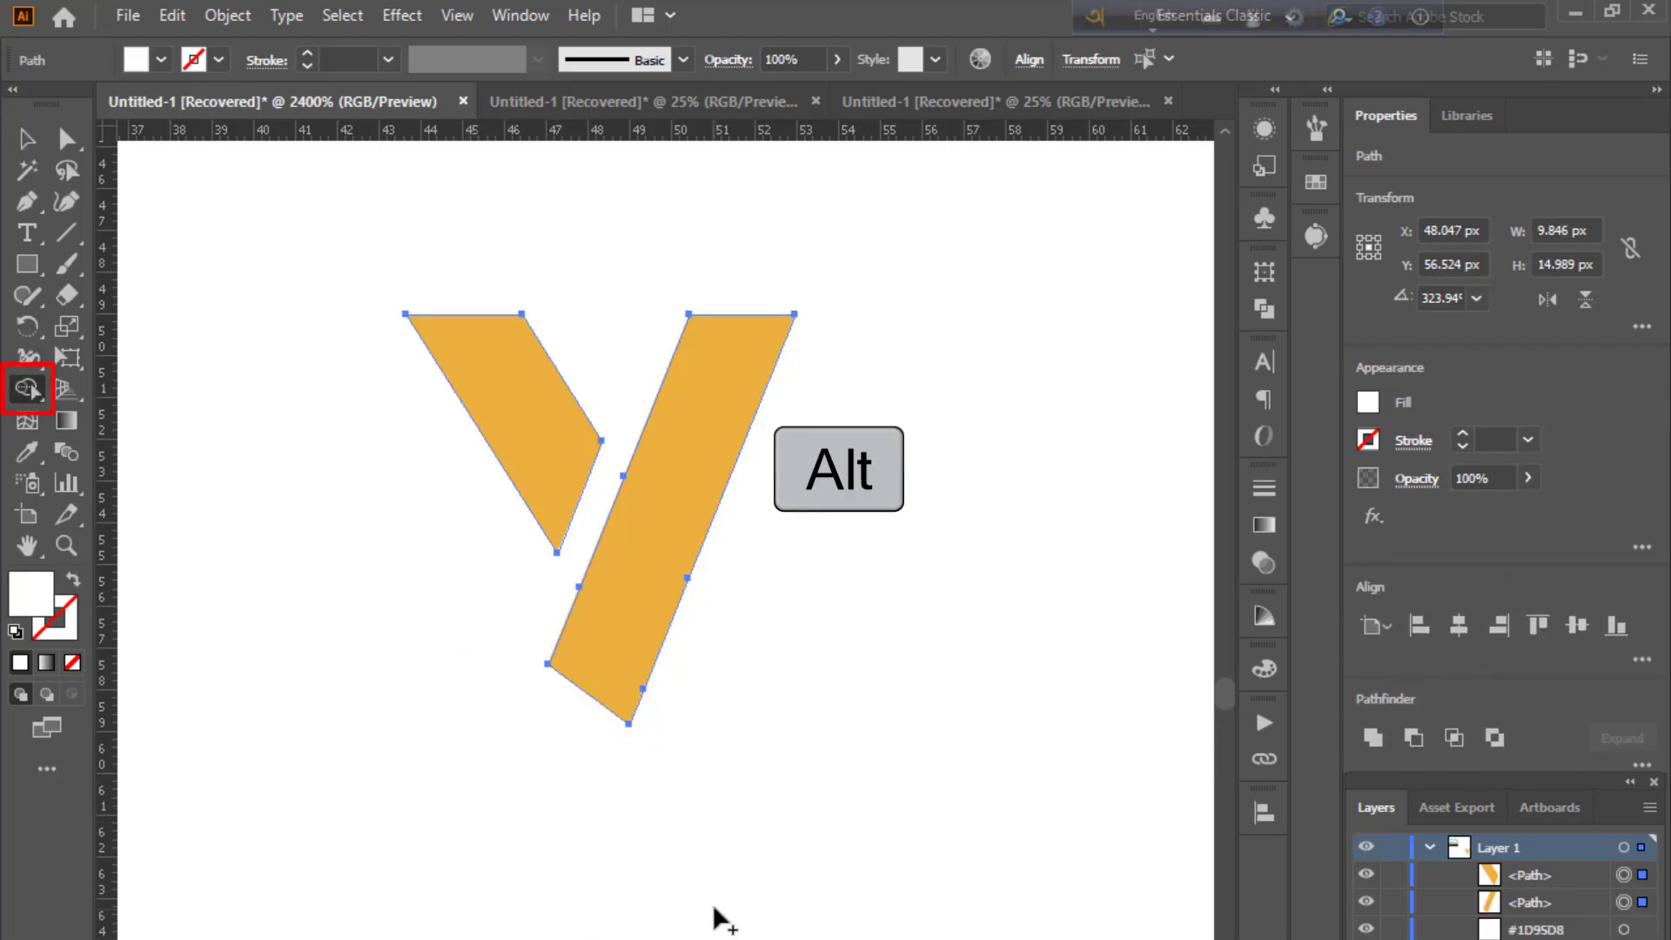
left_click(27, 137)
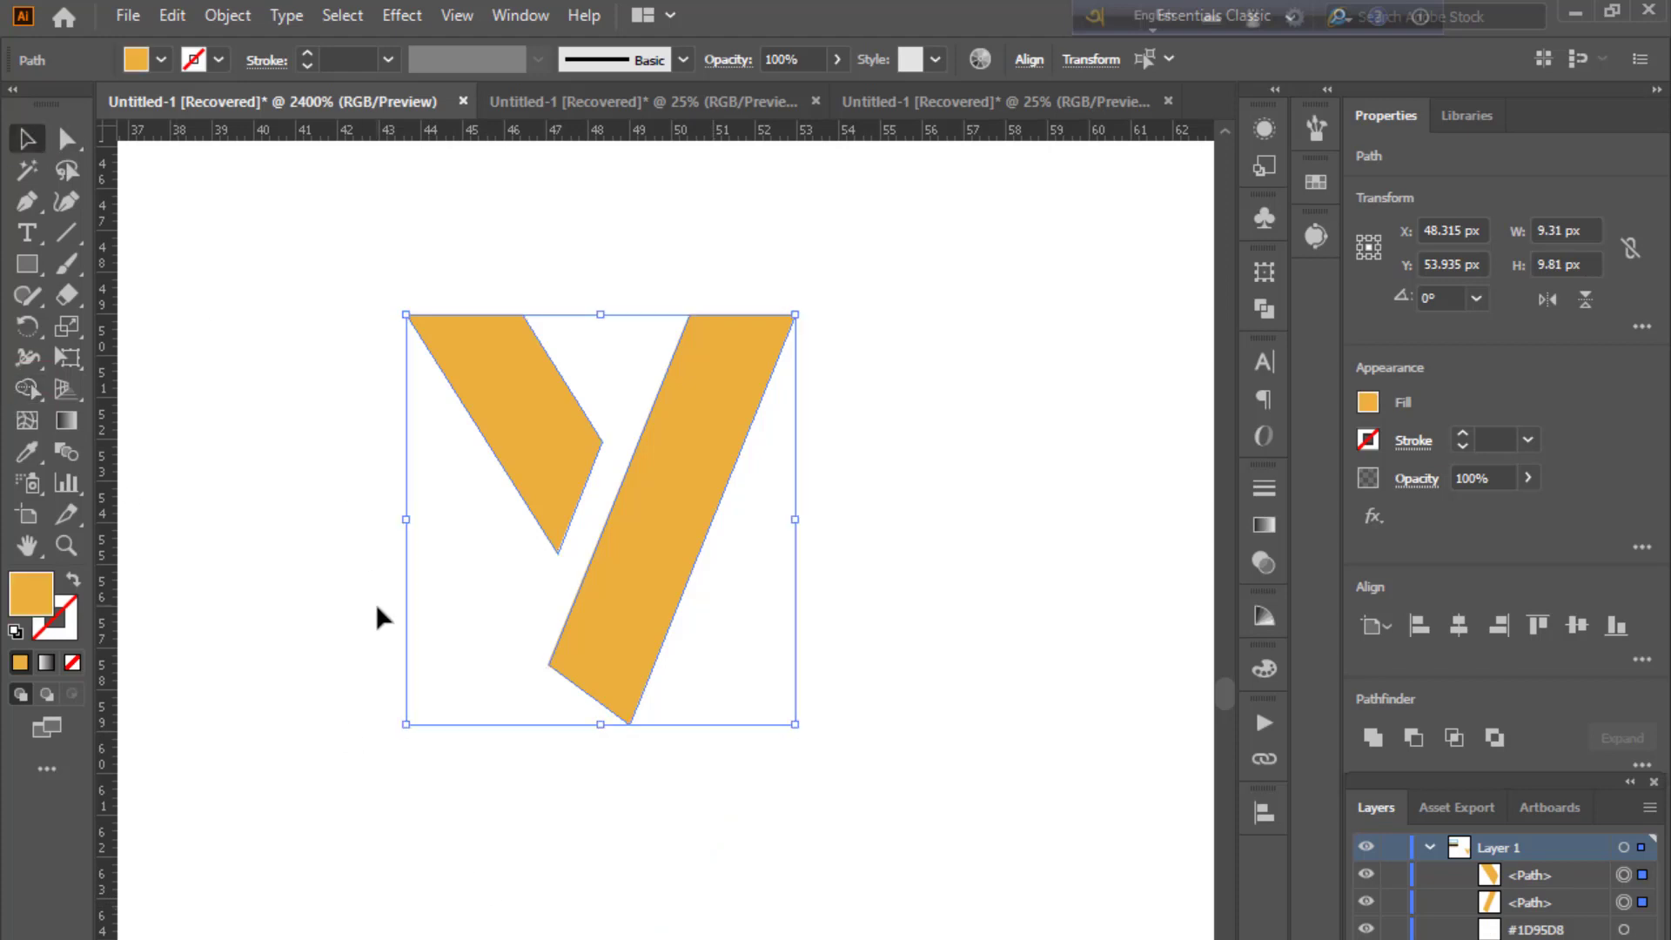
left_click(734, 779)
- Group the two orange bars of the Y
left_click_drag(640, 579, 449, 368)
key("shift+ctrl+b")
key("ctrl+g")
left_click(814, 688)
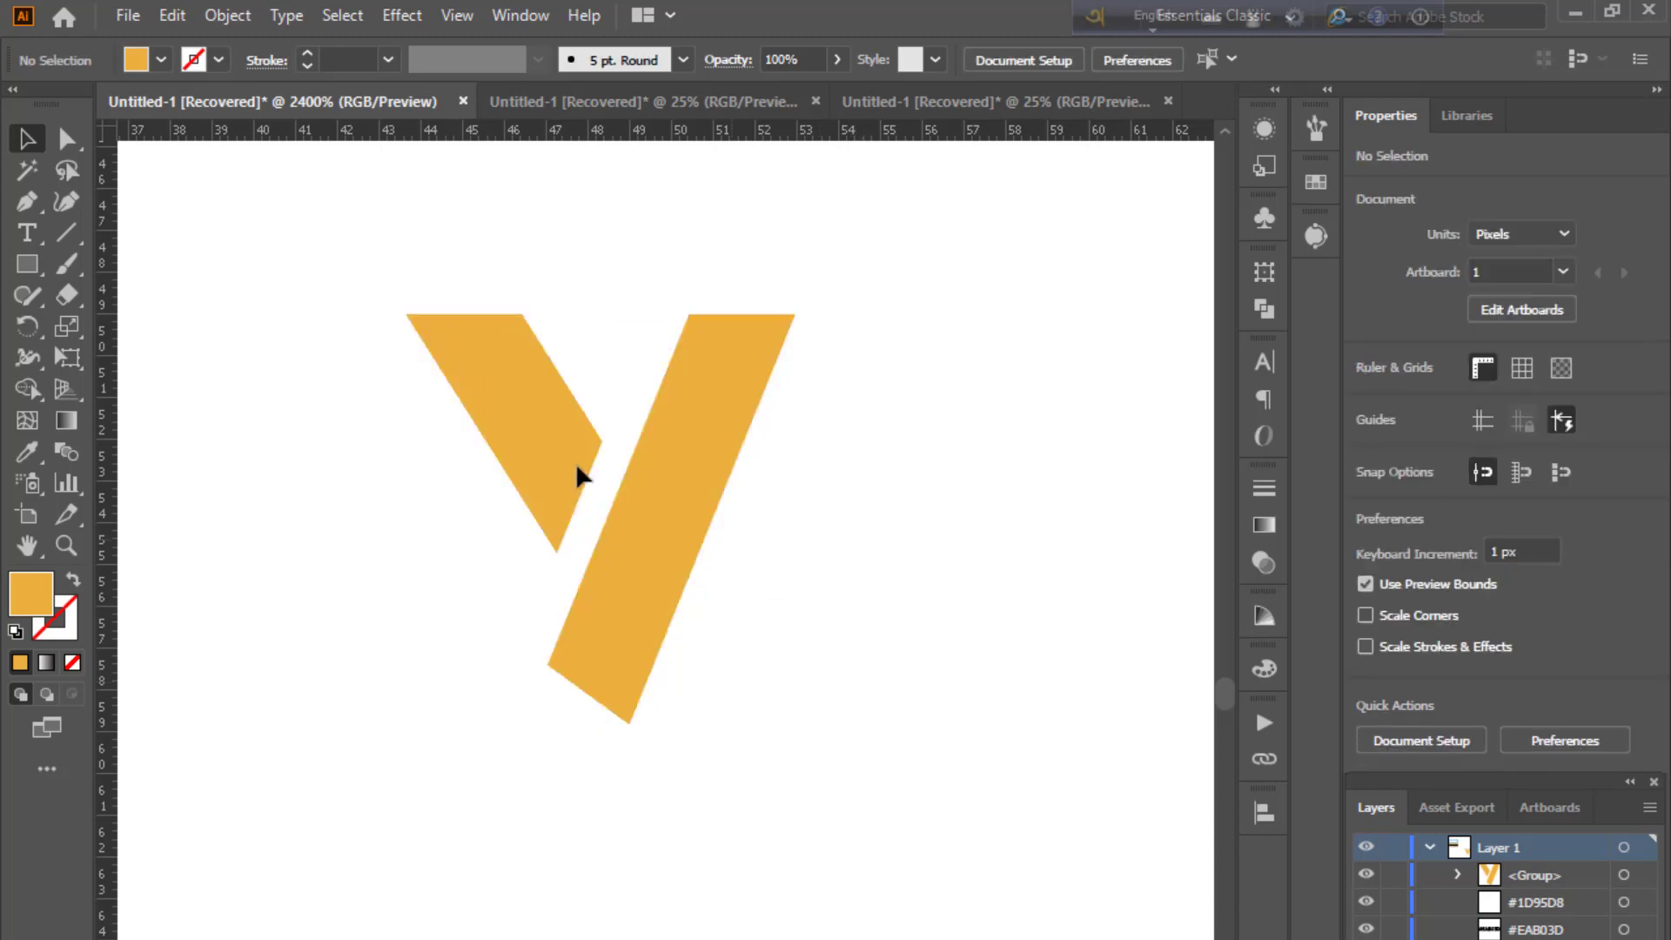
- Draw an orange circle about 1.6 px in diameter with the Ellipse tool and place it above the gap between the Y's arms
left_click(27, 295)
left_click(27, 264)
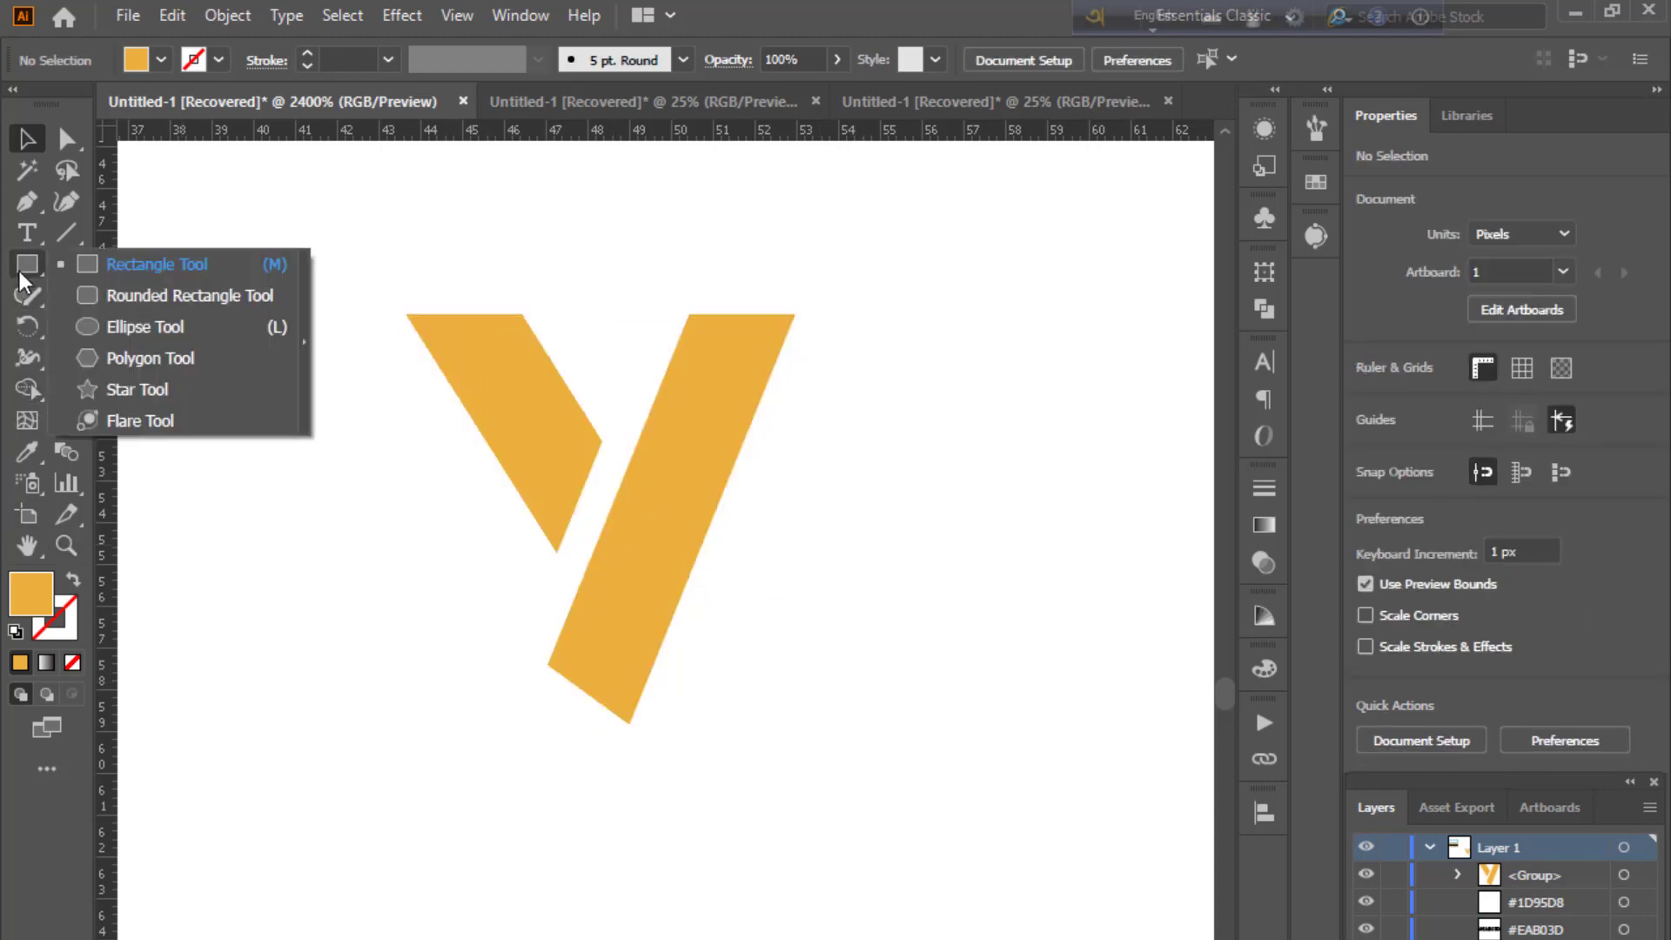
left_click(122, 339)
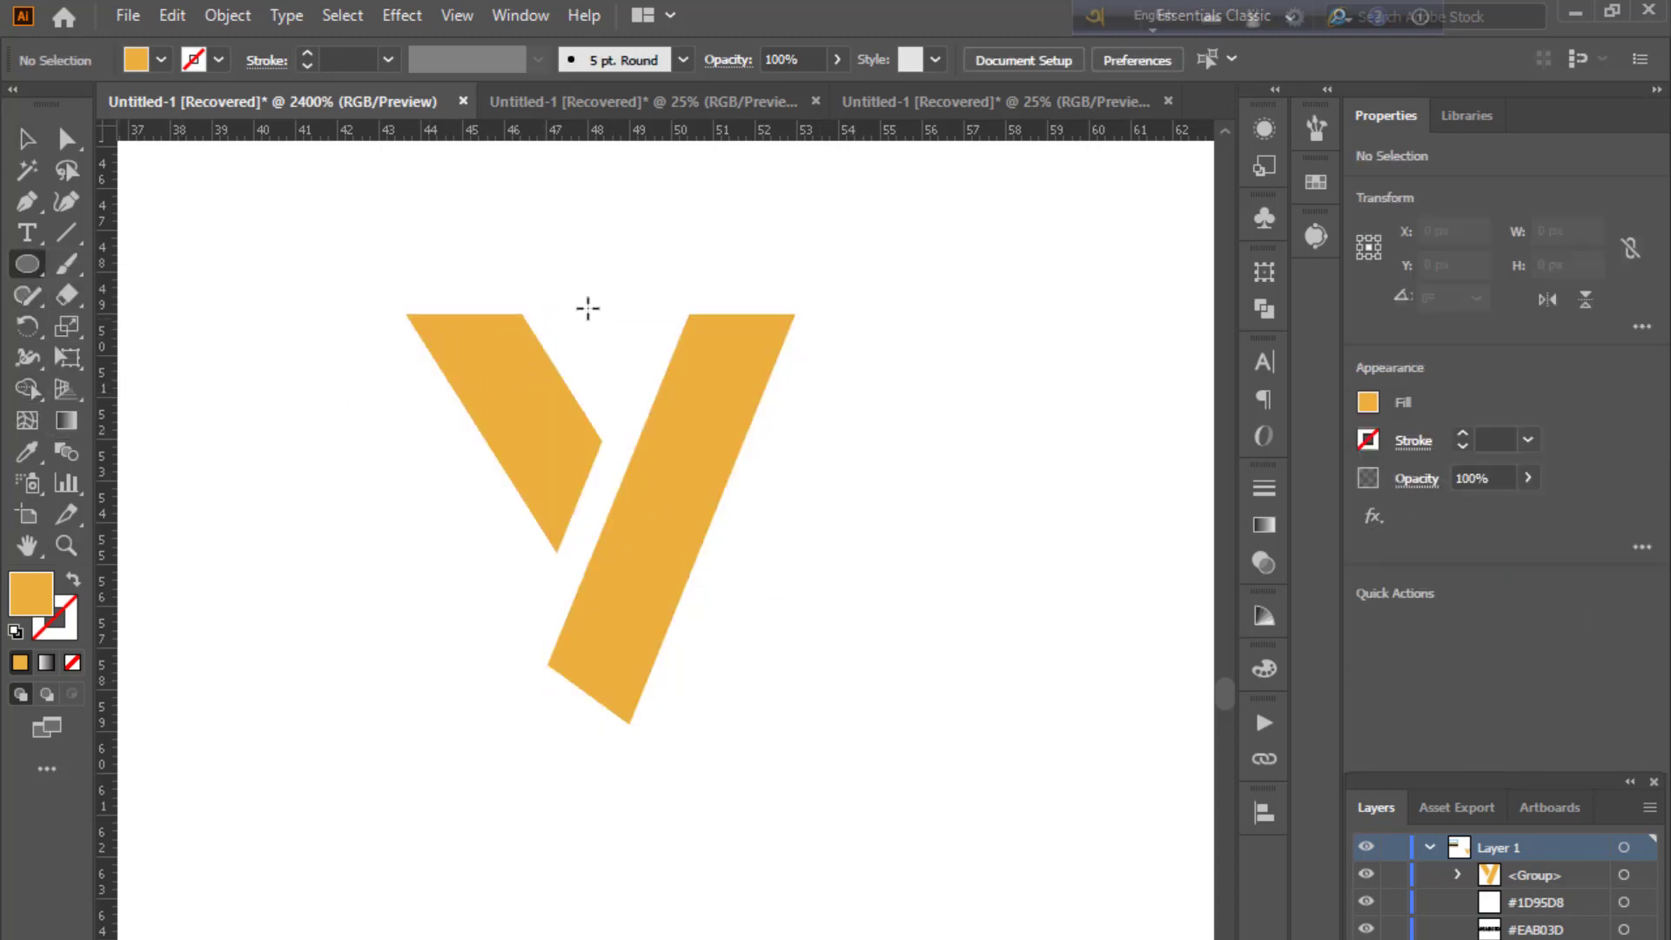
mouse_move(583, 283)
left_mouse_down()
mouse_move(586, 261)
mouse_move(614, 324)
mouse_move(652, 340)
mouse_move(606, 301)
left_mouse_up()
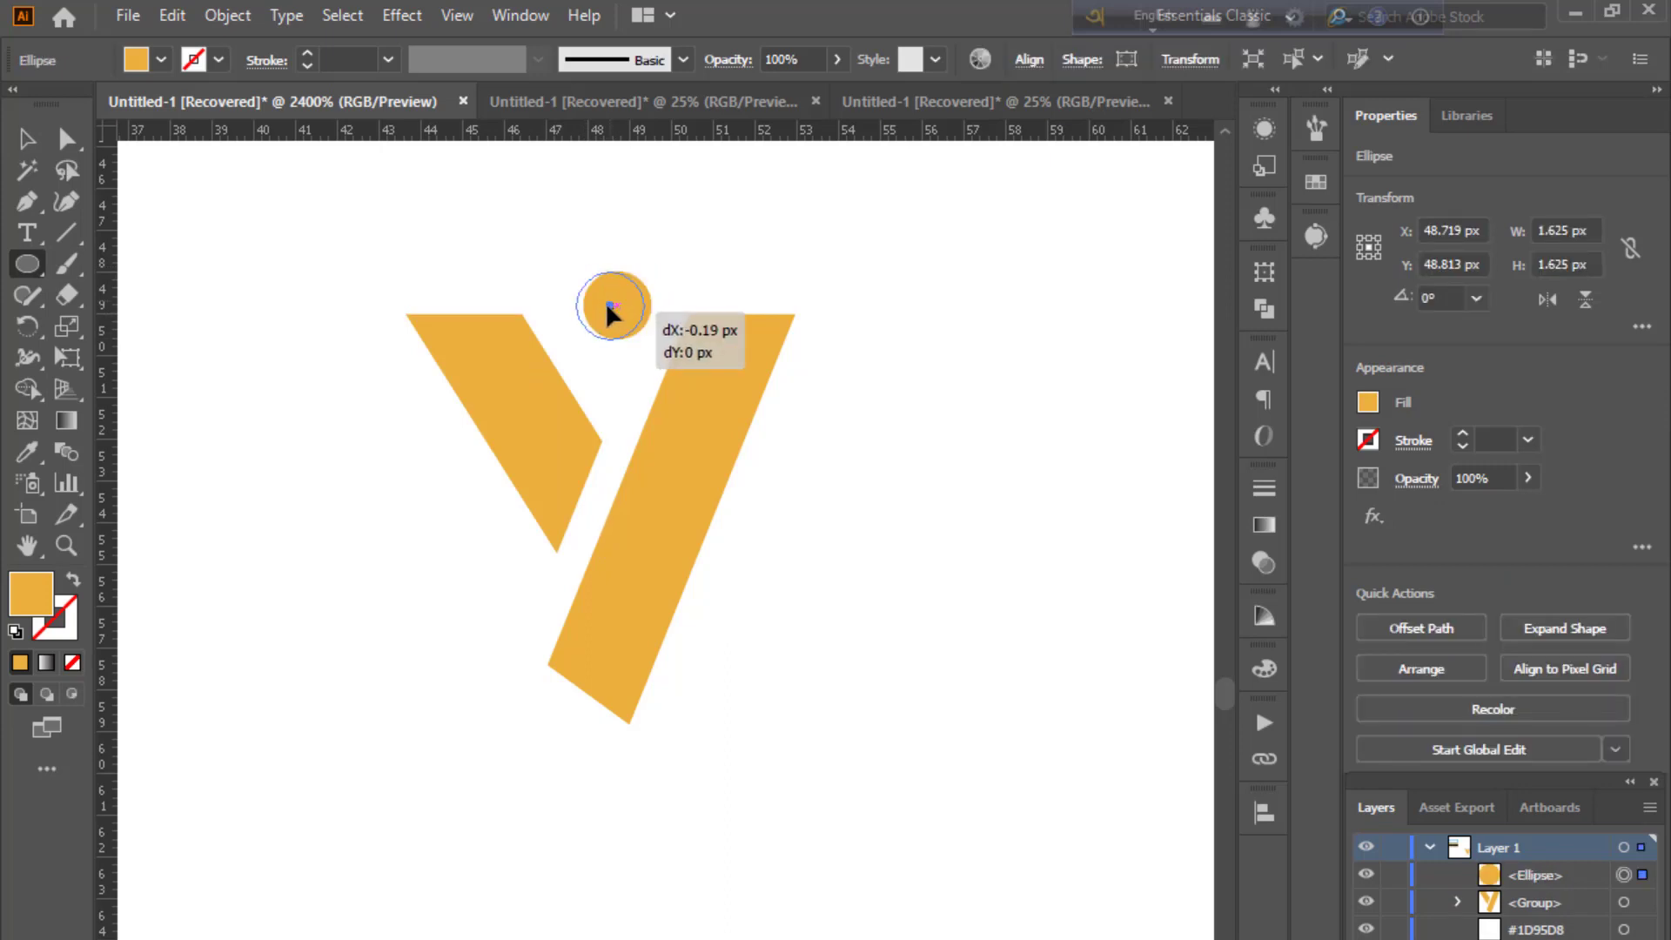
left_click(26, 150)
left_click(351, 560)
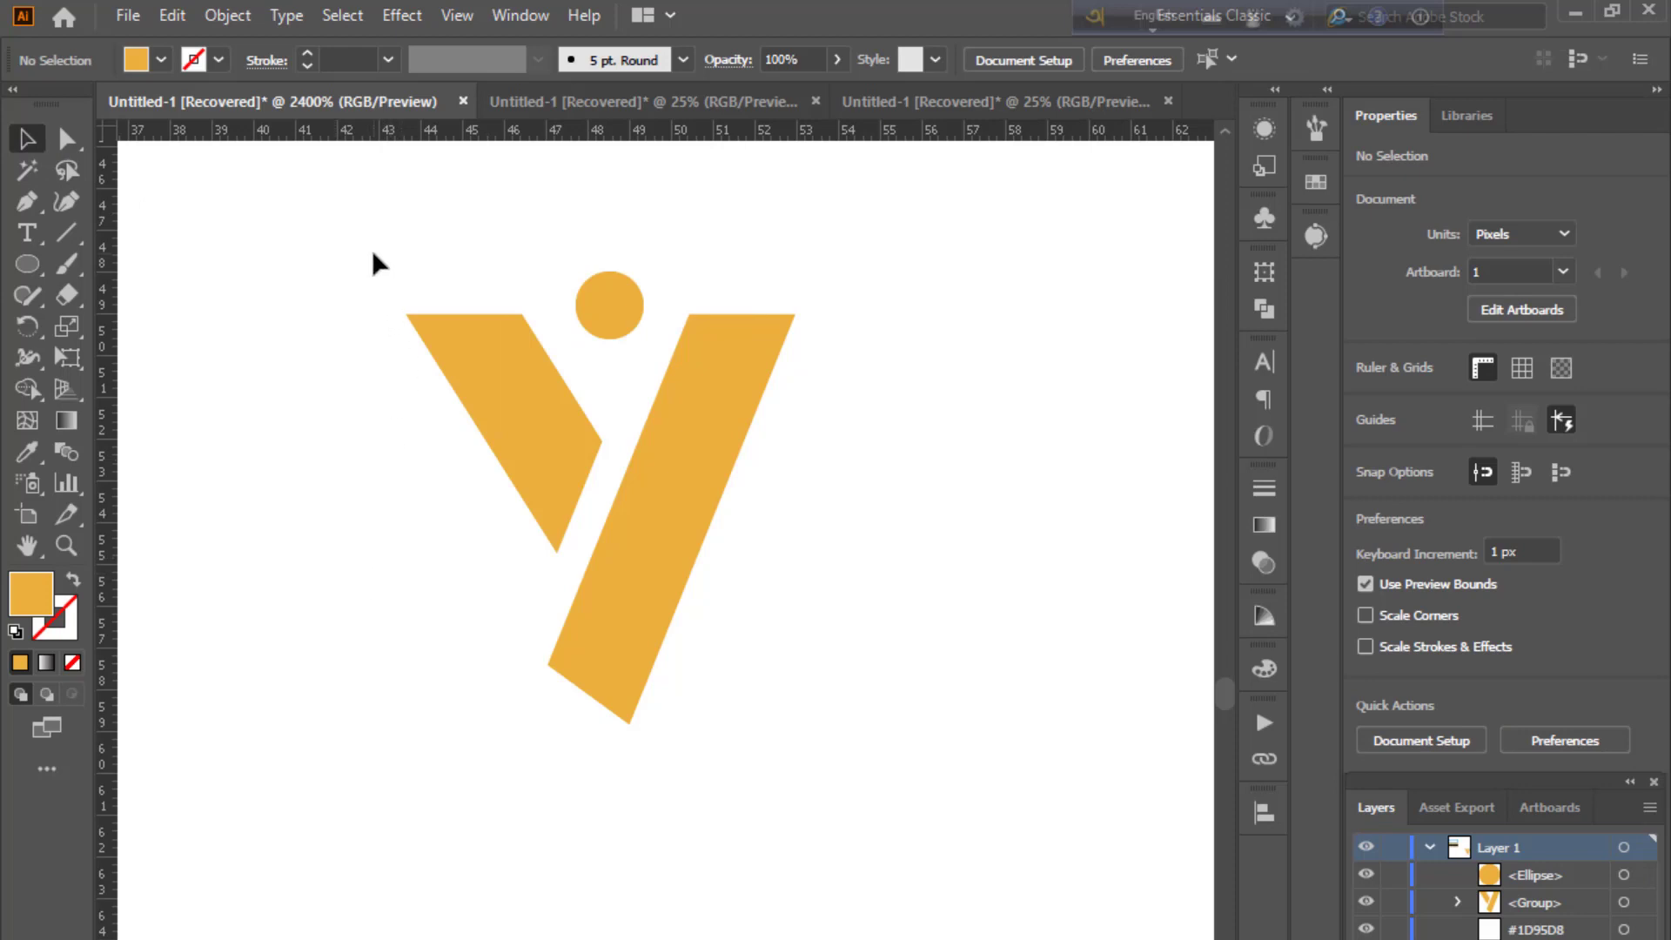
- Align the circle and the Y group to each other by their horizontal centres
left_click_drag(411, 247, 731, 660)
left_click_drag(731, 660, 809, 738)
left_click_drag(402, 271, 727, 759)
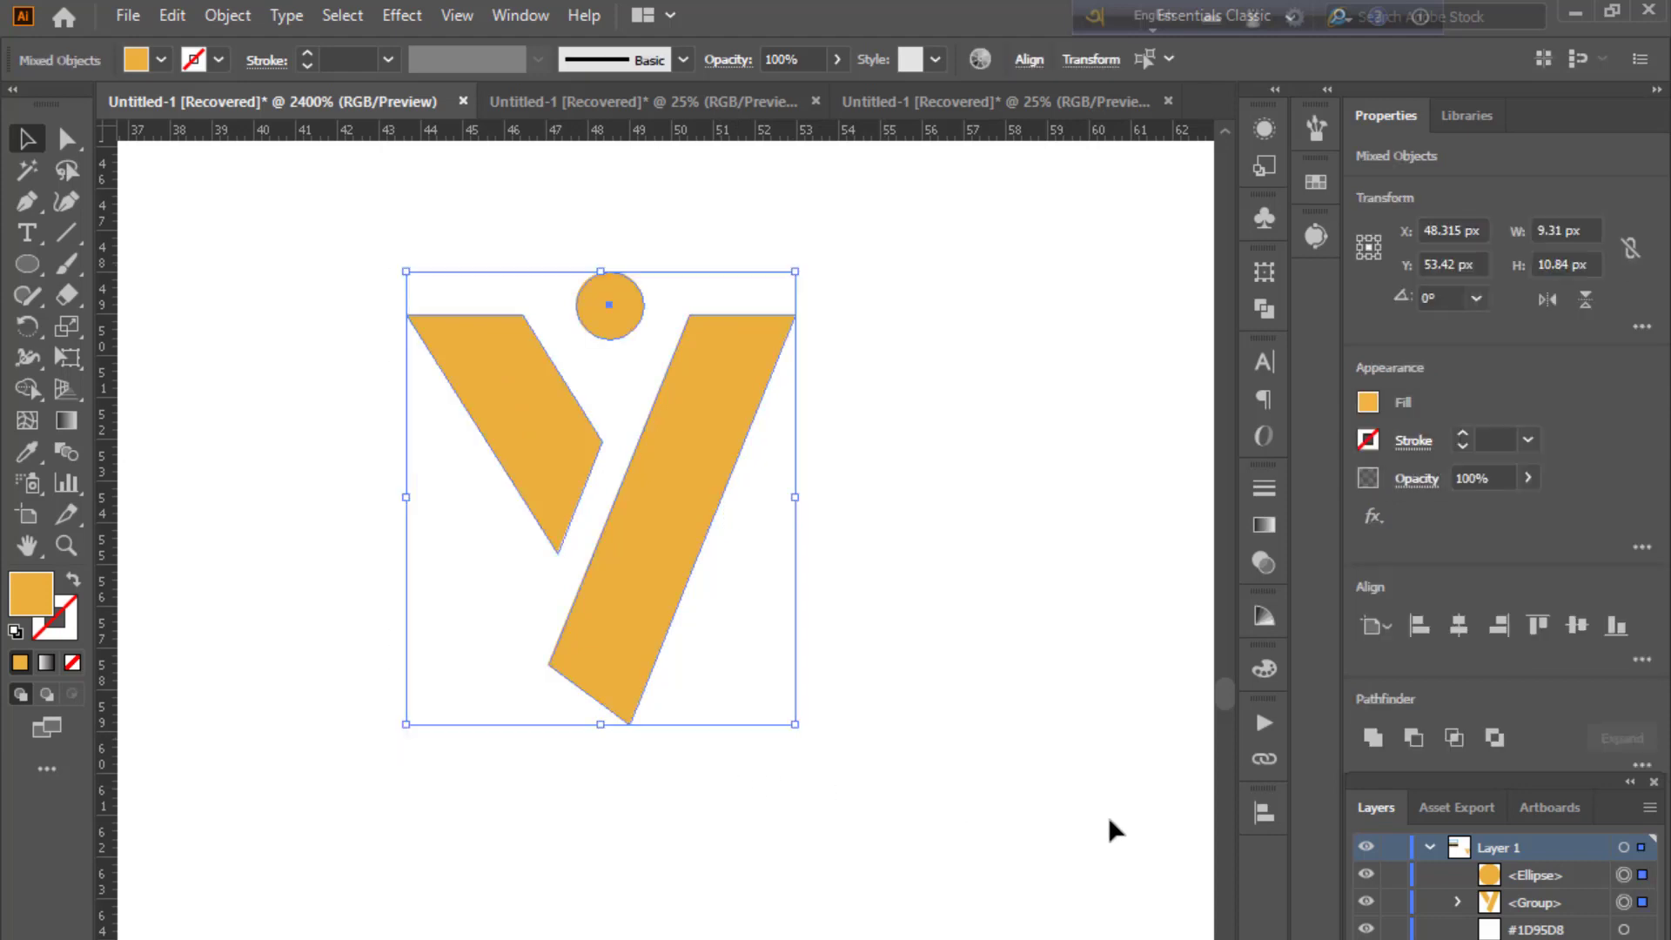
left_click(1260, 816)
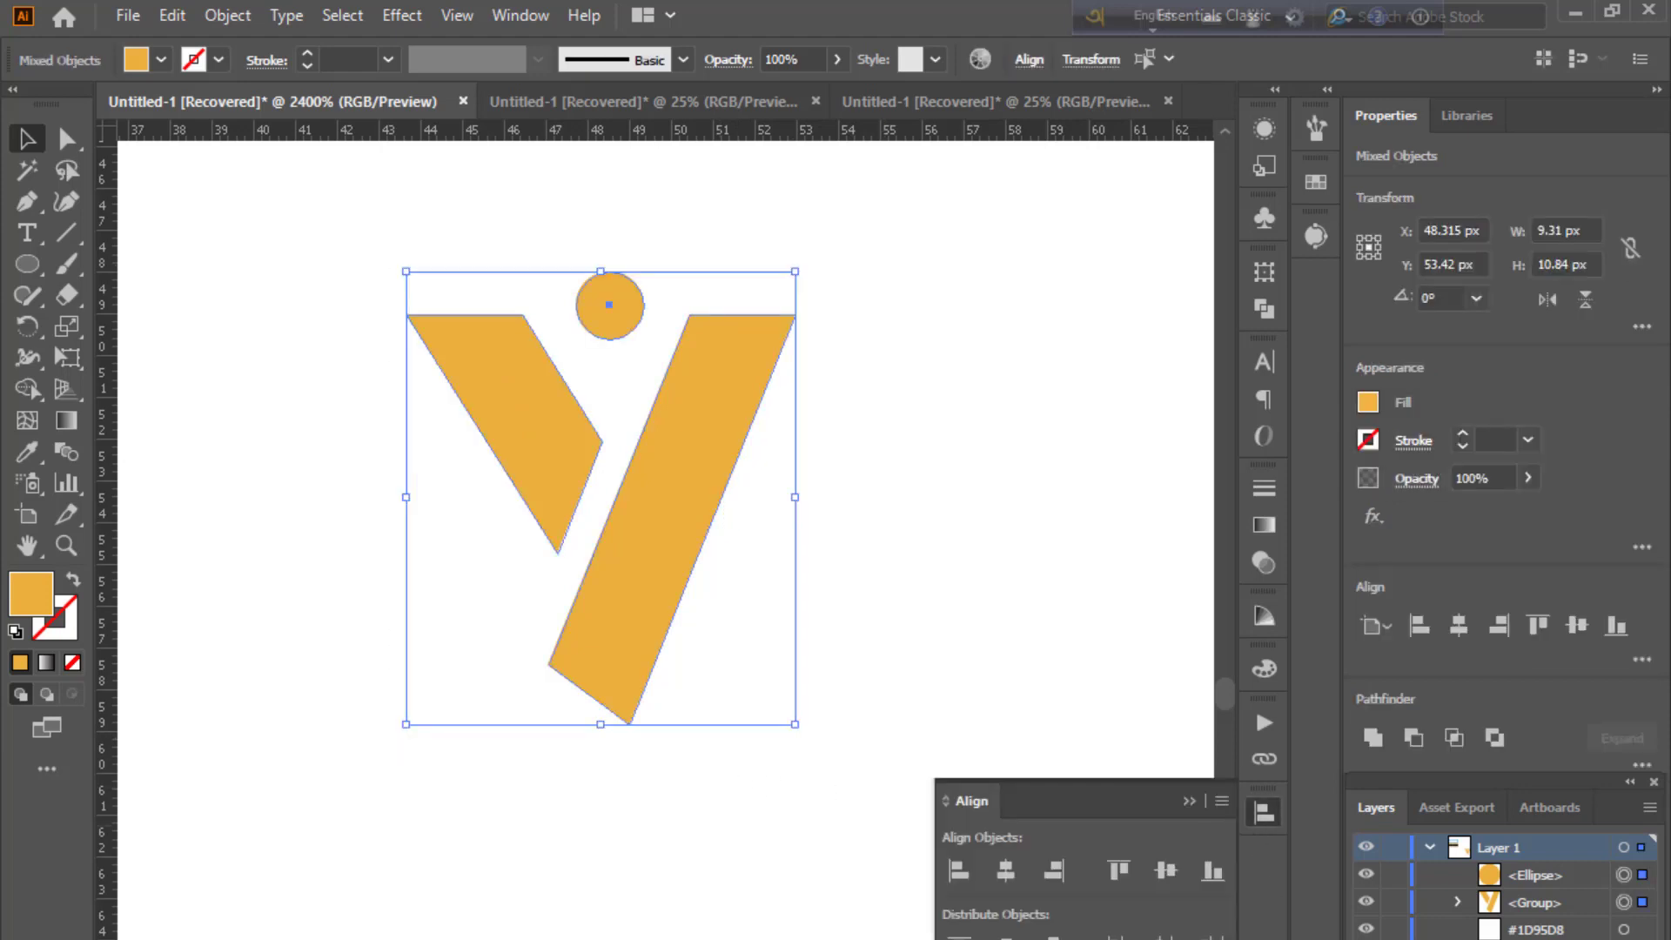
left_click(1007, 869)
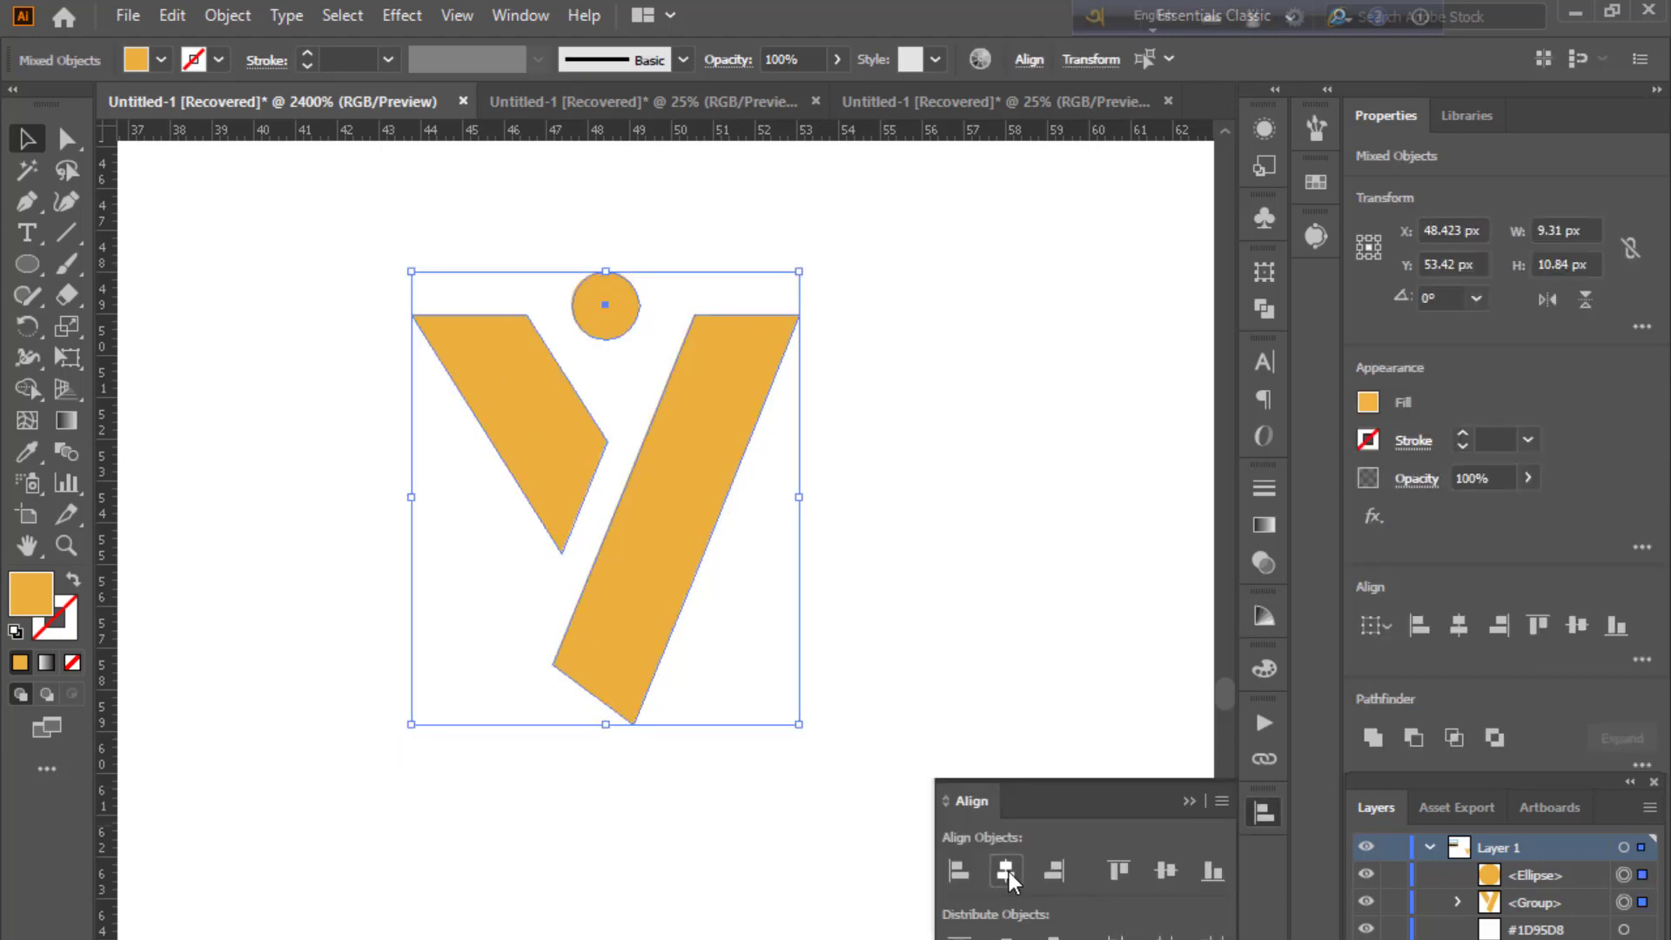
left_click(1184, 799)
left_click(1088, 773)
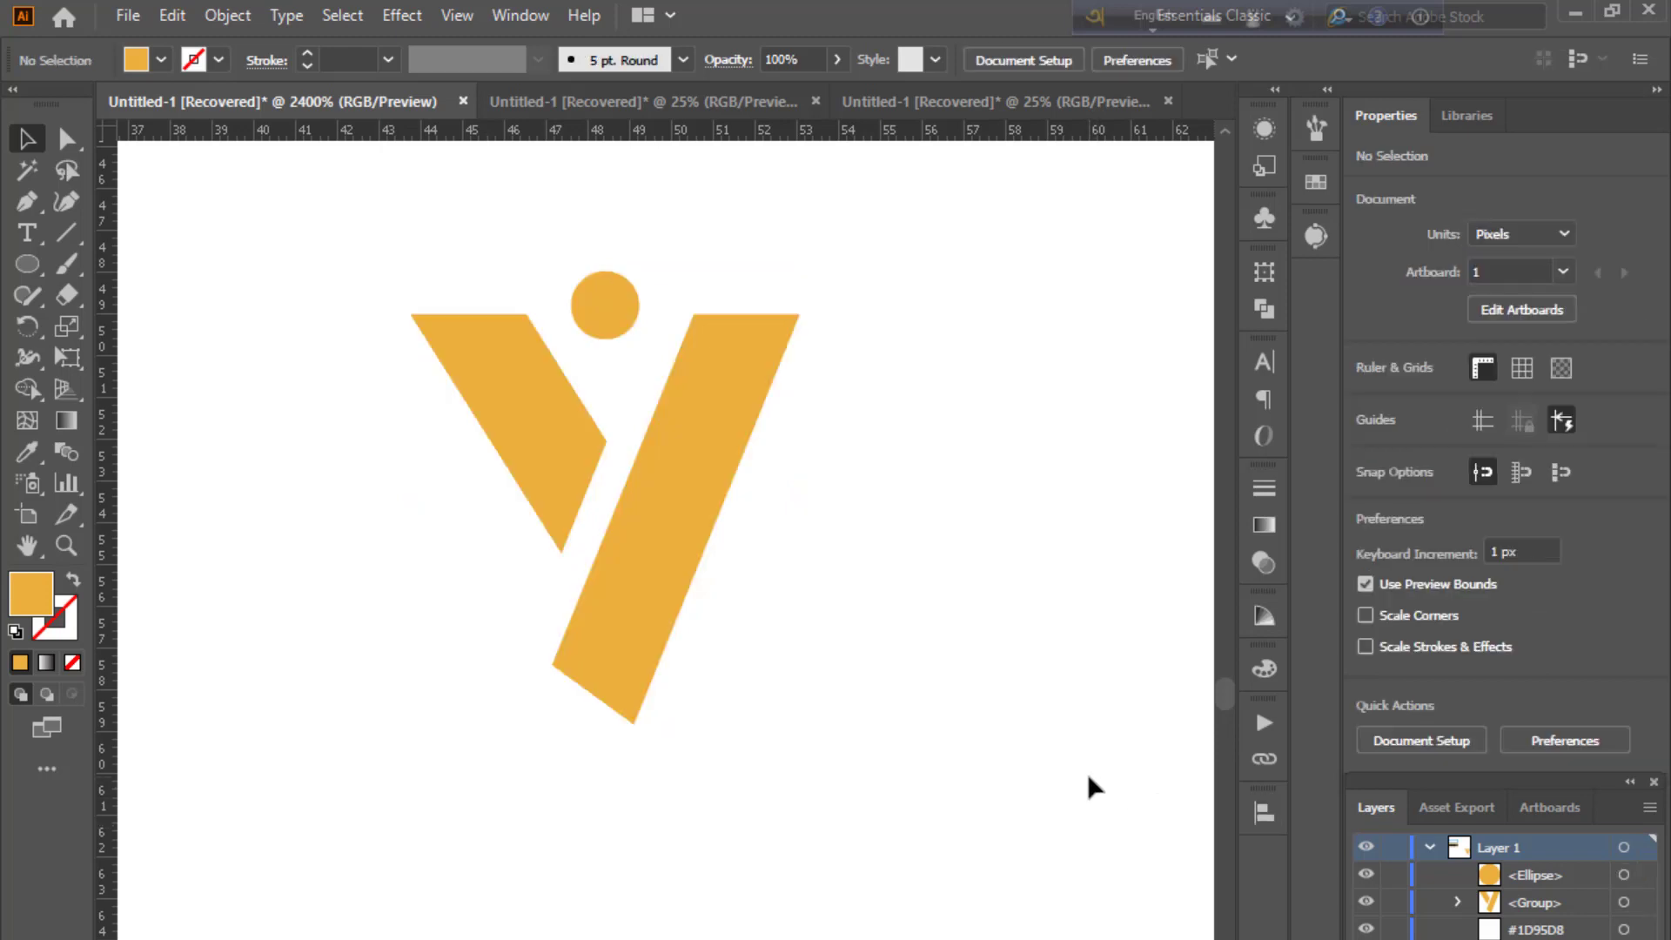
- Group the circle with the Y shape
left_click_drag(1000, 801, 440, 301)
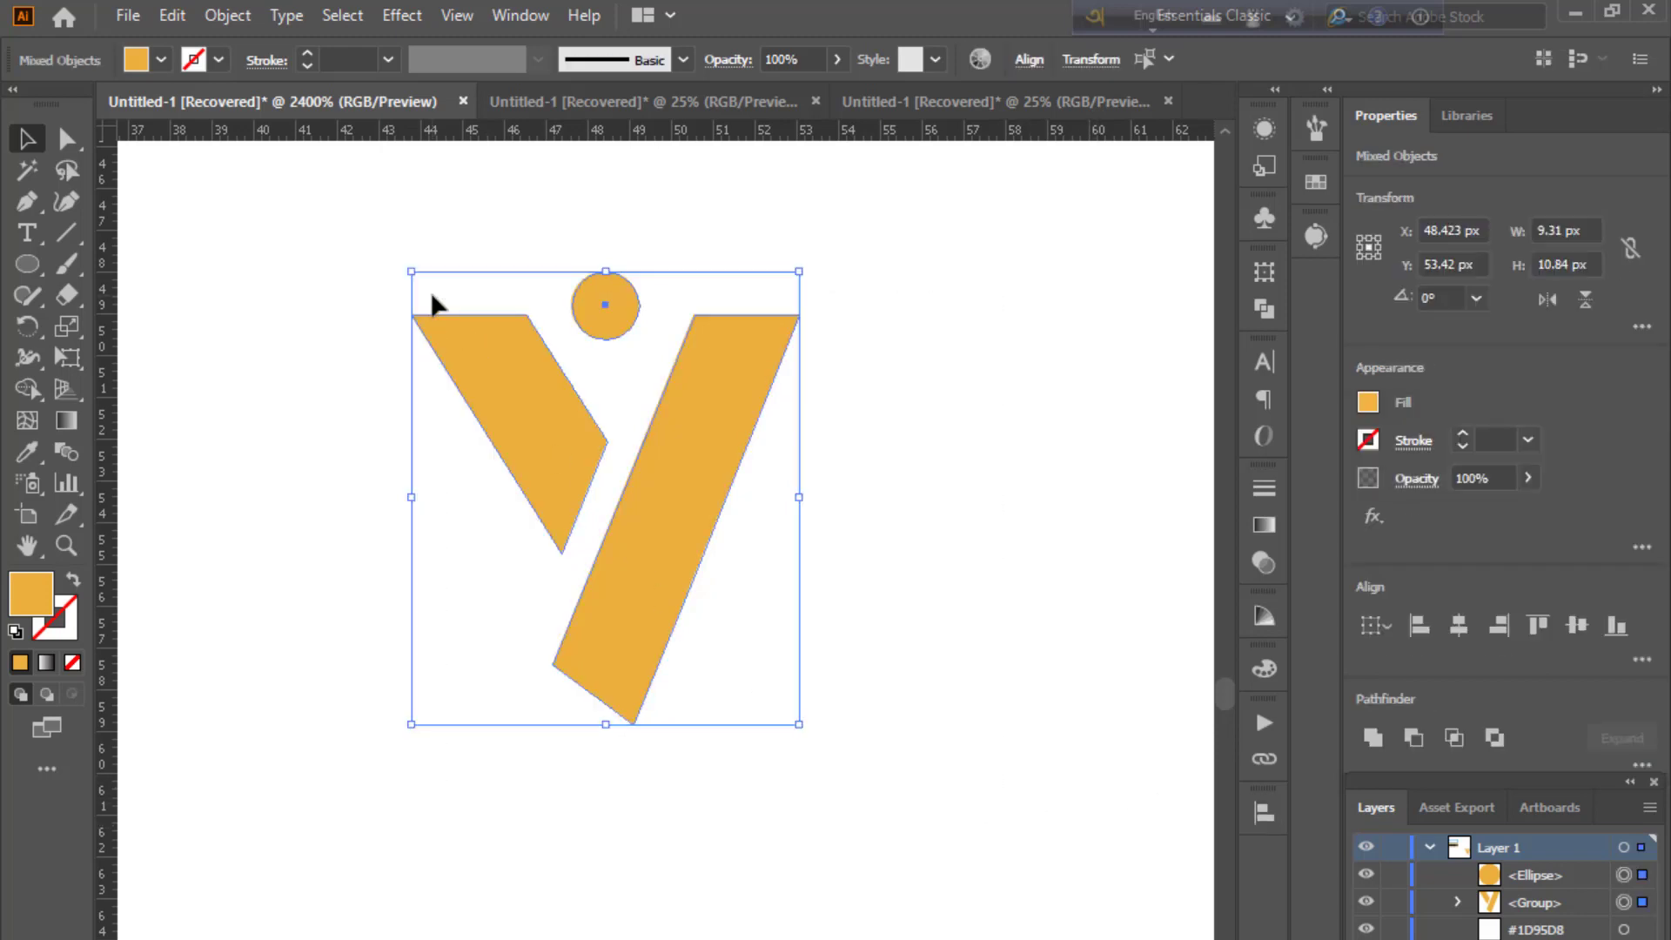
key("ctrl+g")
left_click(386, 809)
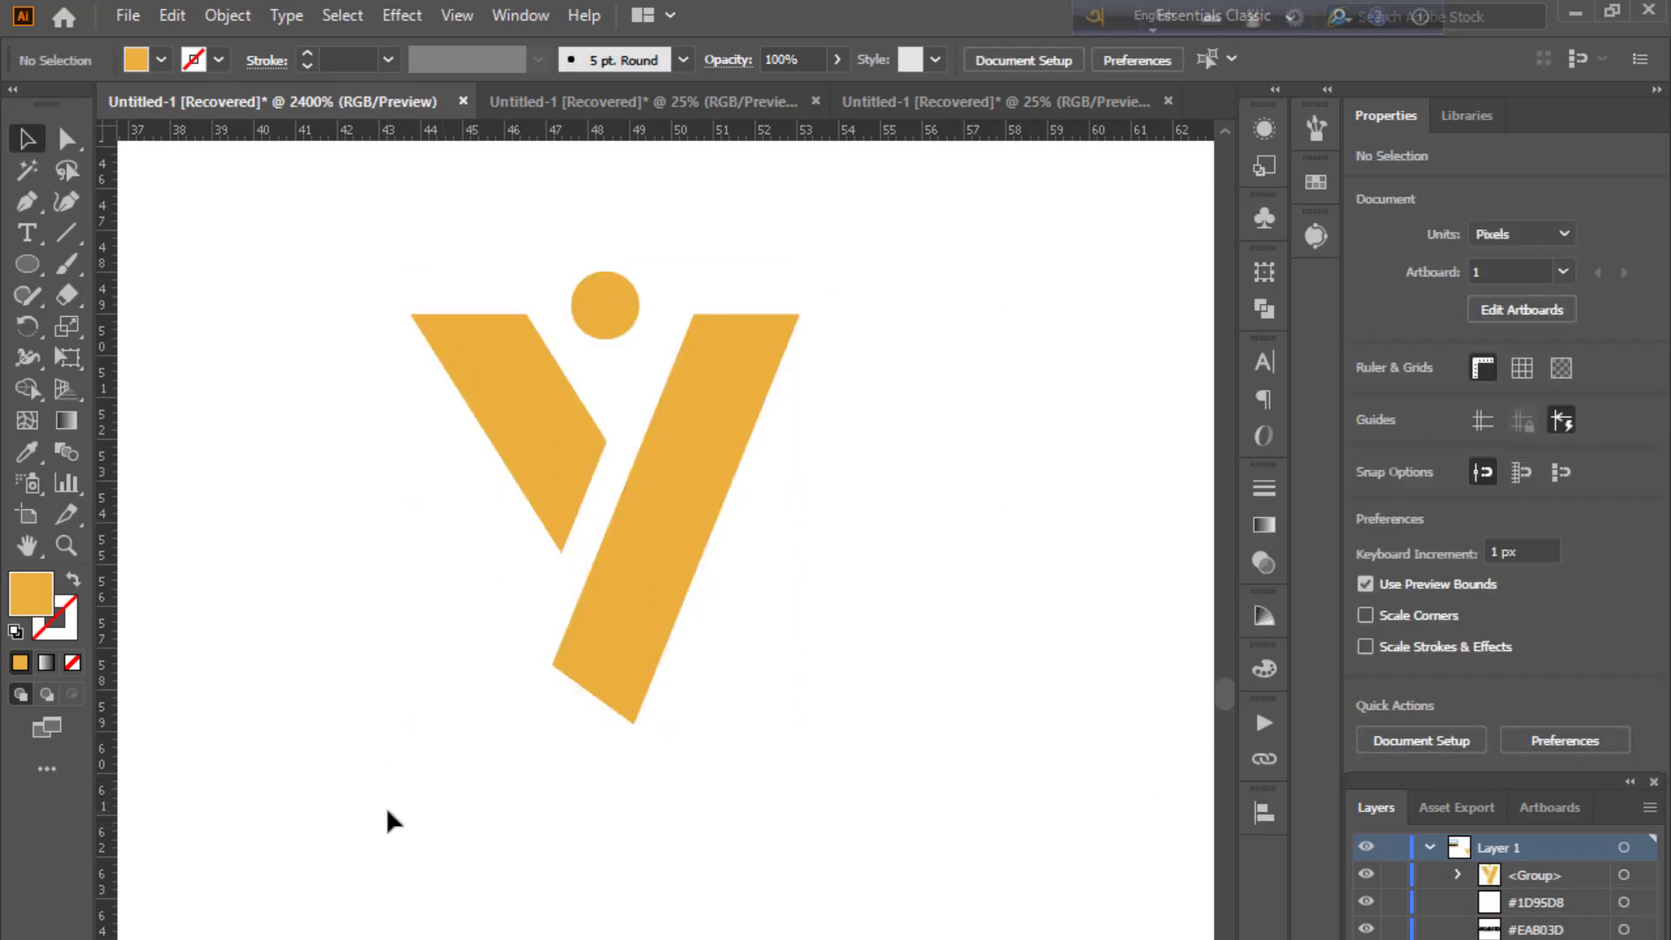
- Enlarge the logo group to about 20 px wide and move it up beside the colour swatches
key("ctrl+minus")
key("ctrl+minus")
left_click_drag(387, 809, 420, 681)
key("ctrl+minus")
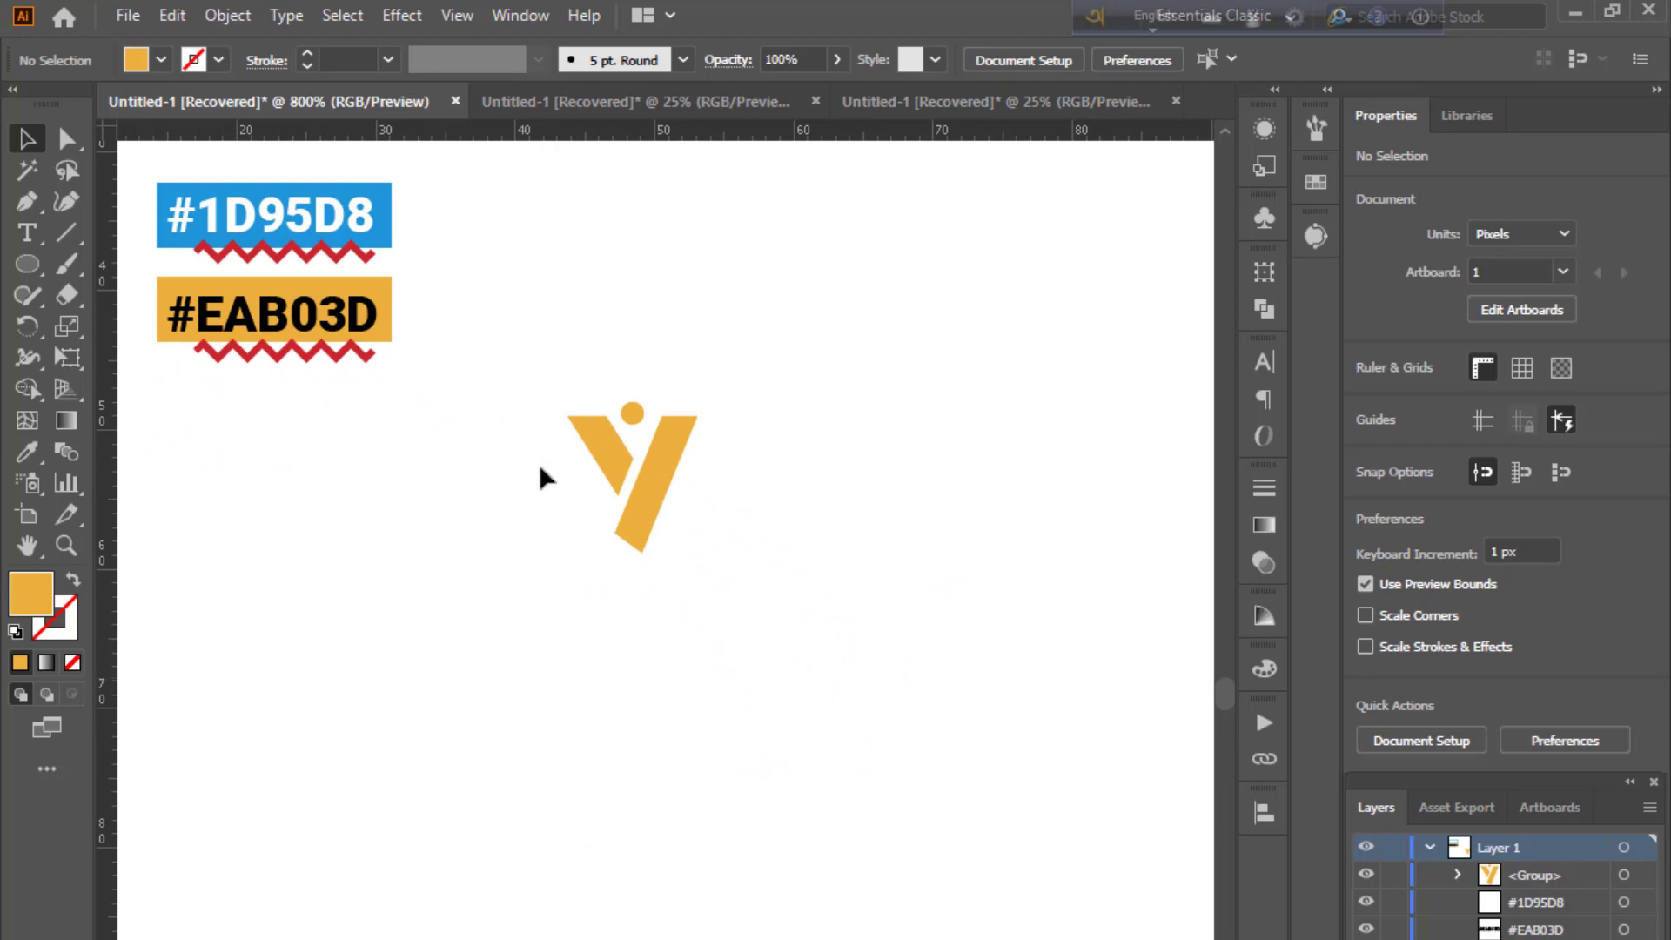
left_click_drag(534, 355, 724, 619)
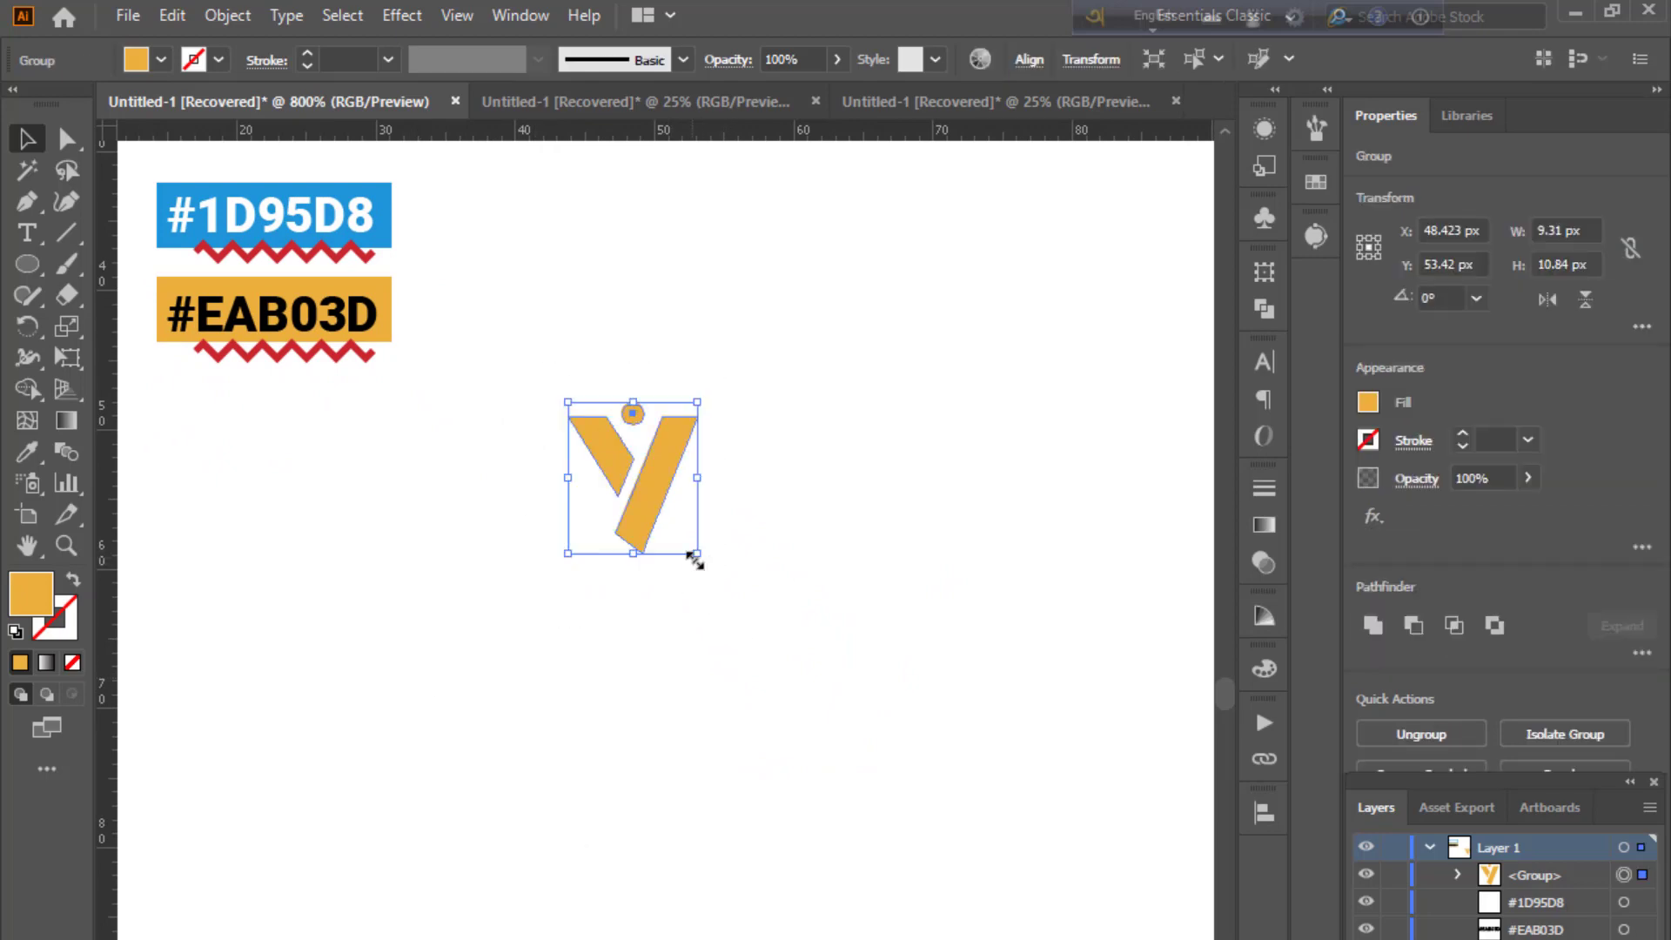
left_click_drag(694, 558, 846, 726)
left_click_drag(738, 631, 691, 475)
left_click(808, 632)
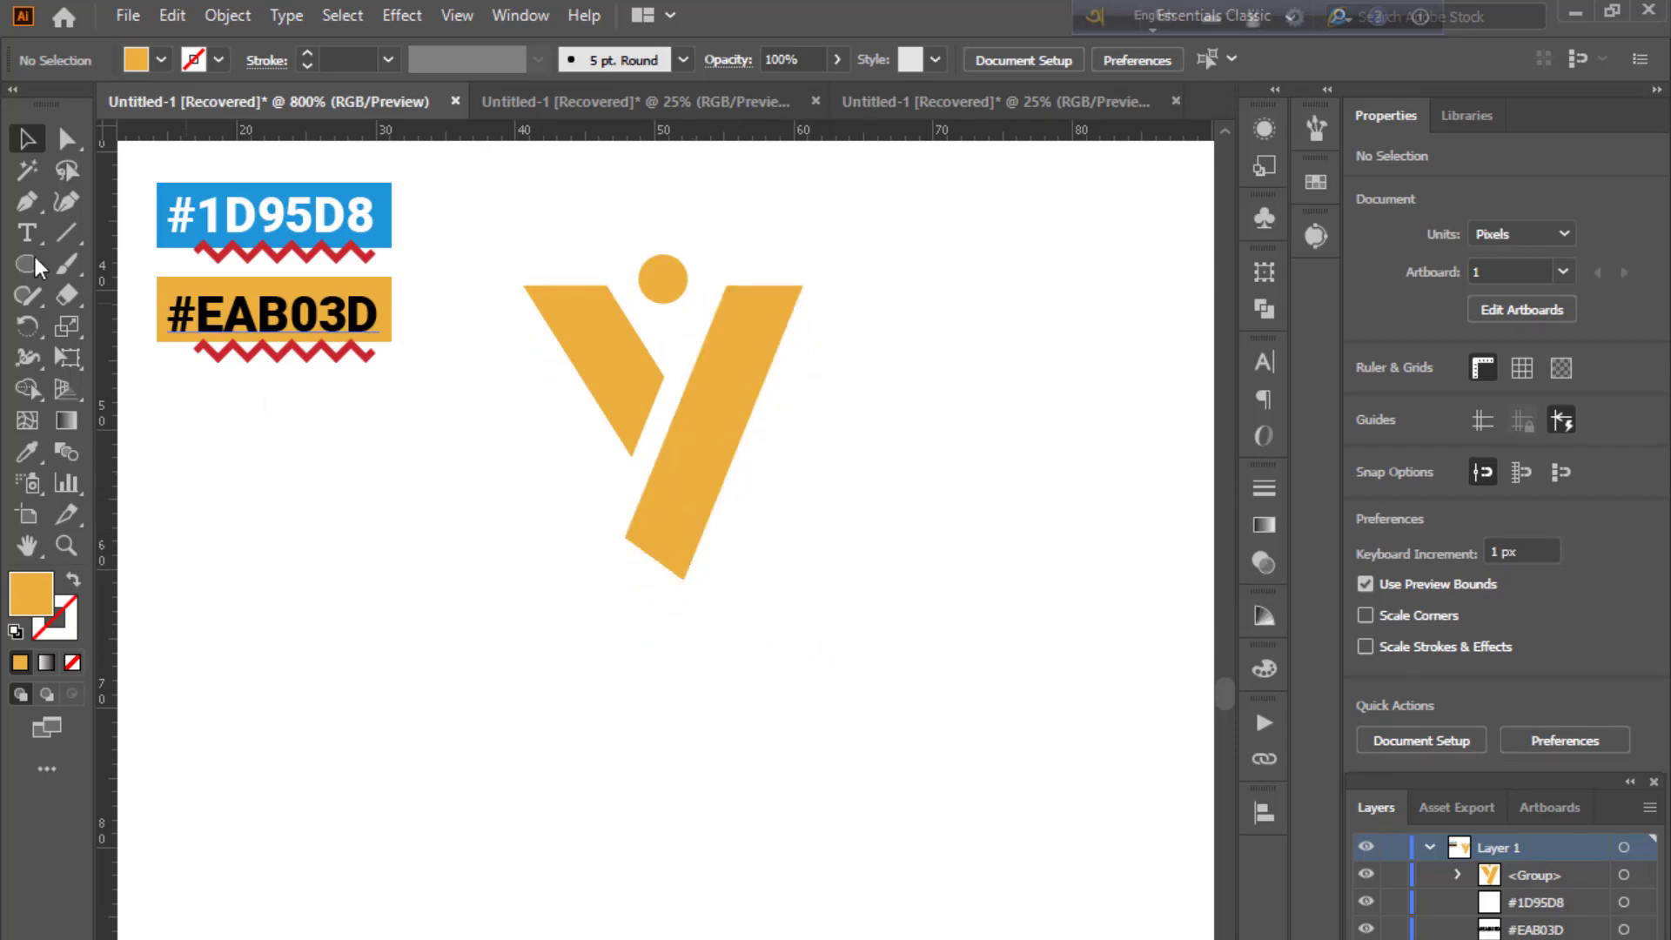
- Select both bars inside the group without the circle and fill them with blue sampled from the #1D95D8 swatch
left_click(65, 140)
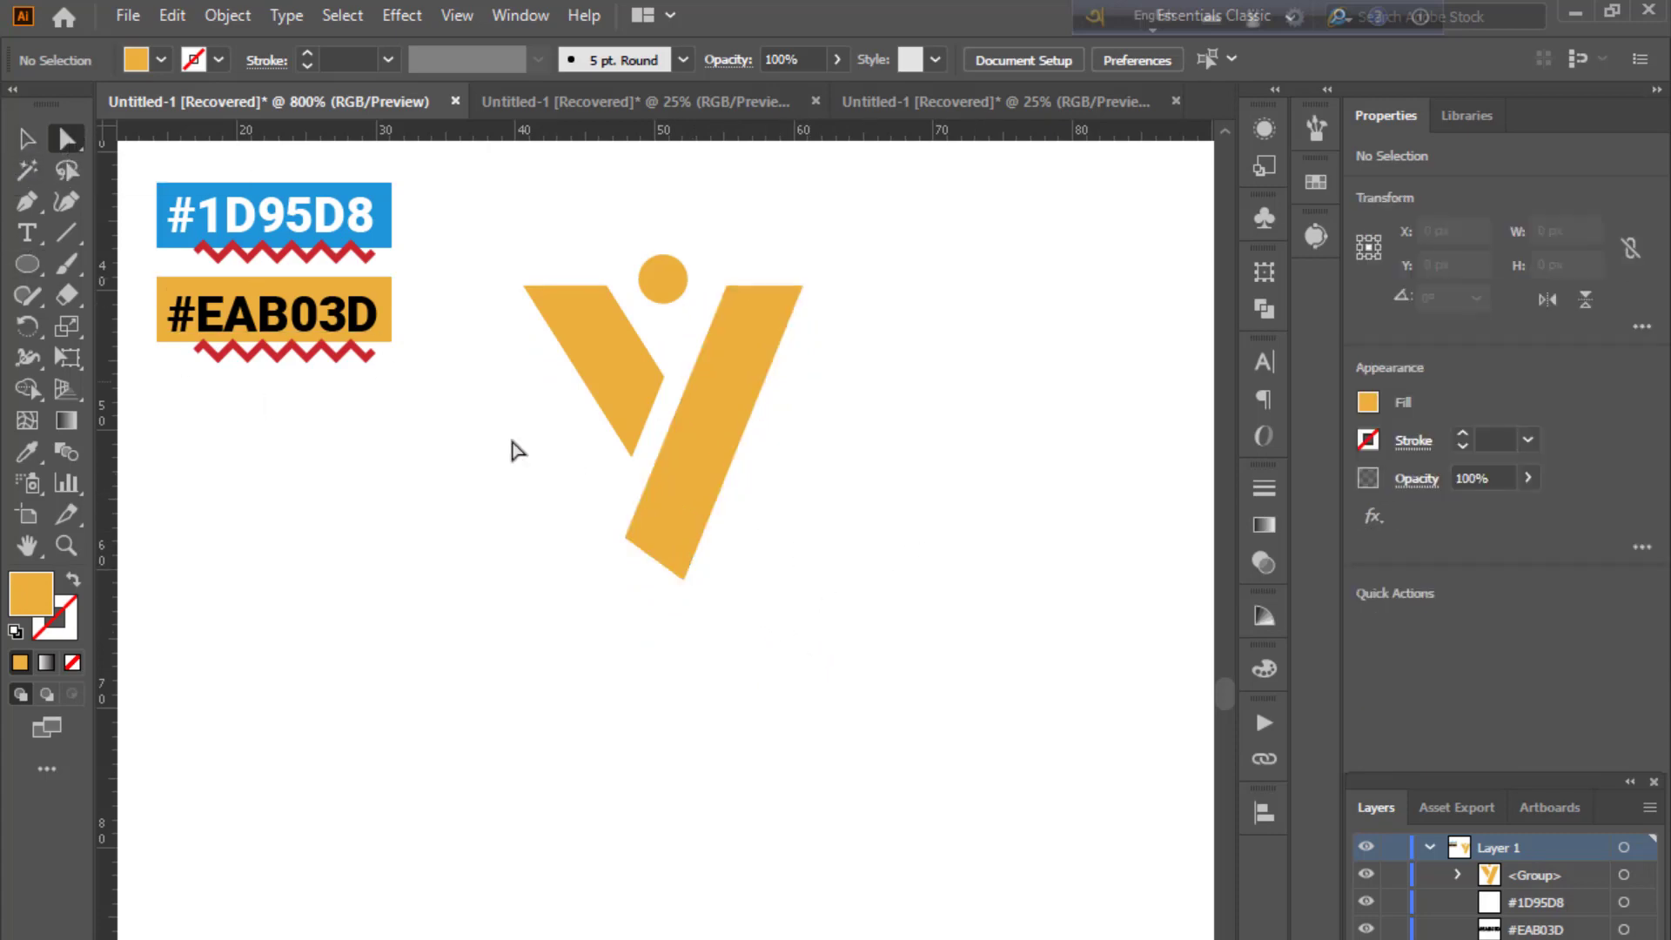
left_click(697, 463)
left_click(609, 350, "shift")
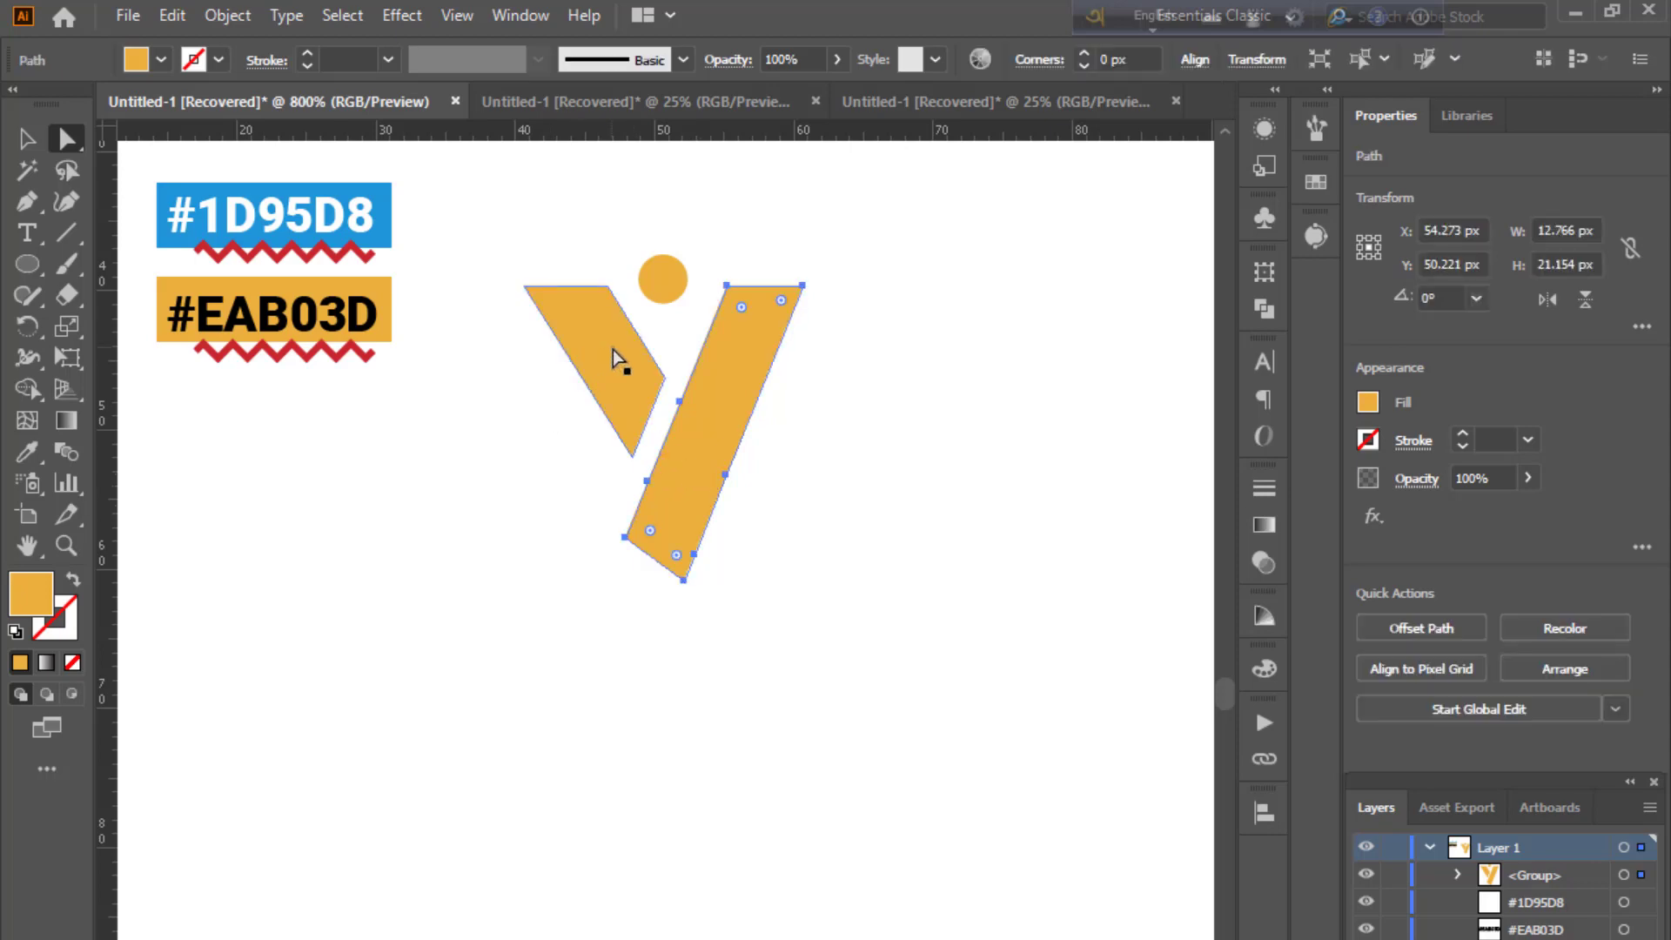
left_click(27, 447)
left_click(393, 189)
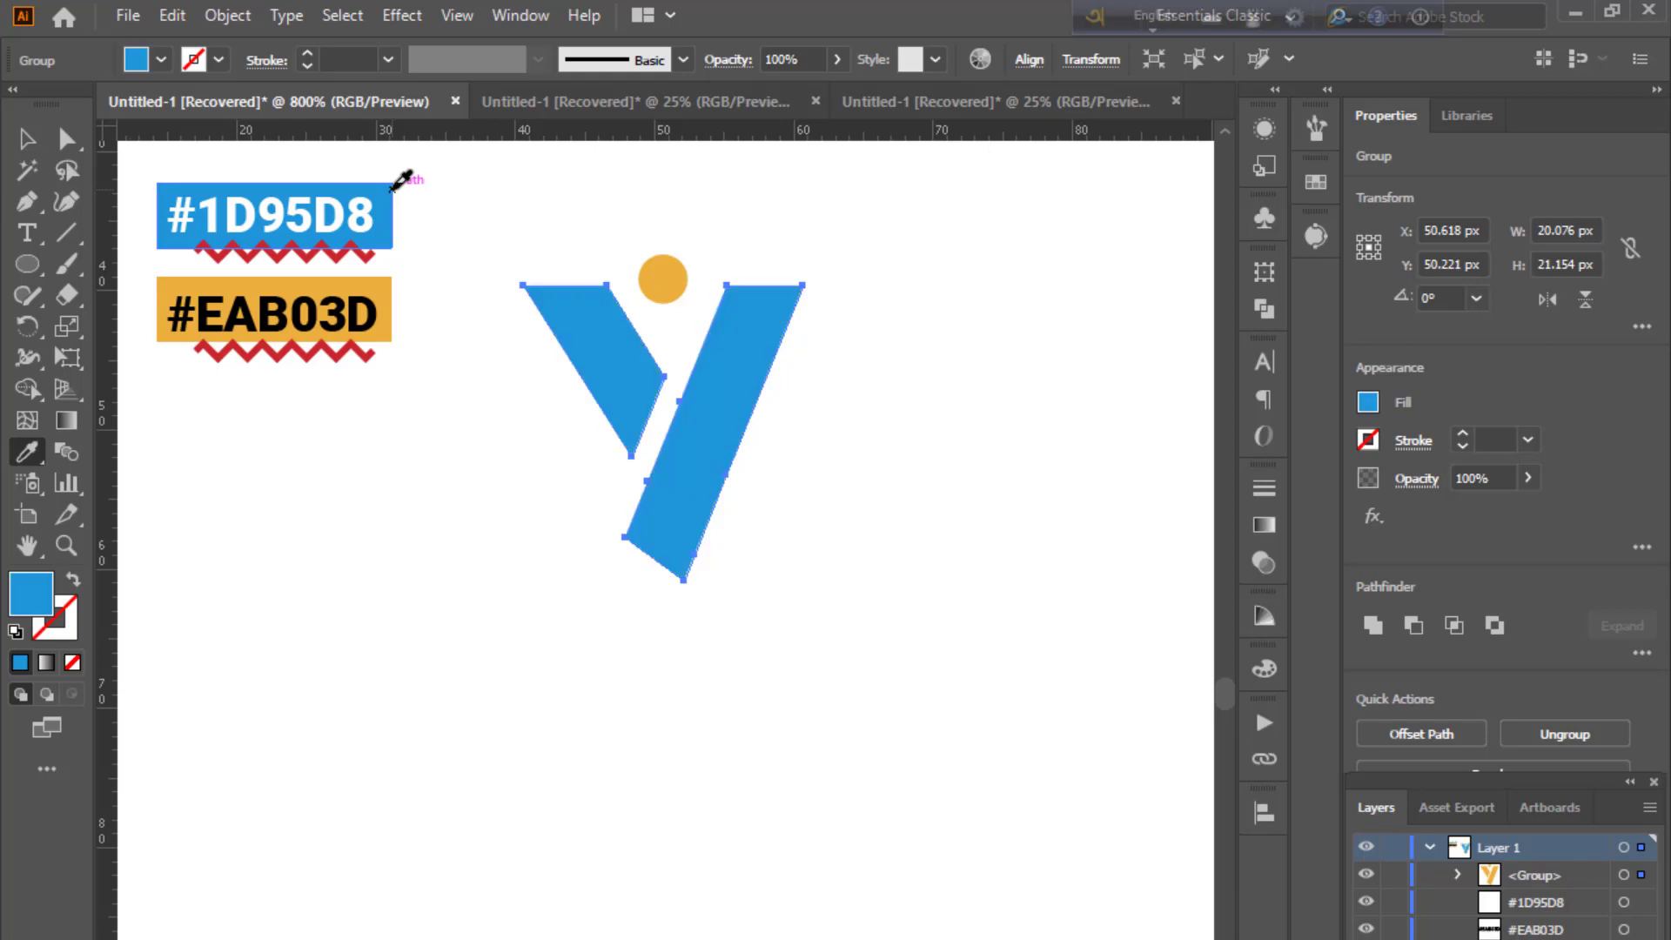
- Select only the long bar and fill it with orange sampled from the #EAB03D swatch, leaving the logo deselected
left_click(27, 144)
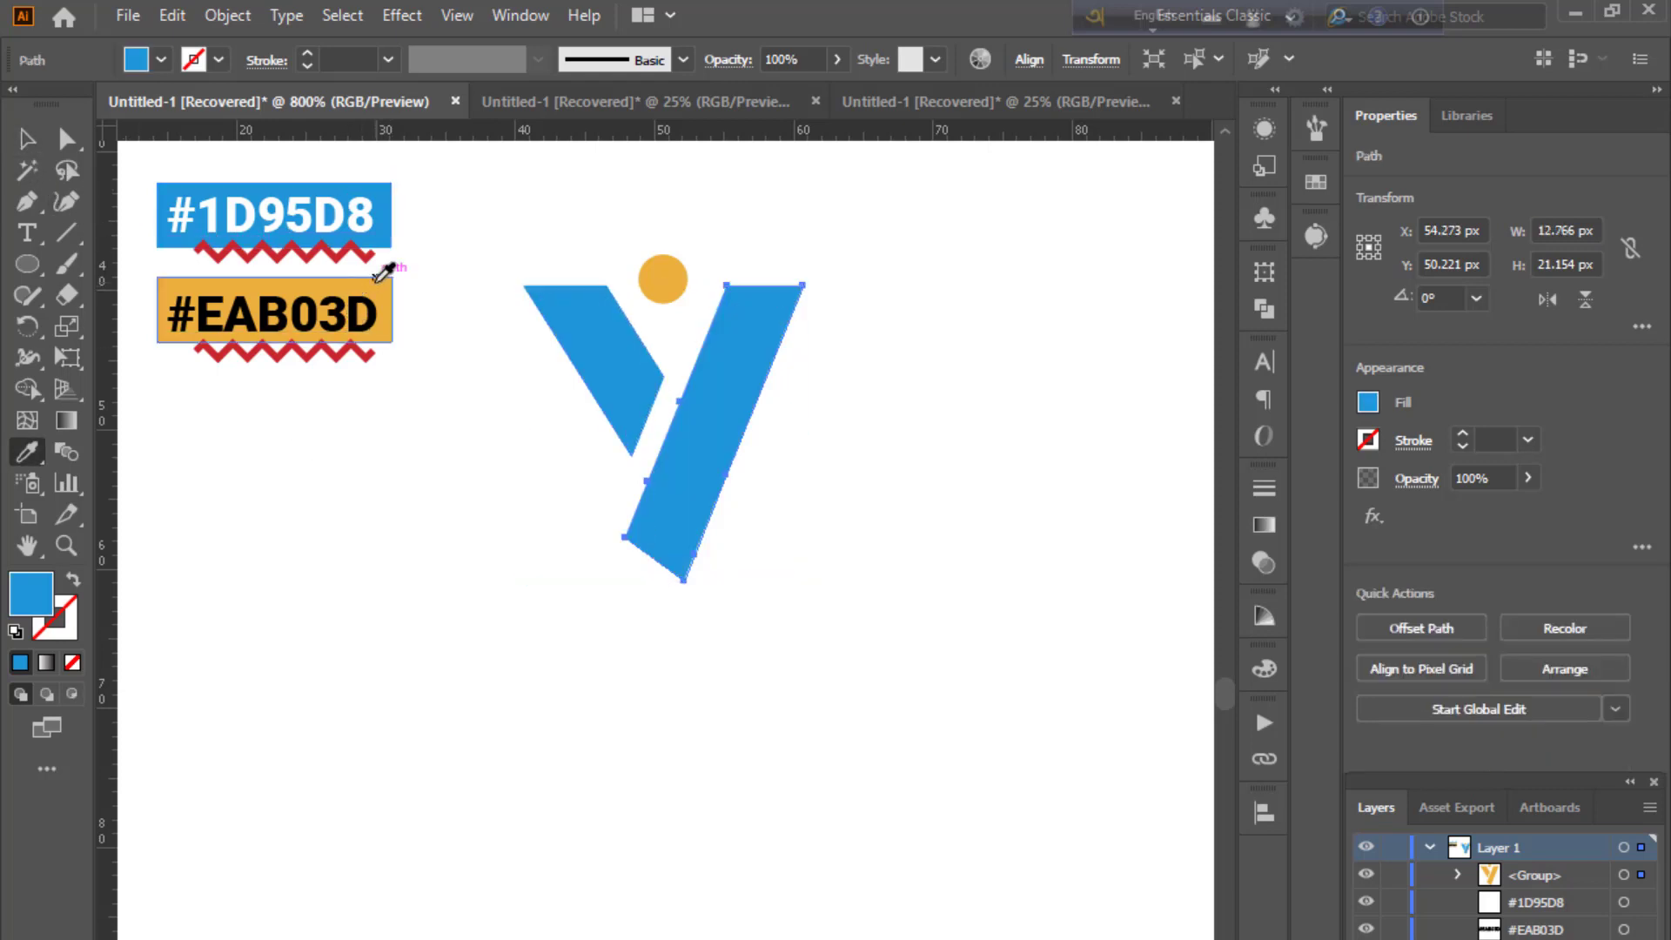
left_click(374, 286)
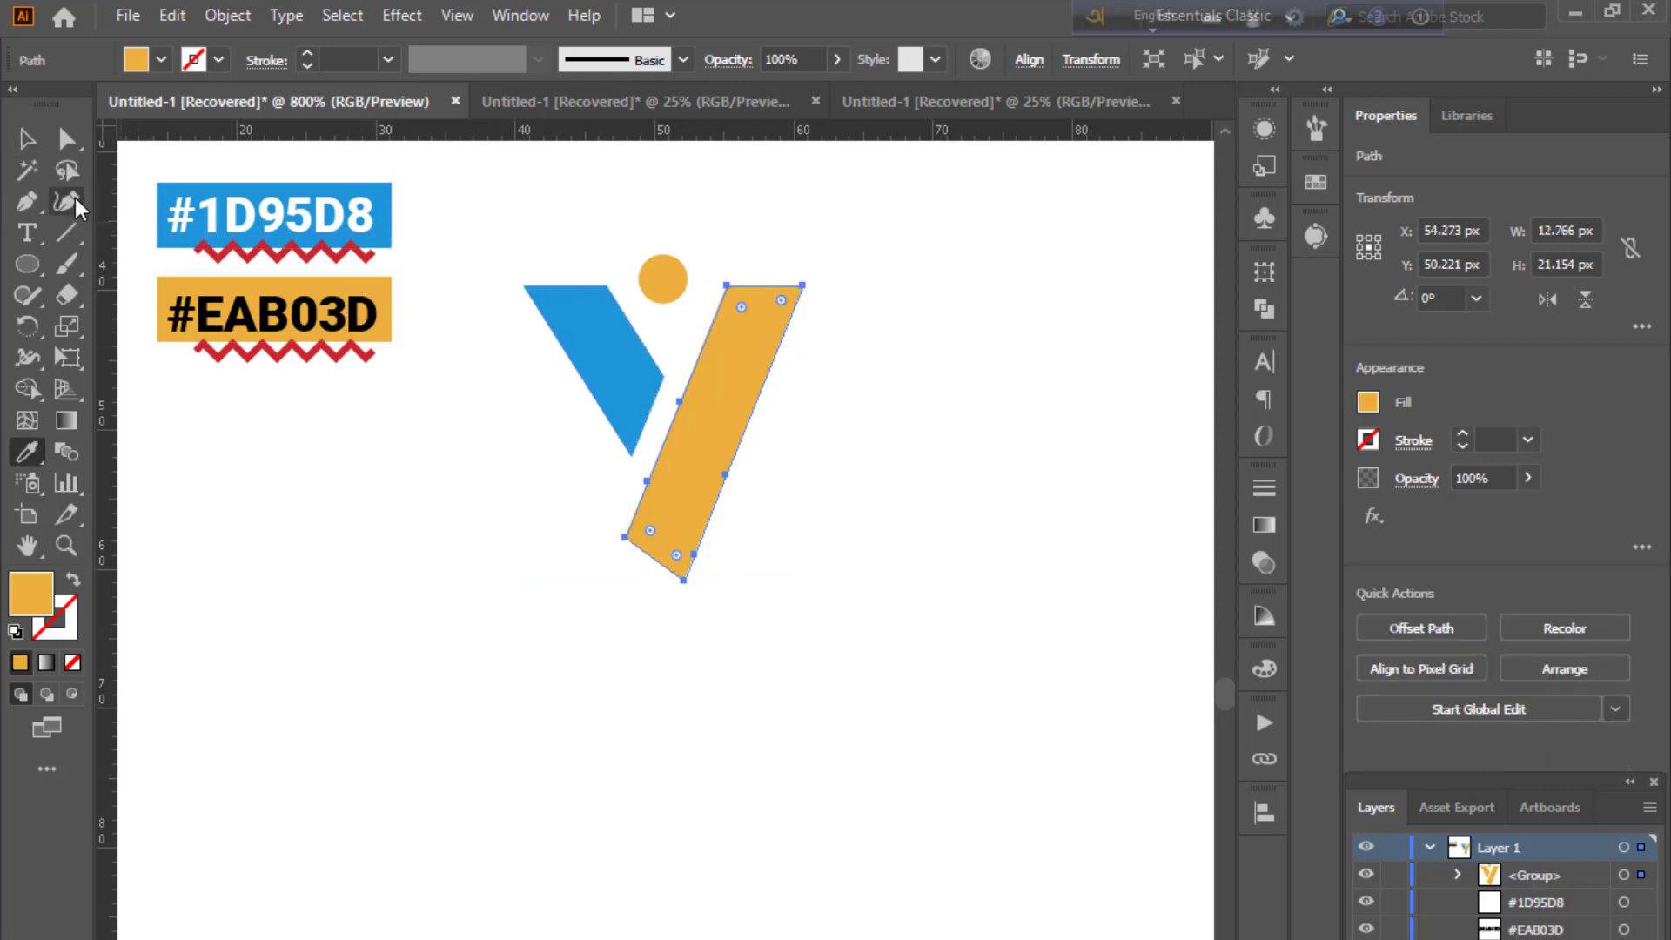
left_click(27, 139)
left_click(307, 581)
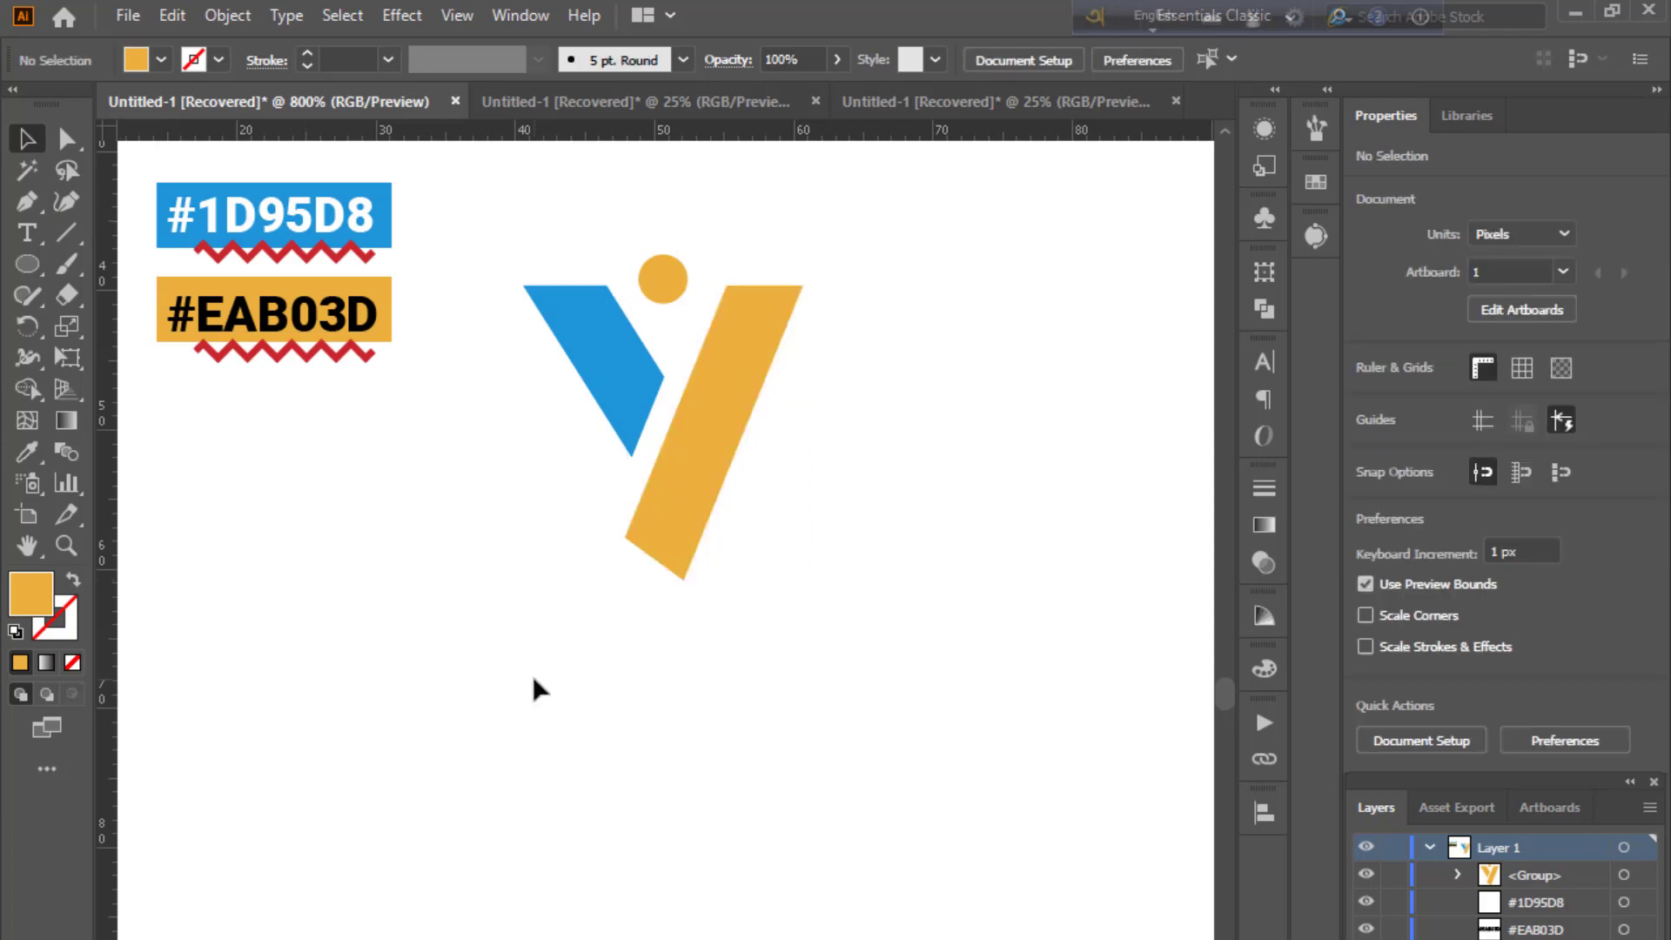